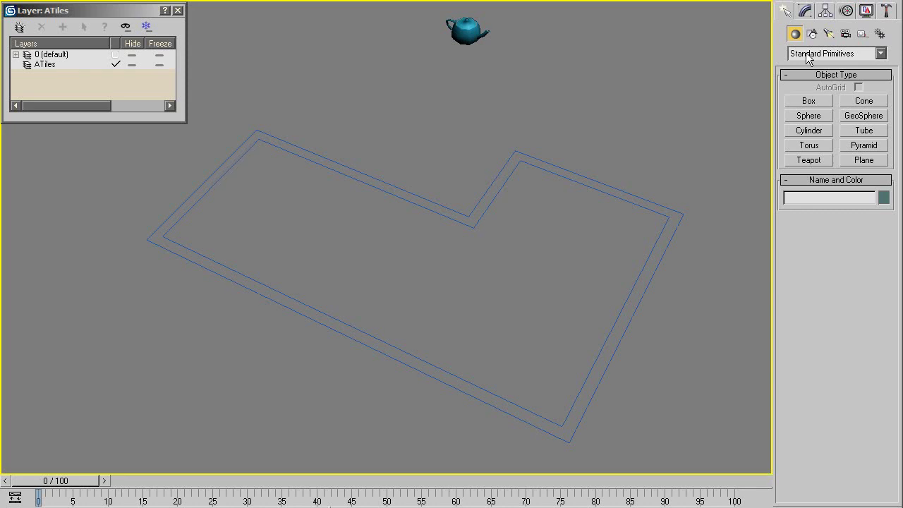
Draw an ATiles tile array from Avizstudio Tools across the L-shaped house outline
left_click(806, 54)
left_click(814, 165)
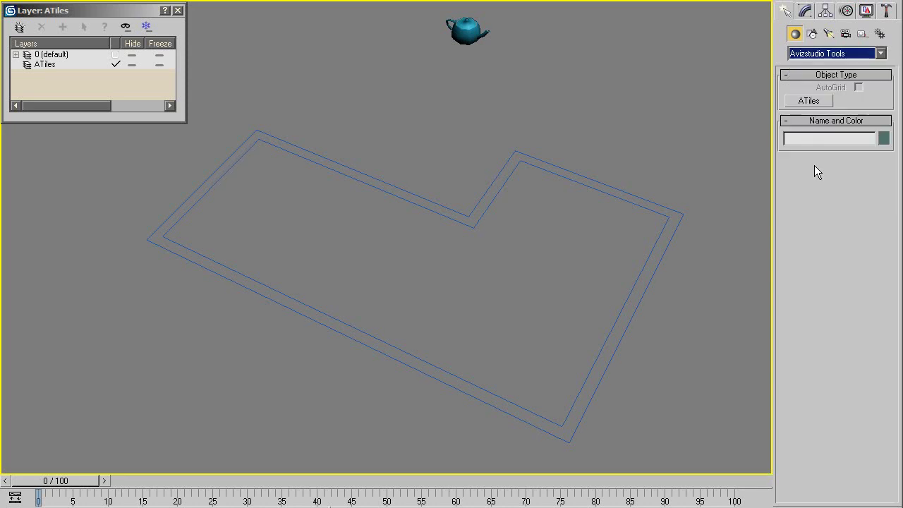
left_click(800, 104)
left_click_drag(85, 273, 548, 457)
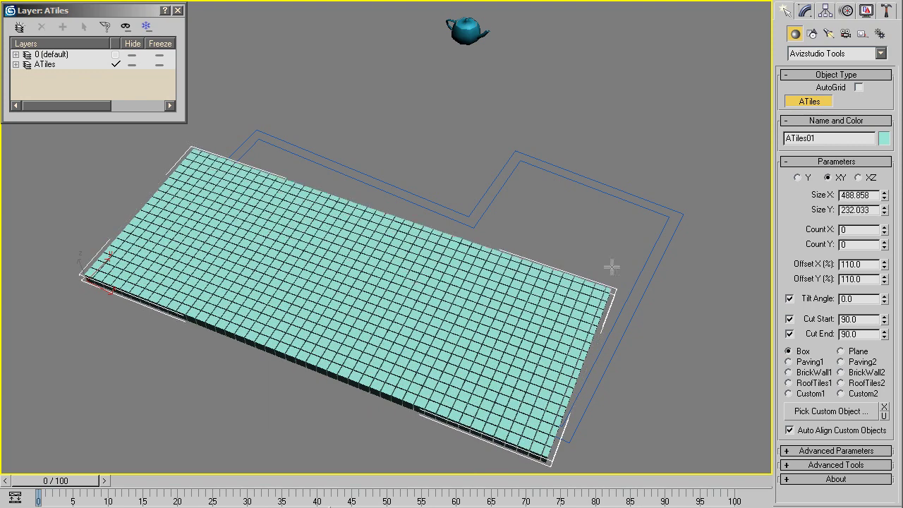
left_click(646, 210)
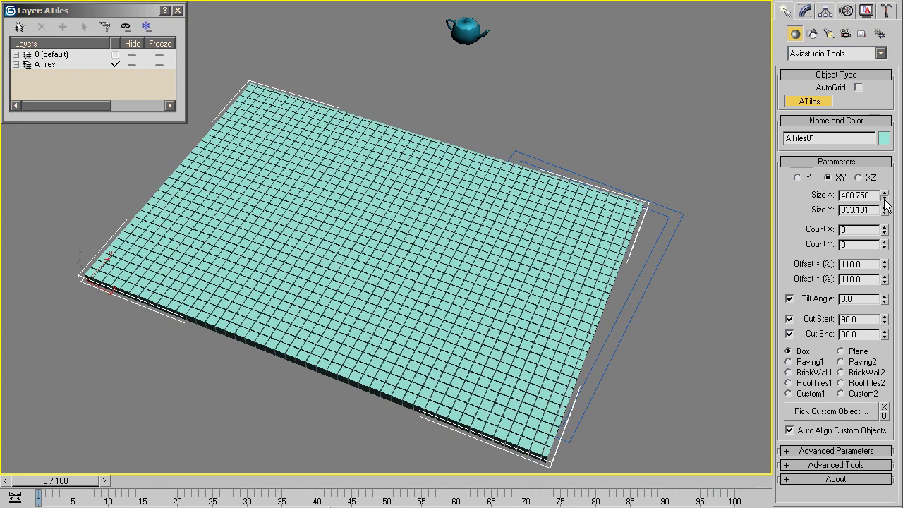
Size the array 539.658 by 362.891 with X/Y offsets of 146.1 and 148.5
left_click_drag(885, 199, 885, 169)
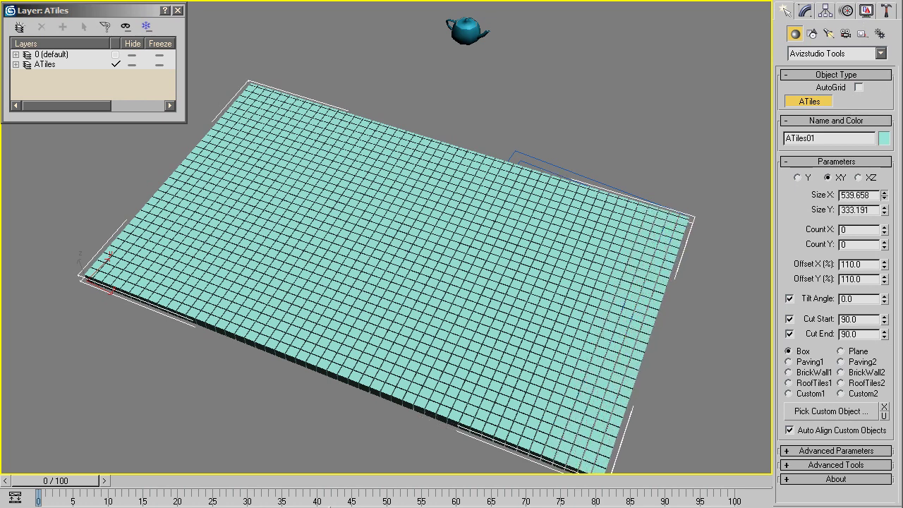
left_click_drag(885, 212, 885, 197)
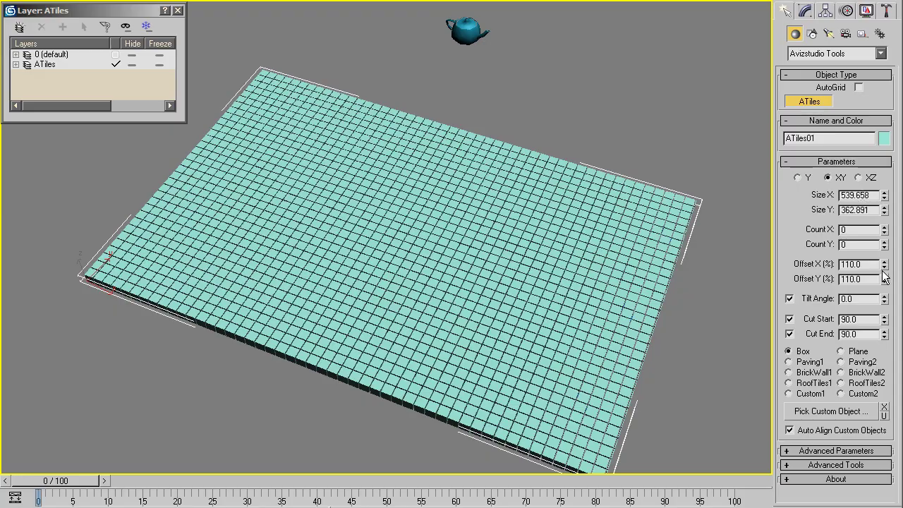
left_click_drag(883, 265, 897, 233)
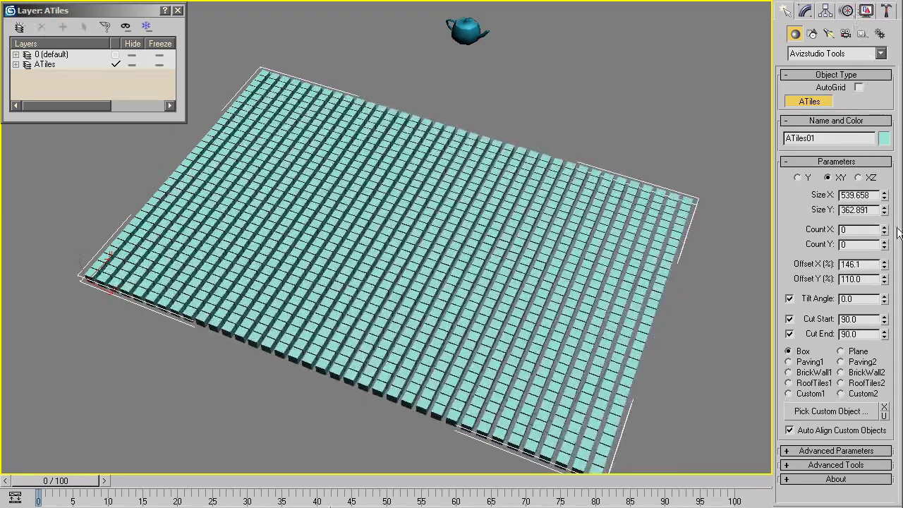
left_click_drag(884, 280, 884, 253)
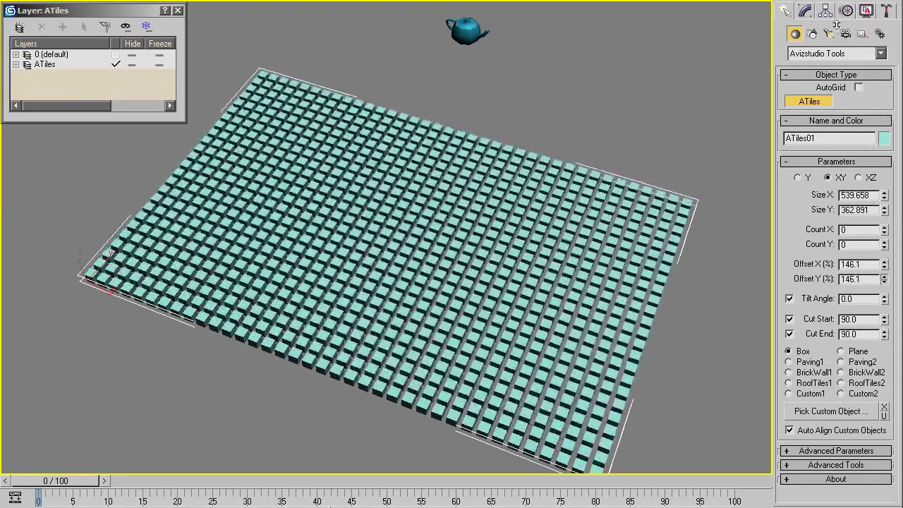
left_click_drag(837, 25, 836, 9)
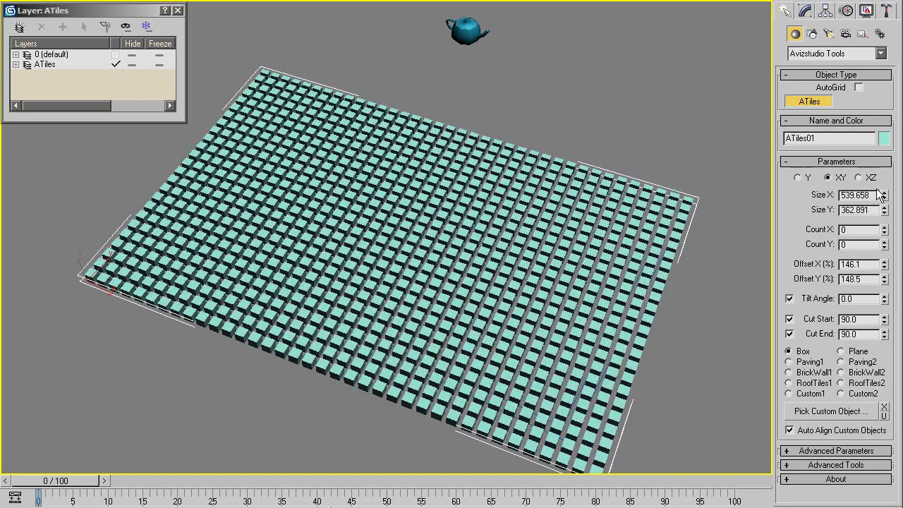
Raise the X and Y tile counts and trim the array width to 538.358
left_click(883, 227)
left_click(883, 227)
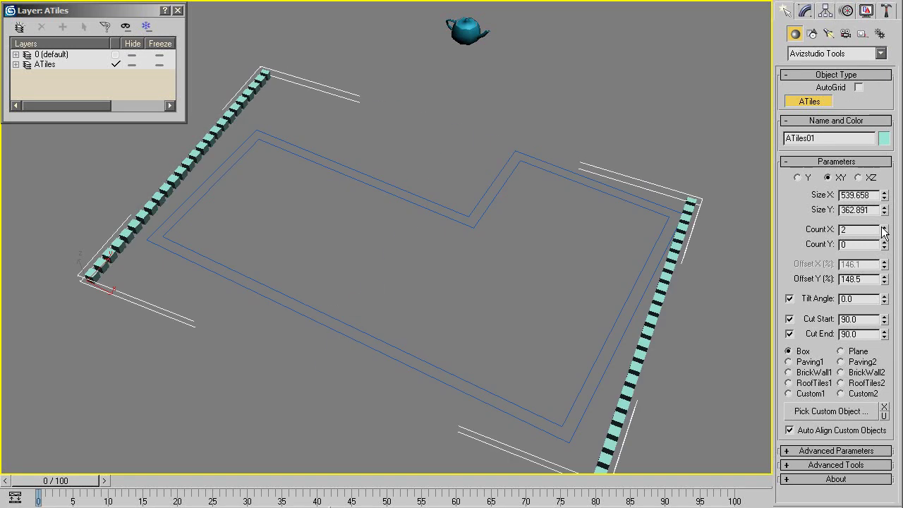
left_click(883, 227)
left_click(884, 227)
left_click(883, 241)
left_click(883, 241)
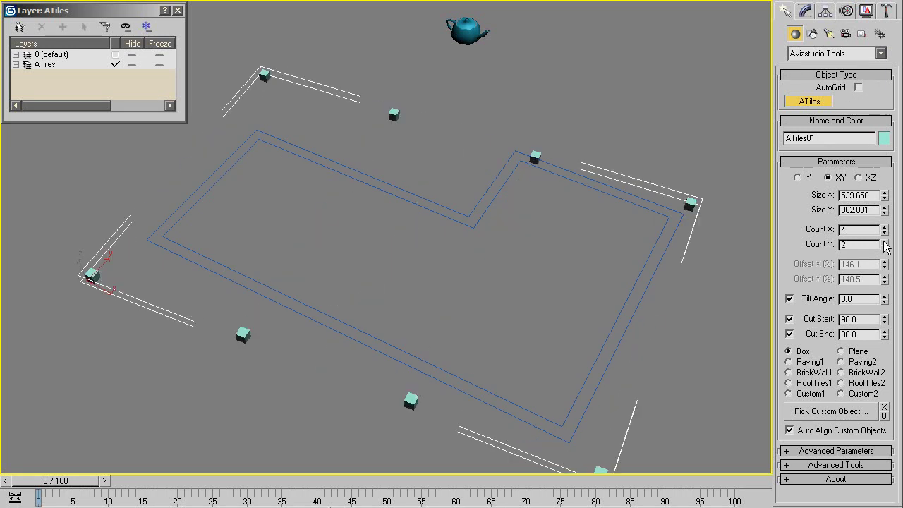
left_click(884, 241)
left_click(884, 241)
mouse_move(883, 197)
left_mouse_down()
mouse_move(898, 252)
mouse_move(898, 240)
left_mouse_up()
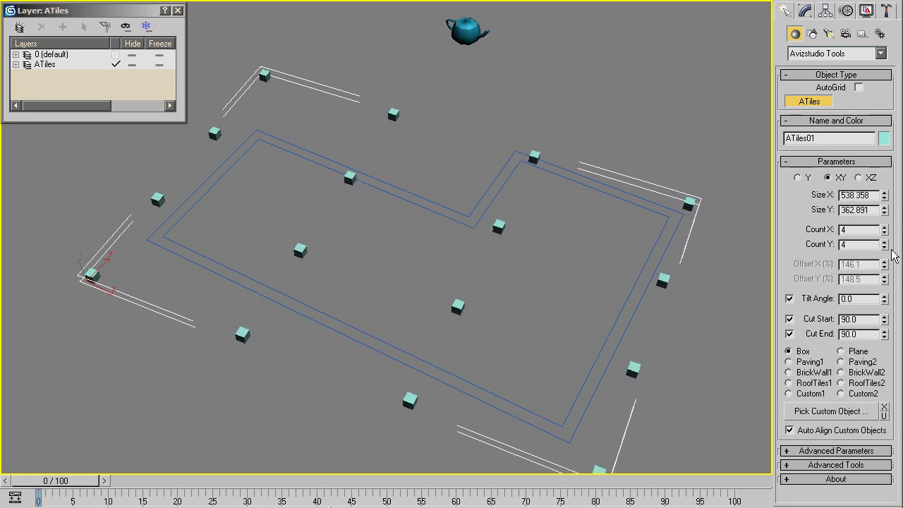
Toggle the tiles to planes and back to boxes, then reset both counts to 0
left_click(856, 353)
left_click(802, 353)
right_click(885, 233)
right_click(885, 246)
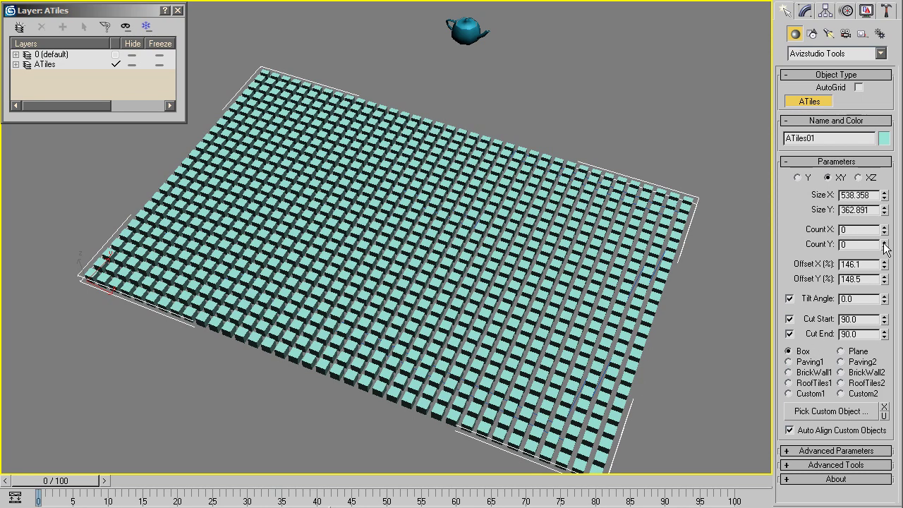
Use Teapot01 as the custom tile object and delete the original teapot
left_click(809, 412)
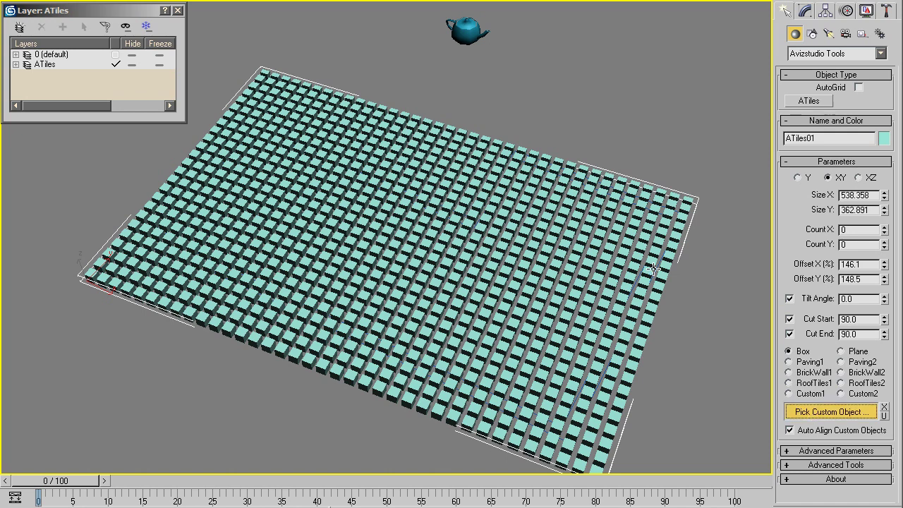
left_click(471, 33)
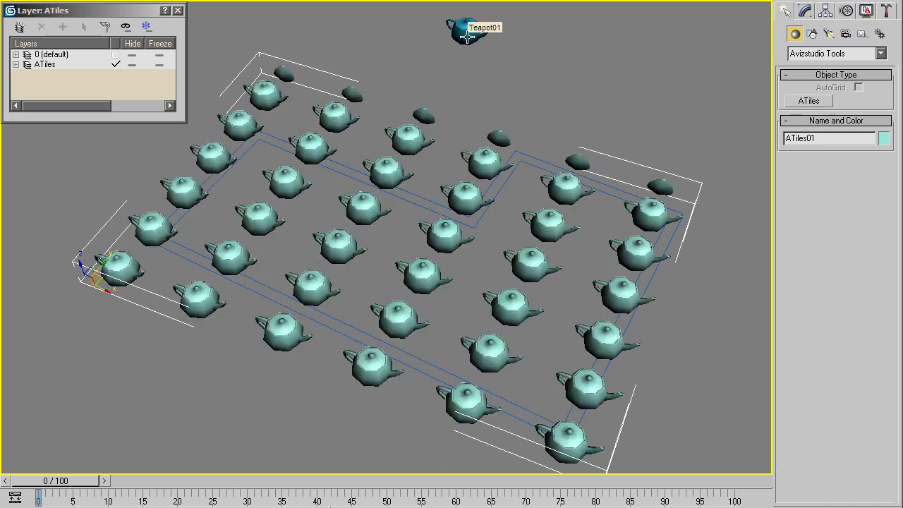
left_click(467, 33)
key("Delete")
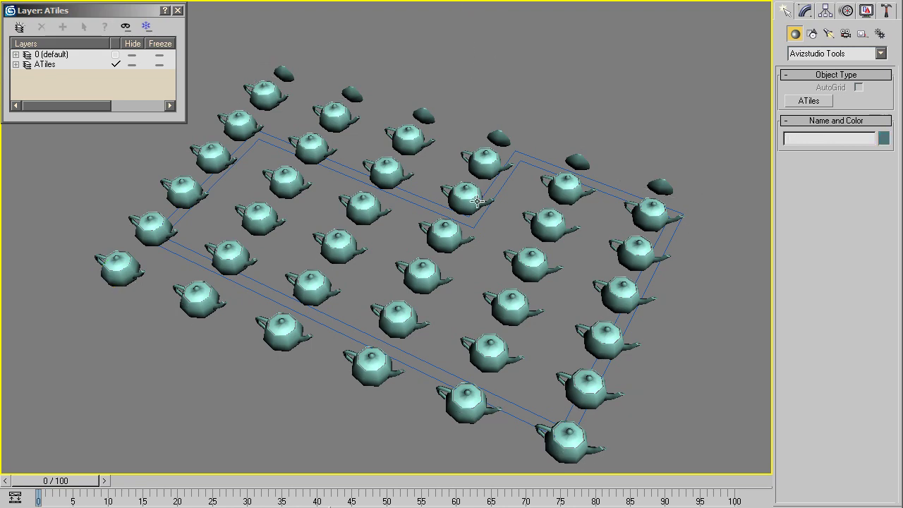
Tighten the teapot tile offsets to 112.6 and 123.3, trying box and plane modes
left_click(474, 203)
middle_click_drag(478, 223, 491, 222, "alt")
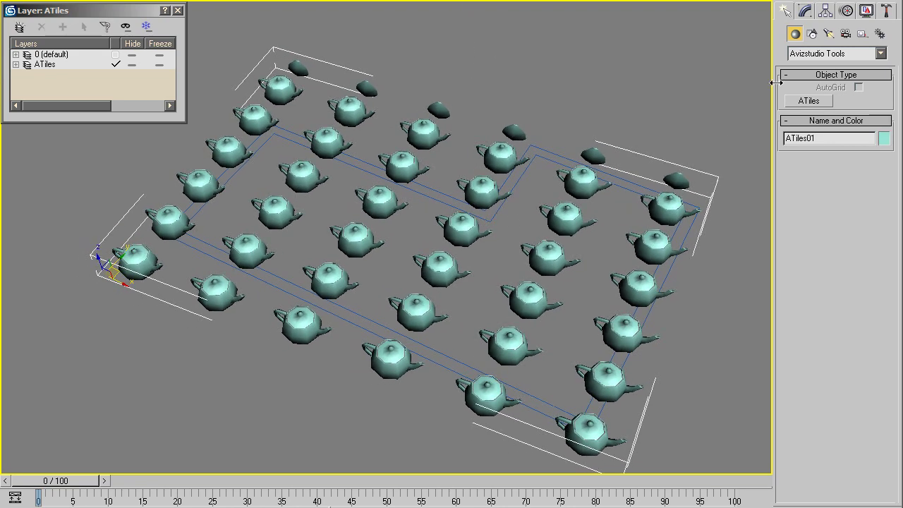
left_click(805, 12)
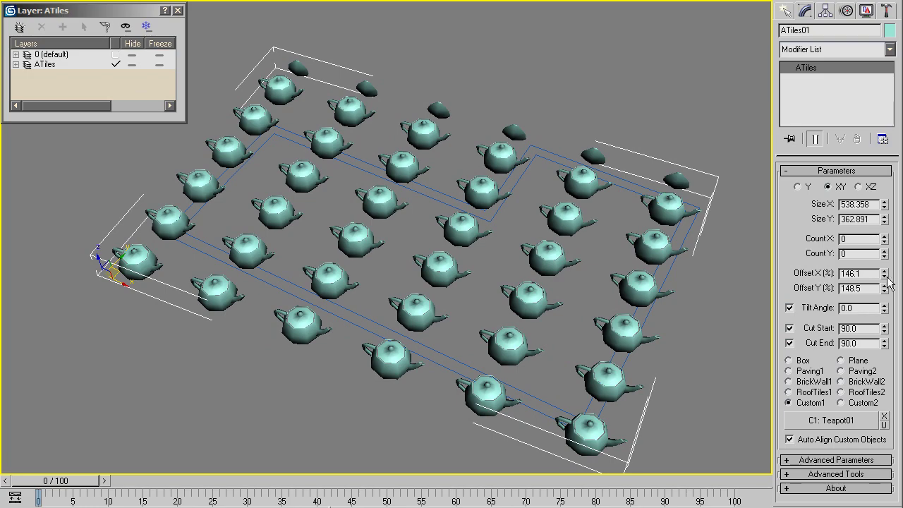
left_click_drag(884, 285, 881, 466)
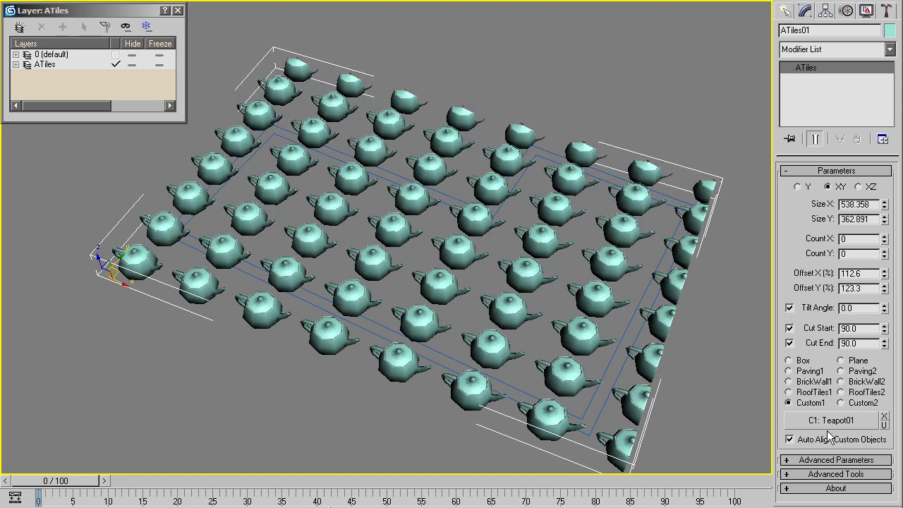
left_click(790, 360)
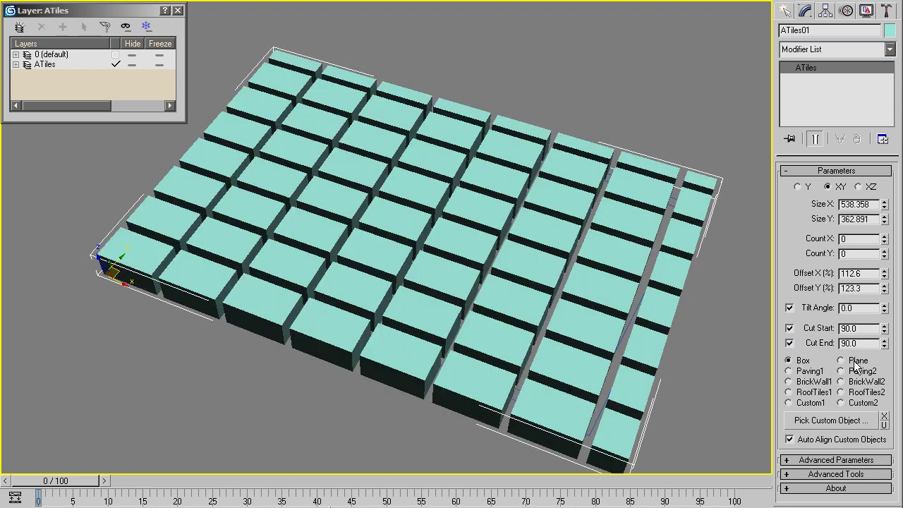
left_click(854, 362)
left_click(802, 362)
Clip the tile array to the L-shaped Line02 outline using Advanced Tools Pick Shape
left_click(810, 404)
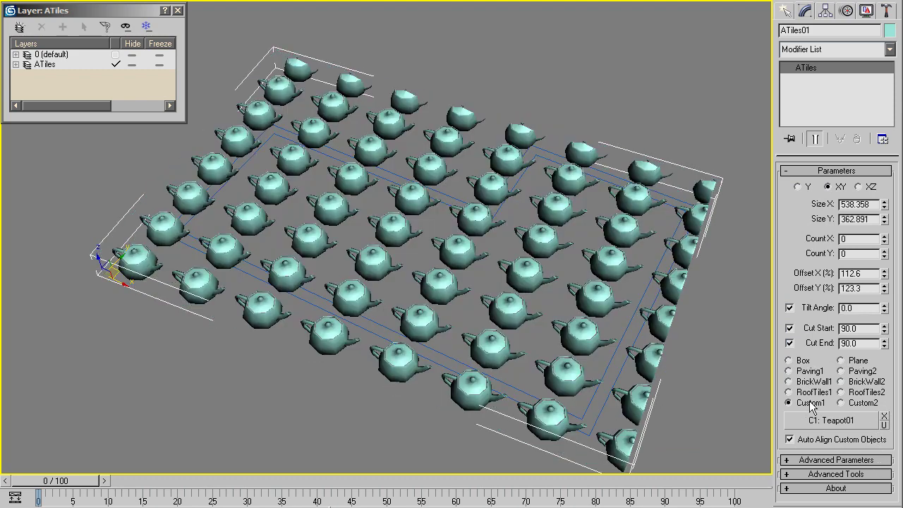
left_click(817, 478)
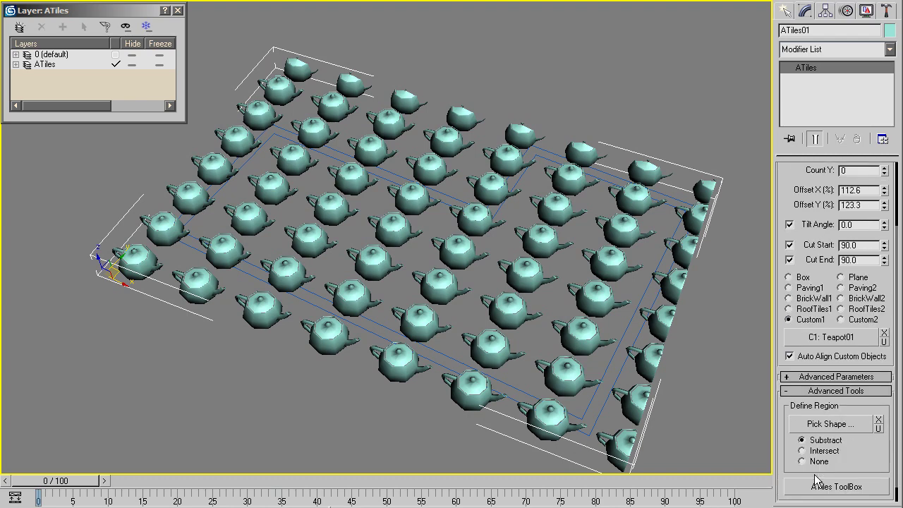
left_click(822, 427)
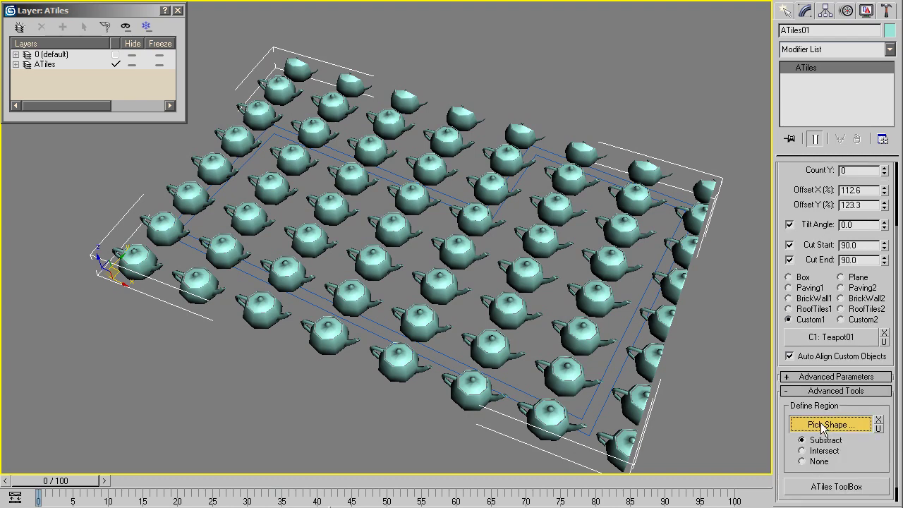
left_click(624, 332)
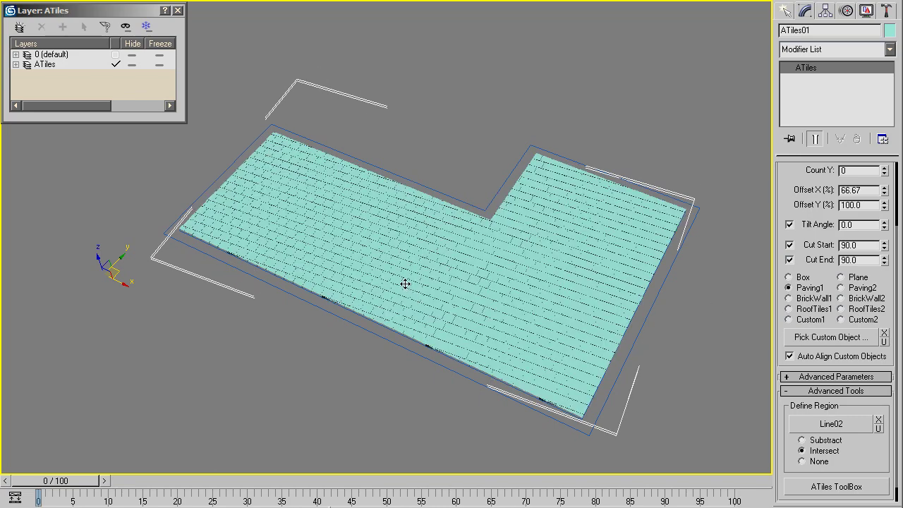
Switch to the herringbone Paving2 pattern and freeze the ATiles layer
scroll(415, 278, "up", 4)
scroll(416, 276, "up", 3)
middle_click_drag(417, 278, 426, 291)
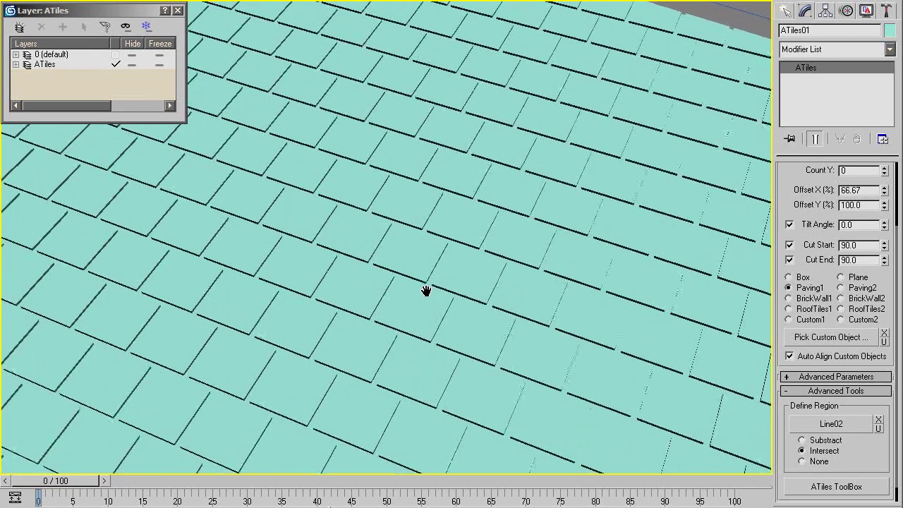
left_click(852, 290)
scroll(385, 277, "down", 5)
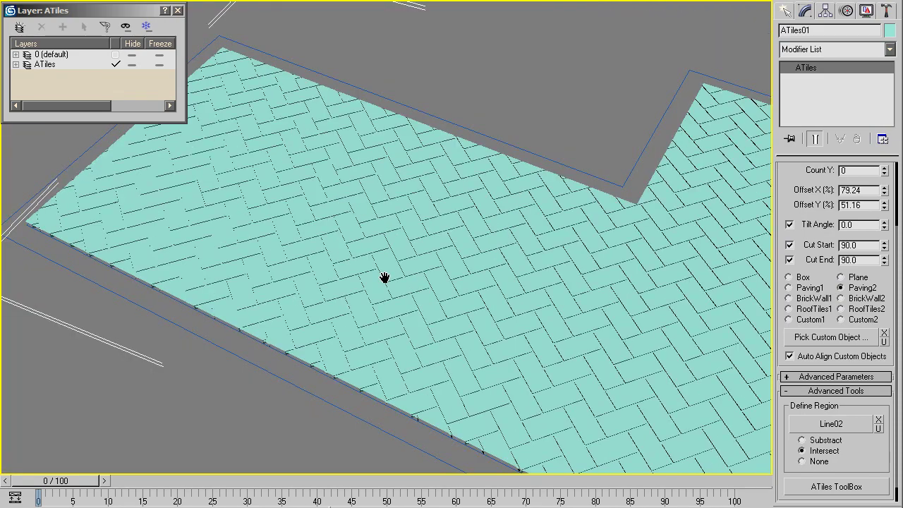
scroll(384, 277, "down", 5)
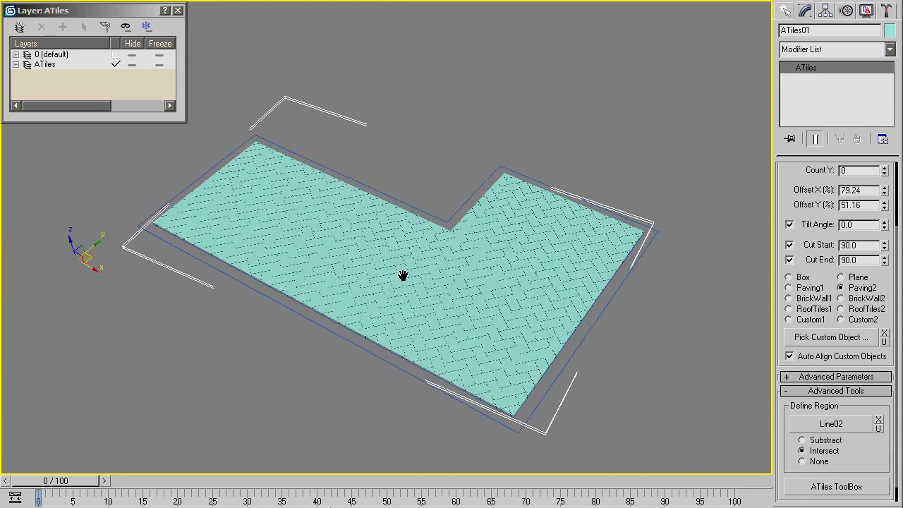
middle_click_drag(403, 276, 459, 275)
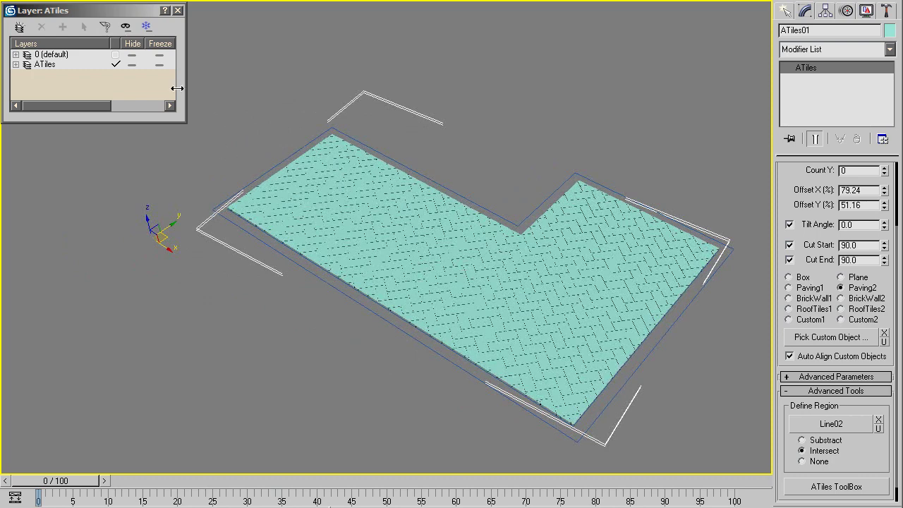
left_click(160, 65)
Add a layer named Walls, make it current, and start a new ATiles object
left_click(19, 27)
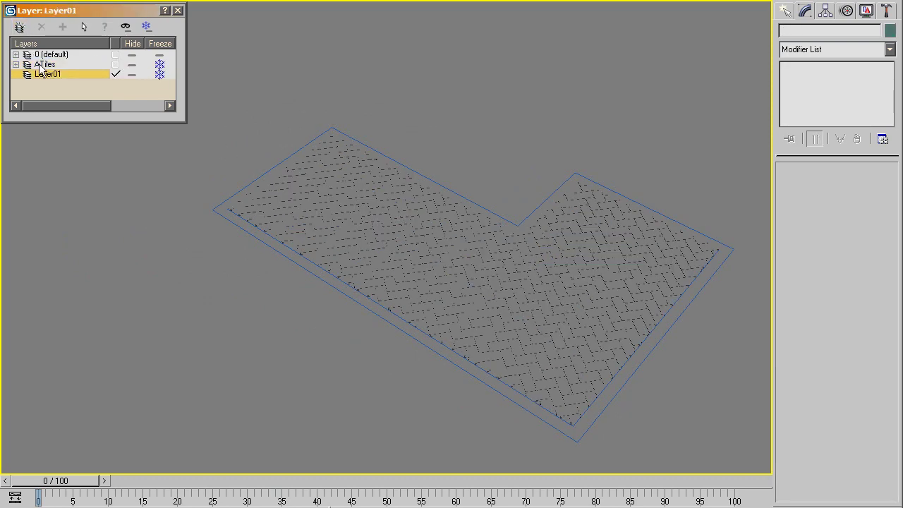
type("Walls")
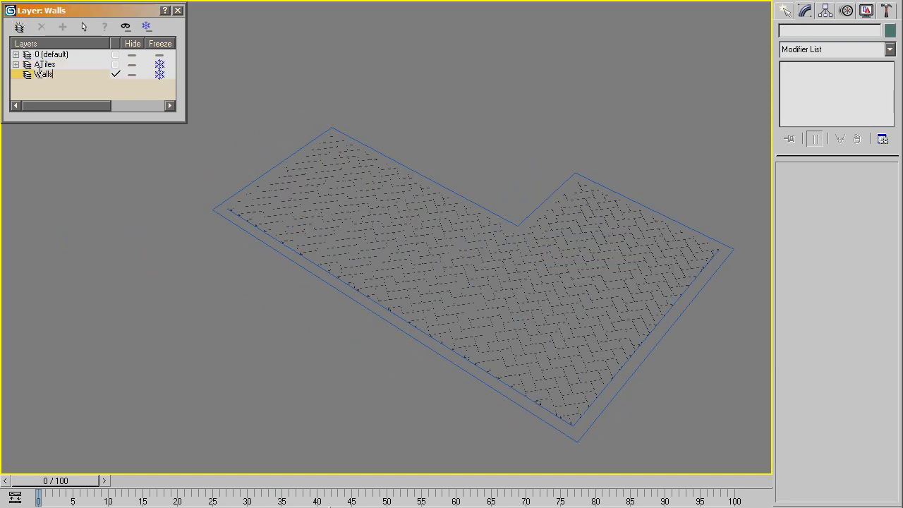
left_click(41, 79)
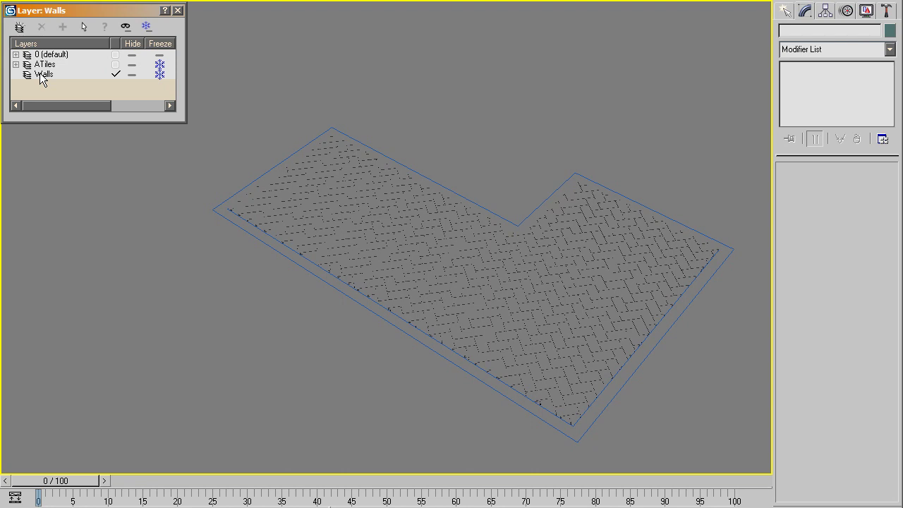
left_click(785, 13)
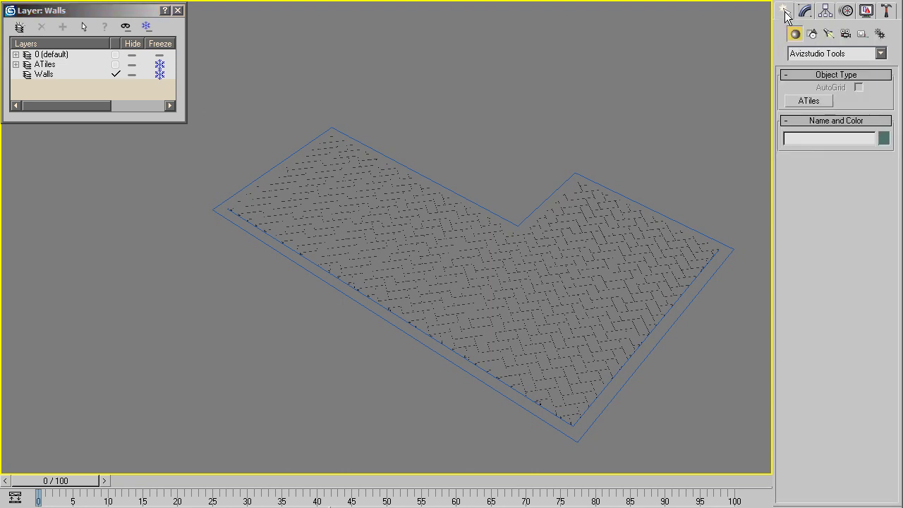
left_click(160, 78)
left_click(809, 101)
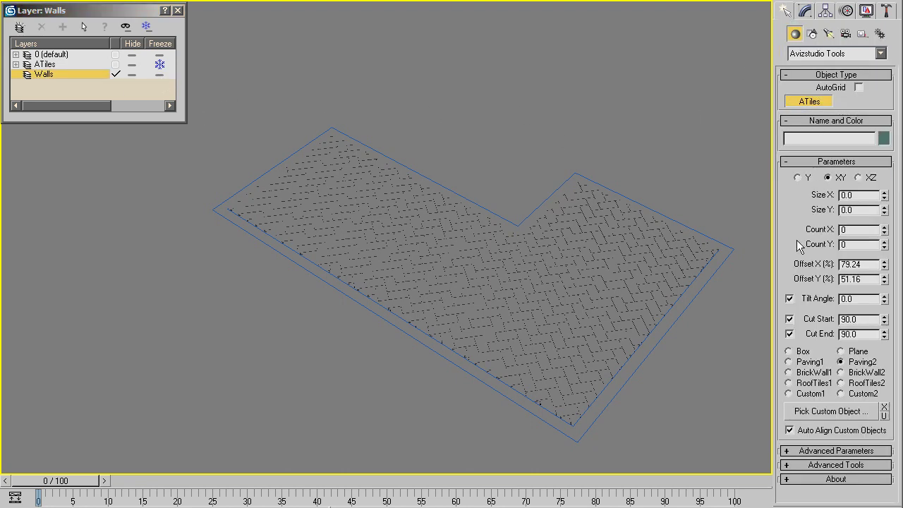
Draw a 480-wide ATiles strip along the floor's long edge and make it BrickWall1
left_click_drag(210, 211, 581, 443)
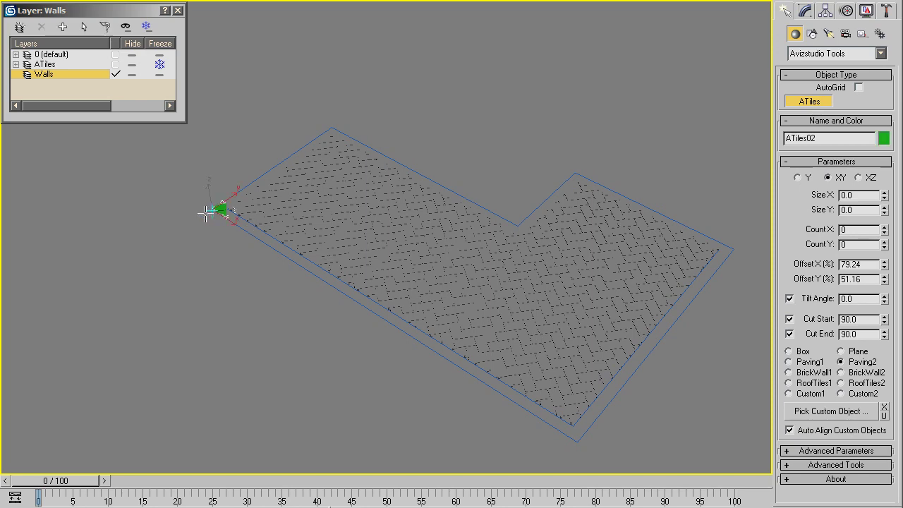
left_click(606, 400)
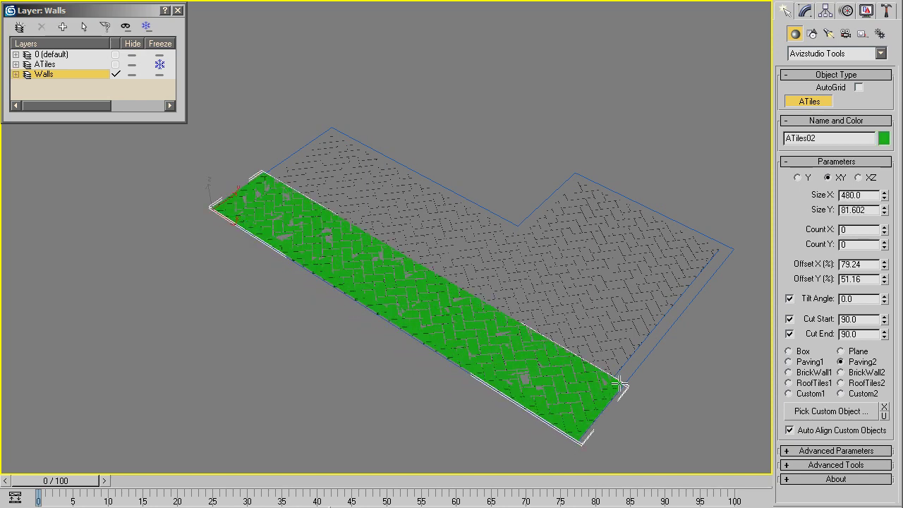
middle_click_drag(601, 383, 607, 353, "alt")
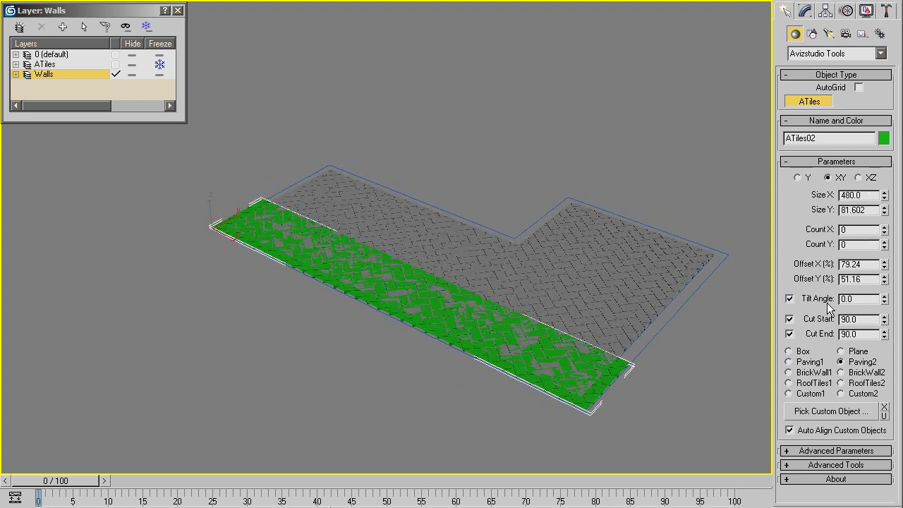
left_click(804, 374)
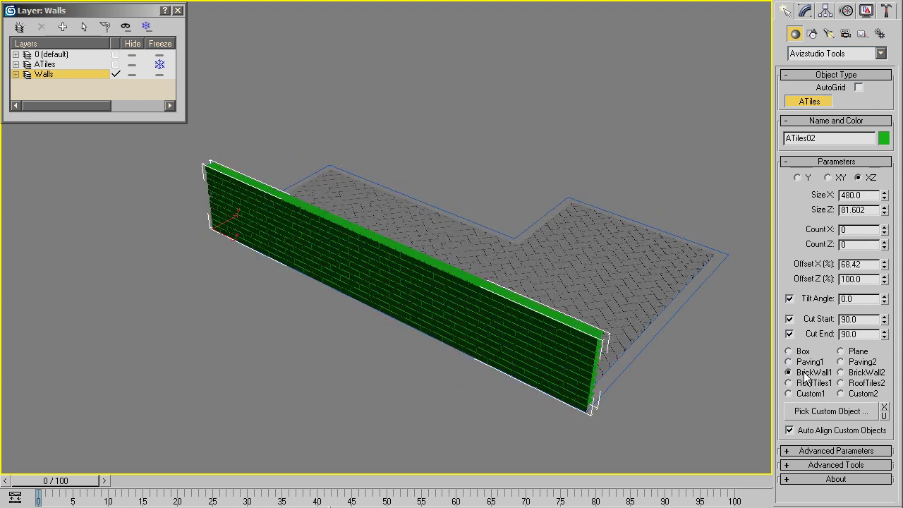
left_click(884, 241)
left_click(883, 241)
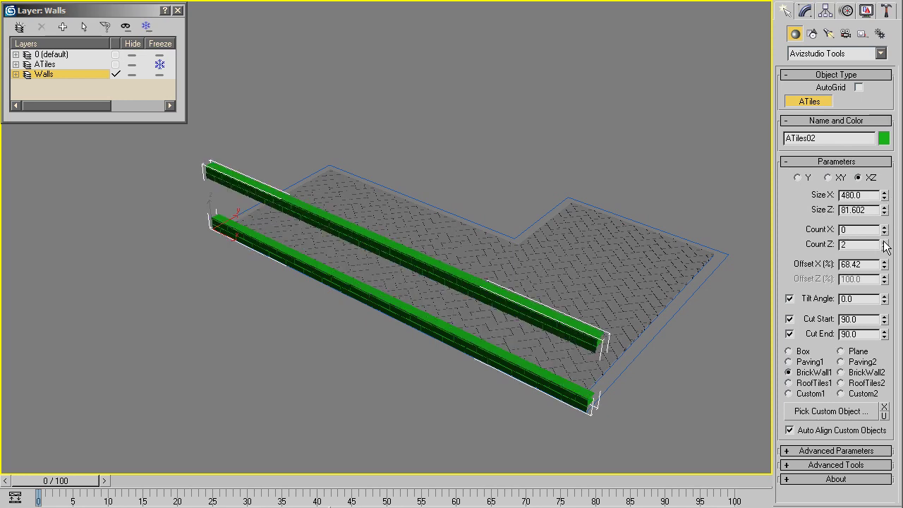
left_click(884, 241)
Reset Size Z to 0 and raise the brick wall to 10 courses
middle_click_drag(672, 283, 618, 243, "alt")
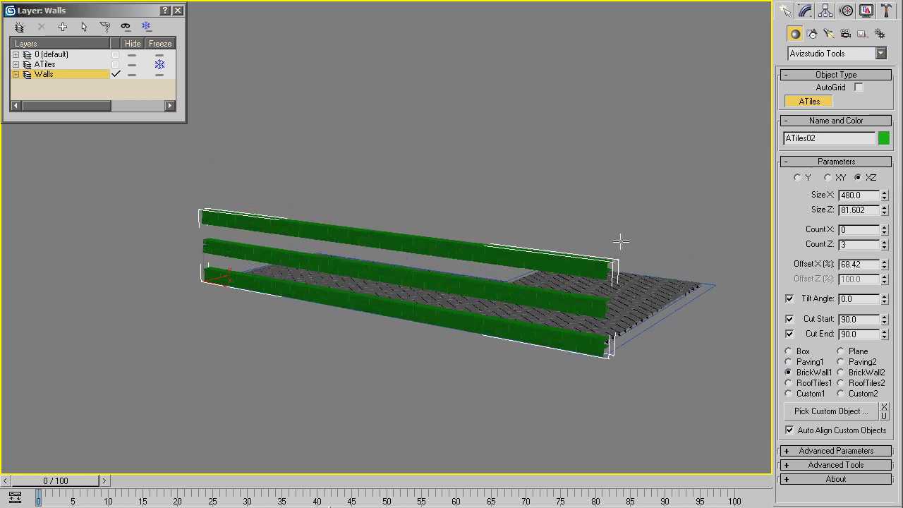
right_click(884, 212)
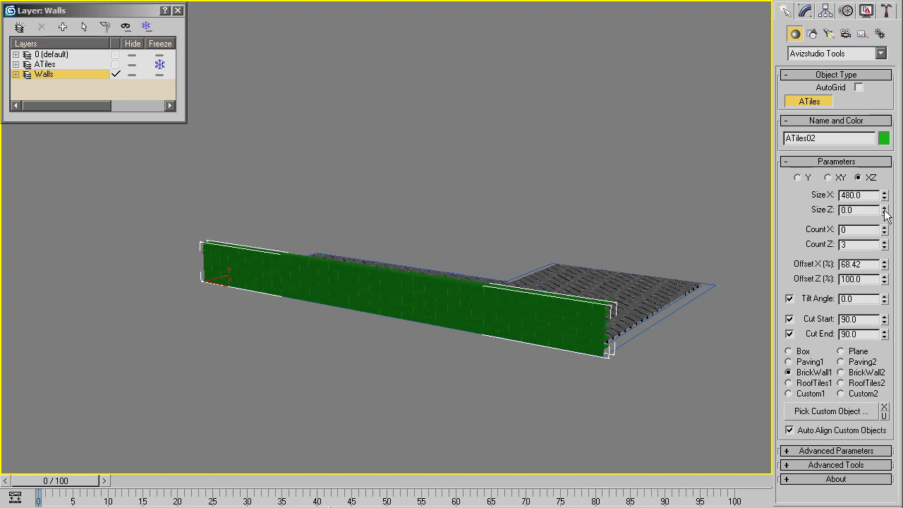
middle_click_drag(600, 237, 582, 257, "alt")
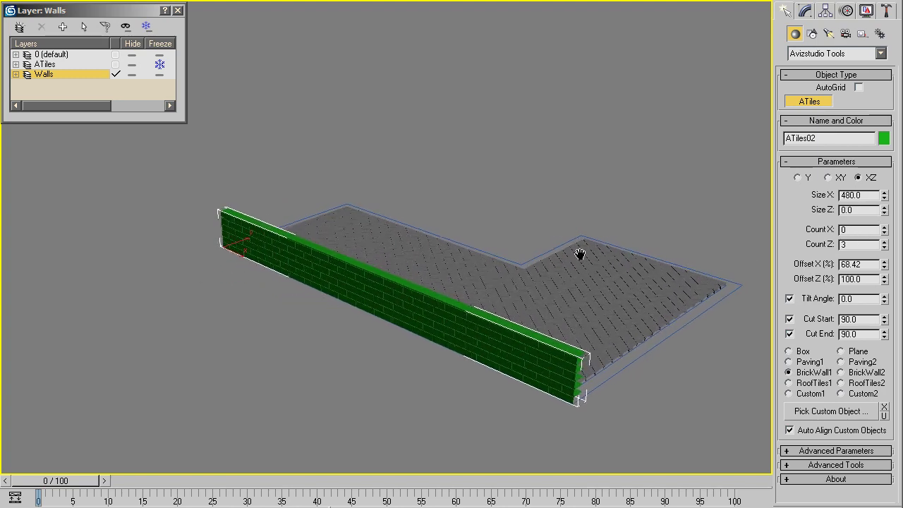
left_click(885, 241)
left_click(884, 241)
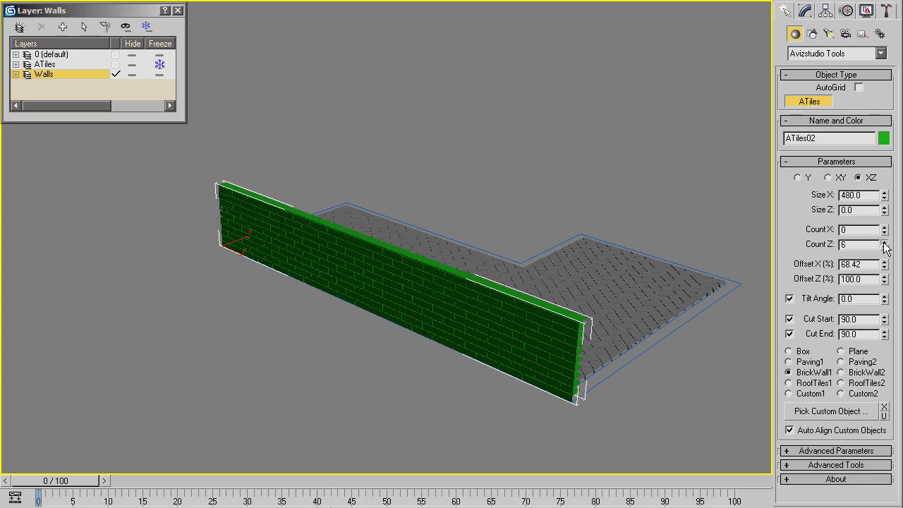
left_click(884, 241)
left_click(884, 241)
left_click(884, 241)
left_click(884, 242)
left_click(884, 241)
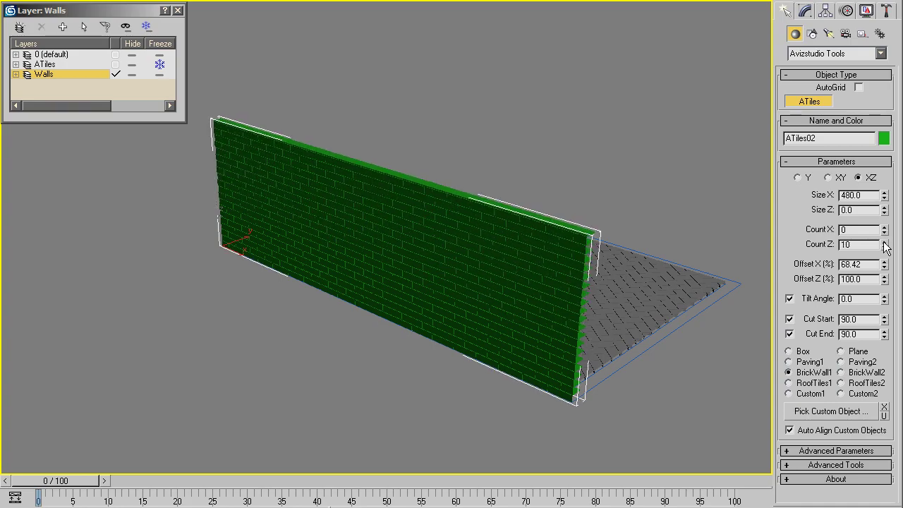
mouse_move(648, 263)
middle_mouse_down("alt")
mouse_move(639, 251)
mouse_move(649, 302)
mouse_move(693, 305)
middle_mouse_up("alt")
Set Cut Start and Cut End to 45 and freeze the Walls layer
left_click_drag(858, 319, 808, 325)
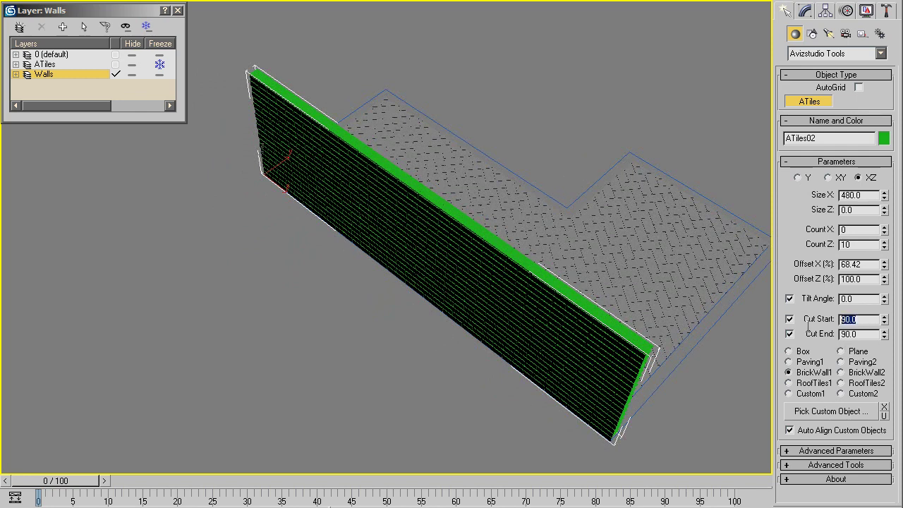
type("45")
key("Return")
key("Tab")
key("Return")
mouse_move(669, 358)
middle_mouse_down()
mouse_move(586, 314)
mouse_move(578, 331)
middle_mouse_up()
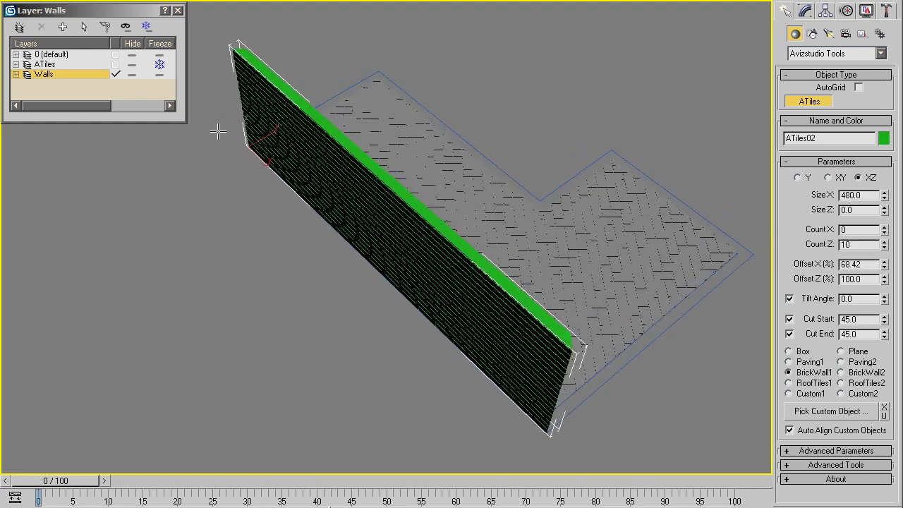
left_click(160, 76)
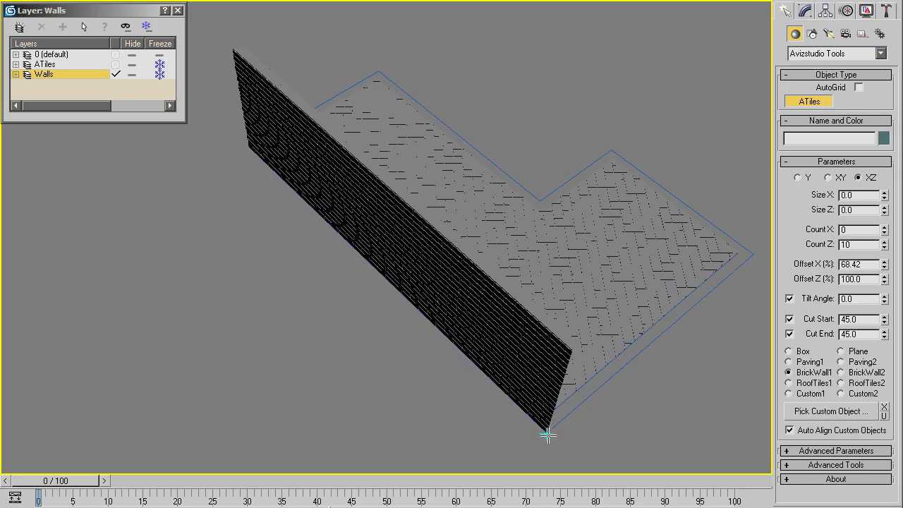
Draw the remaining BrickWall1 walls corner to corner around the L-shaped floor, through ATiles07
left_click_drag(548, 430, 751, 256)
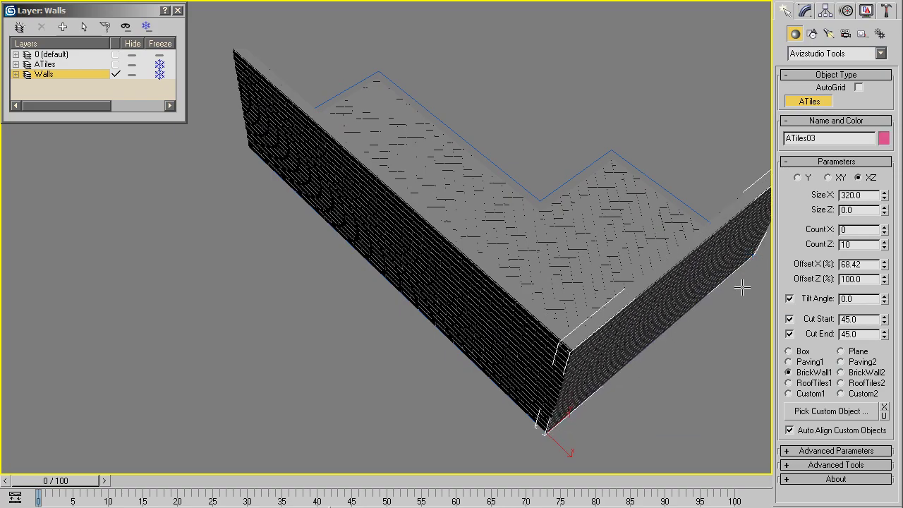
mouse_move(741, 288)
middle_mouse_down("alt")
mouse_move(475, 252)
mouse_move(332, 296)
mouse_move(452, 418)
middle_mouse_up("alt")
left_click_drag(458, 425, 601, 328)
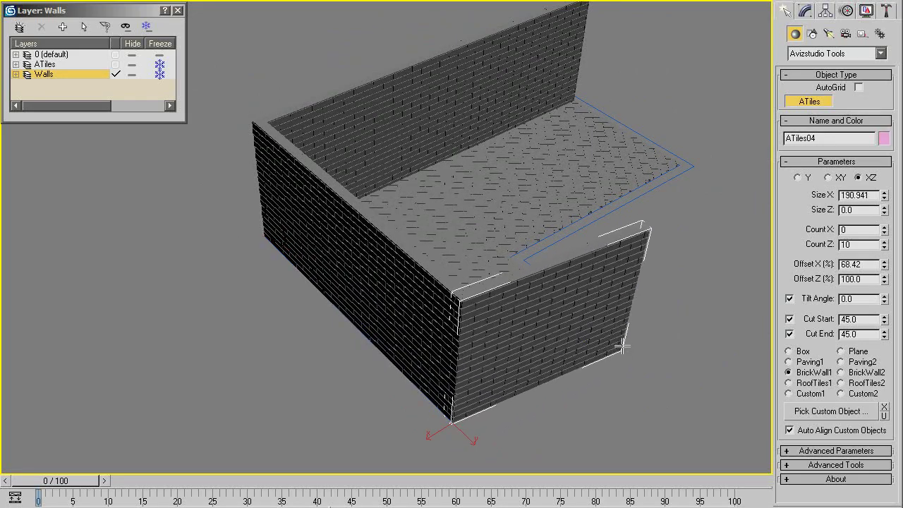
mouse_move(711, 205)
middle_mouse_down("alt")
mouse_move(656, 228)
mouse_move(565, 228)
mouse_move(491, 264)
mouse_move(357, 204)
mouse_move(331, 210)
mouse_move(346, 248)
mouse_move(313, 212)
middle_mouse_up("alt")
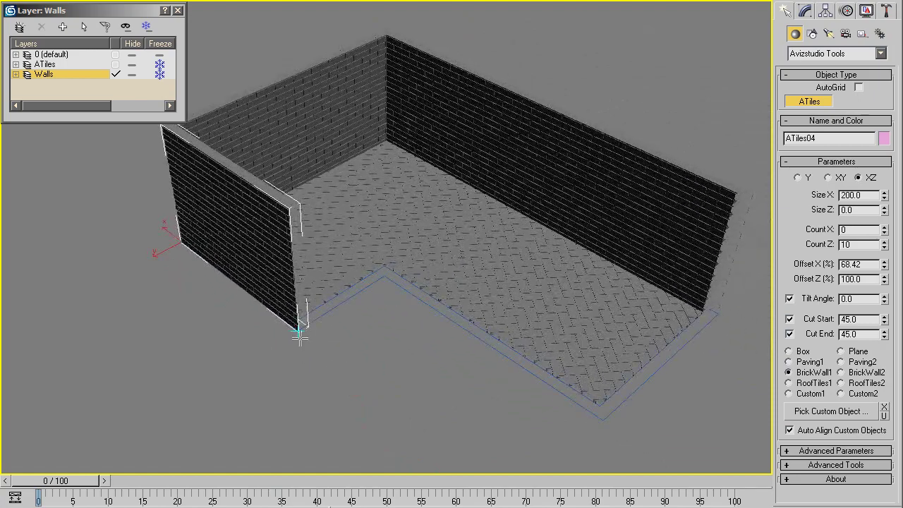
mouse_move(298, 330)
left_mouse_down()
mouse_move(383, 279)
mouse_move(603, 422)
left_mouse_up()
left_click(603, 421)
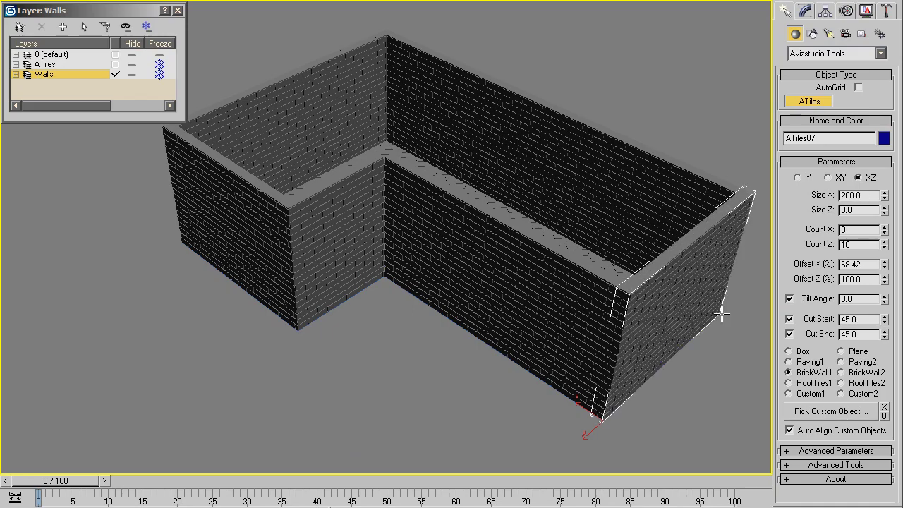
mouse_move(632, 282)
middle_mouse_down()
mouse_move(619, 272)
mouse_move(591, 328)
mouse_move(580, 323)
mouse_move(589, 296)
mouse_move(585, 315)
middle_mouse_up()
right_click(585, 317)
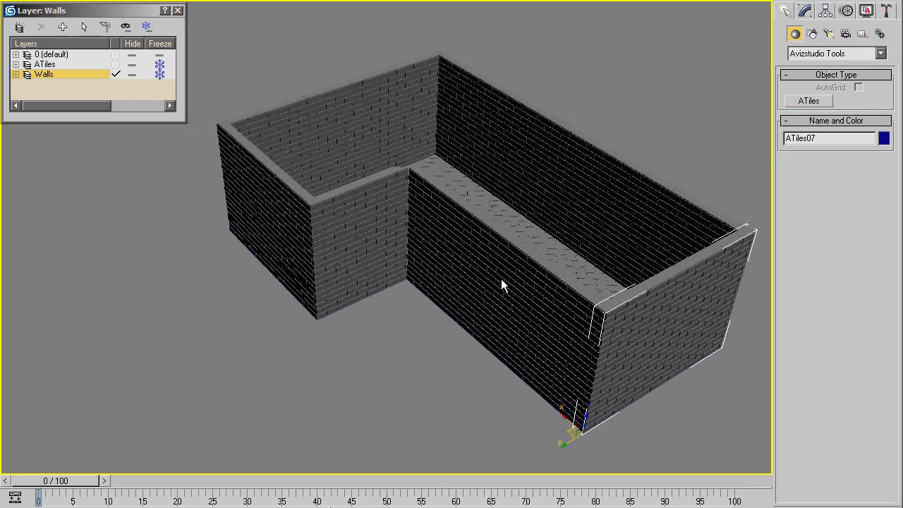
mouse_move(501, 278)
middle_mouse_down("alt")
mouse_move(508, 284)
mouse_move(469, 266)
middle_mouse_up("alt")
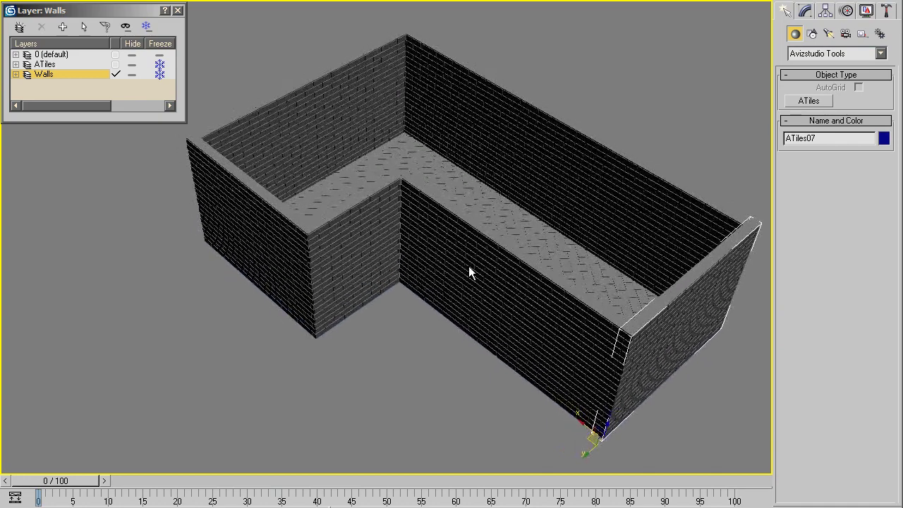
Unfreeze the Walls layer and set the short inner wall ATiles05's Cut End to 135
left_click(161, 74)
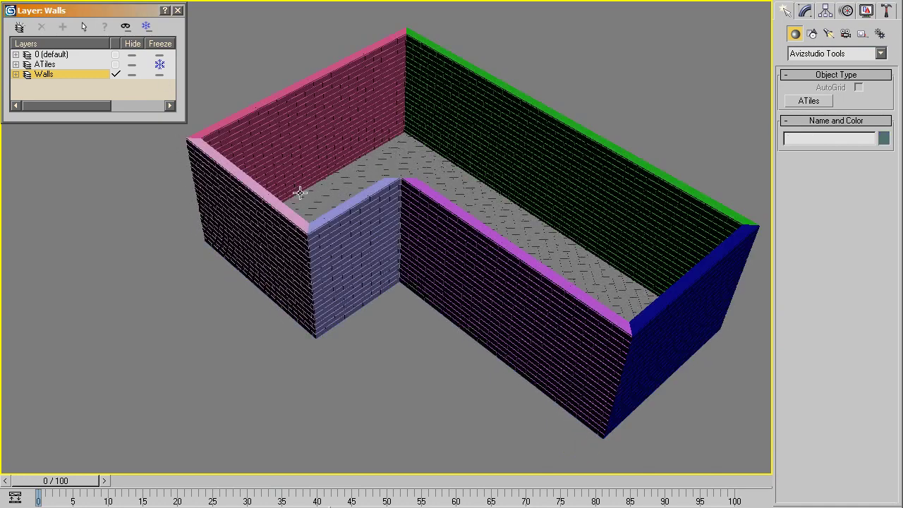
left_click(352, 210)
left_click(804, 16)
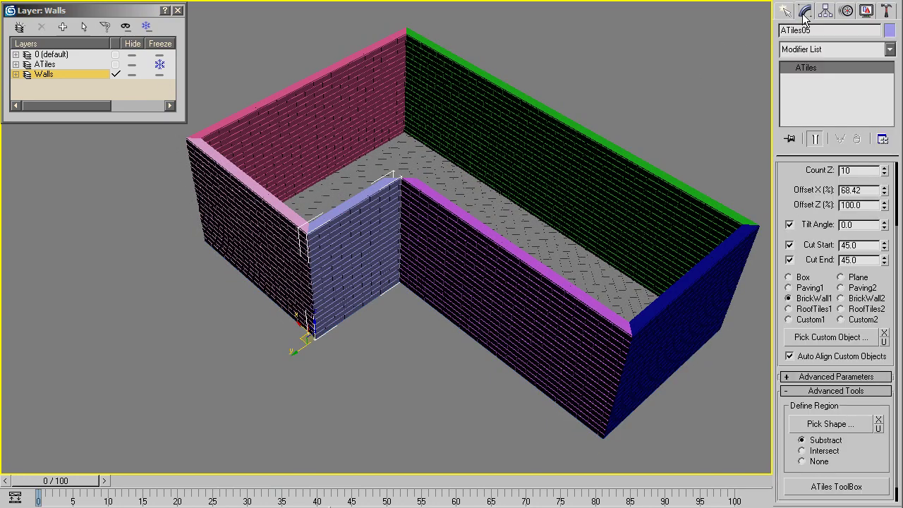
left_click_drag(859, 261, 813, 262)
type("135")
key("Return")
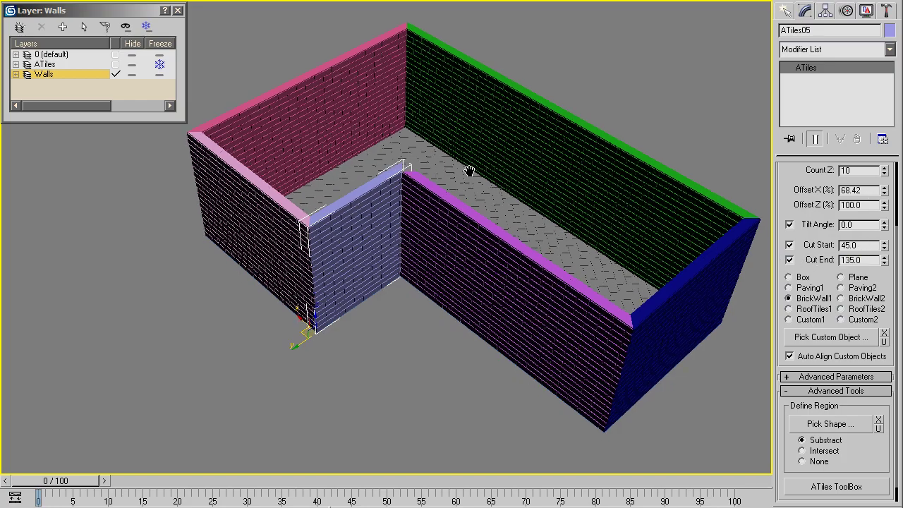
middle_click_drag(470, 171, 489, 191, "alt")
scroll(490, 191, "up", 3)
scroll(395, 185, "up", 2)
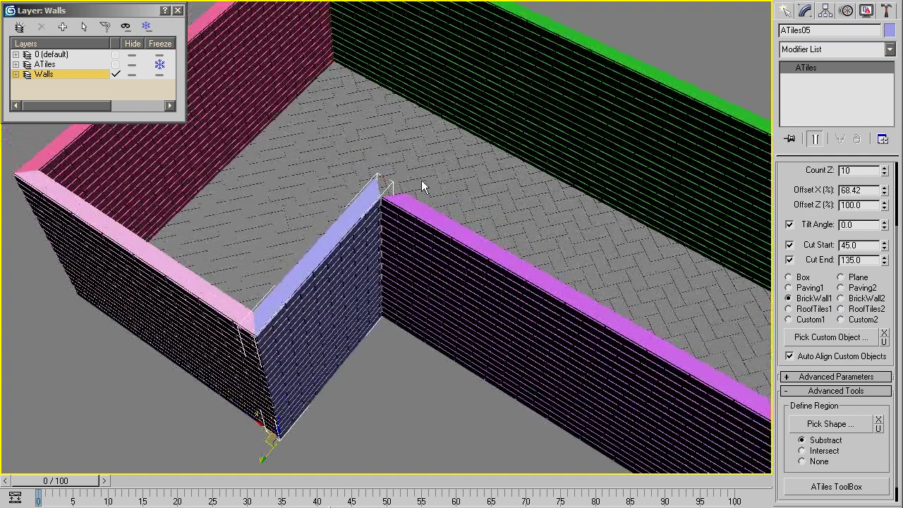
Set the purple front wall ATiles06's Cut Start to 135.0
left_click(406, 205)
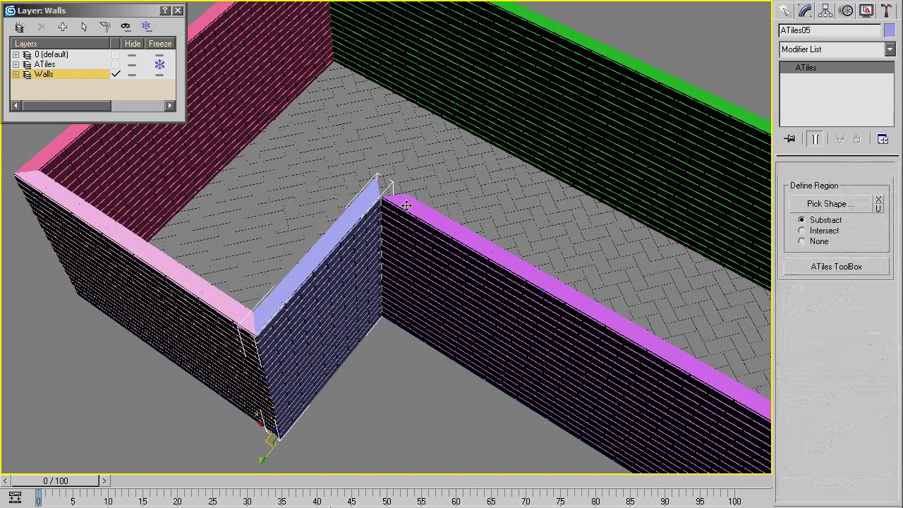
left_click_drag(859, 247, 791, 247)
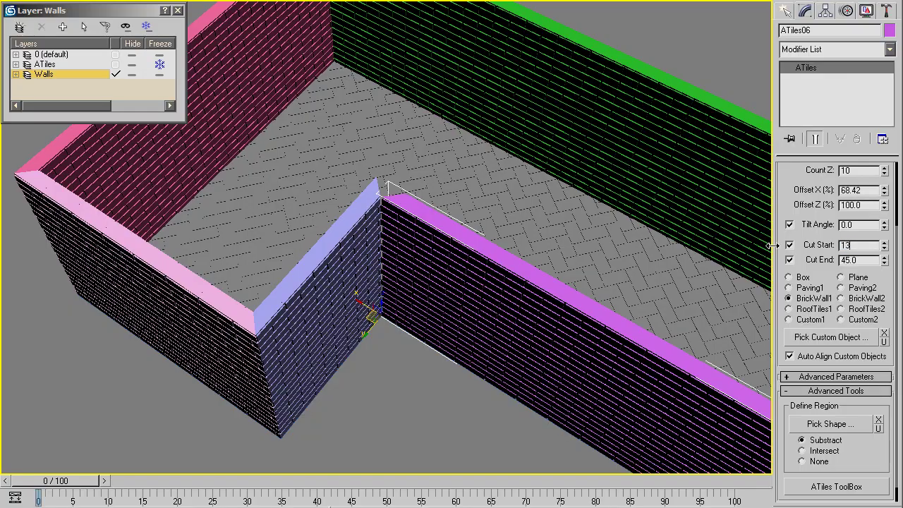
type("5")
key("Return")
mouse_move(546, 235)
middle_mouse_down("alt")
mouse_move(536, 214)
mouse_move(540, 254)
mouse_move(548, 225)
mouse_move(537, 48)
mouse_move(556, 22)
mouse_move(545, 24)
middle_mouse_up("alt")
scroll(540, 197, "down", 3)
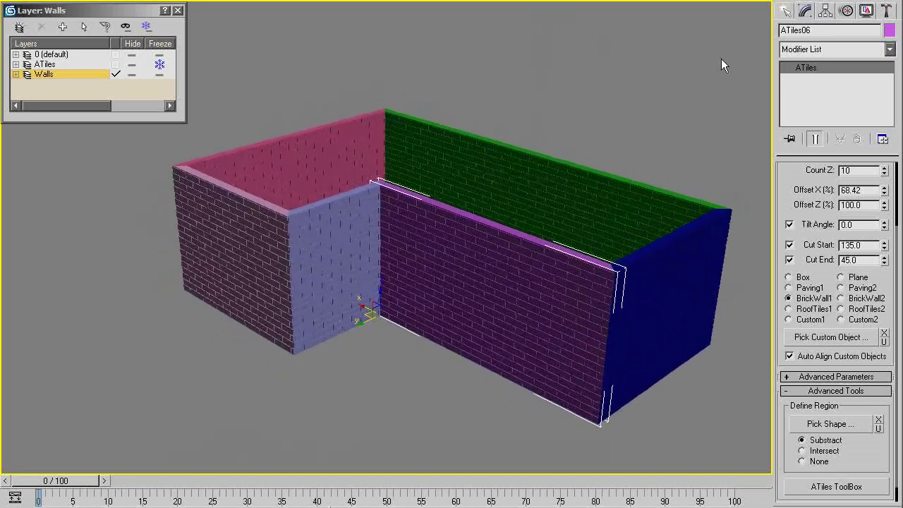
left_click(785, 12)
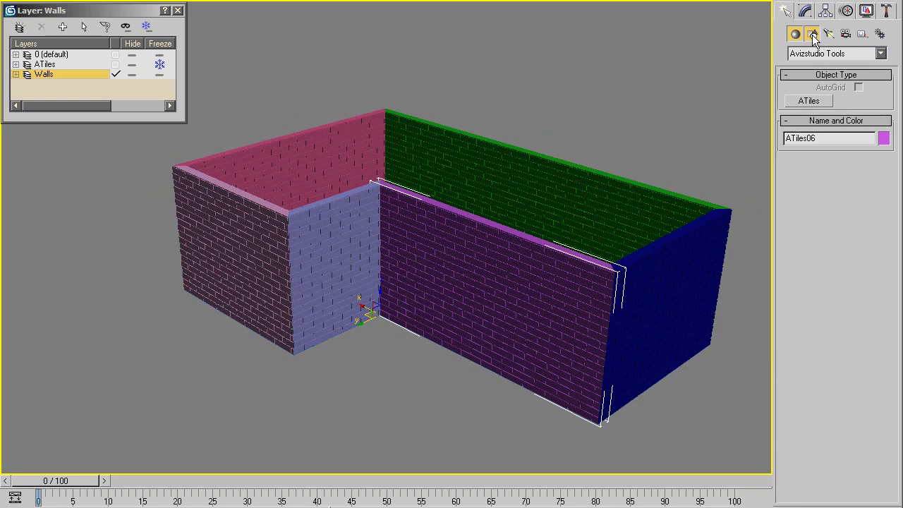
With AutoGrid on, draw a door rectangle on the purple wall and a window rectangle on the left wall
left_click(812, 34)
left_click(854, 114)
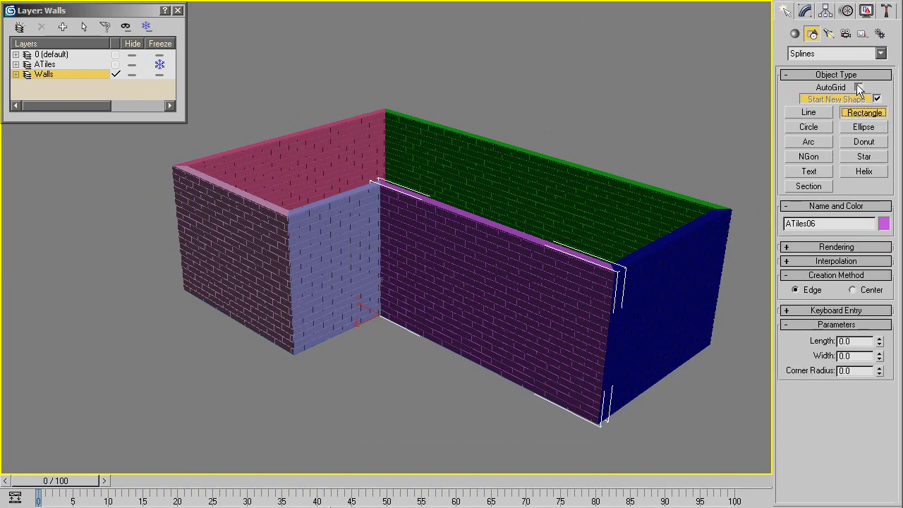
left_click(858, 87)
middle_click_drag(731, 150, 599, 191, "alt")
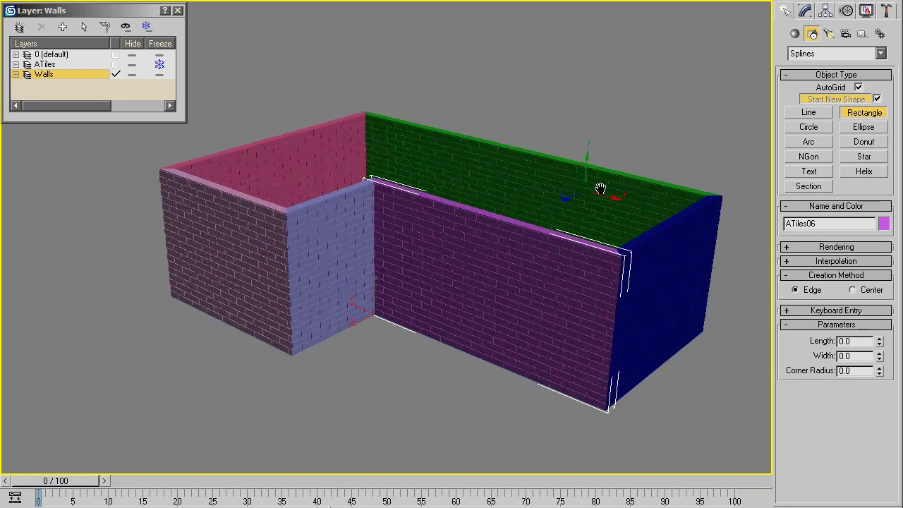
left_click_drag(504, 261, 544, 398)
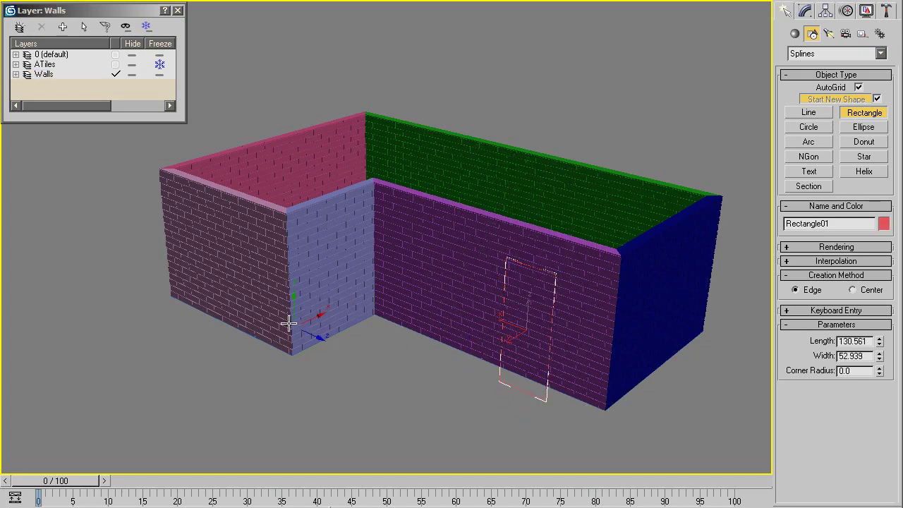
left_click_drag(196, 214, 253, 287)
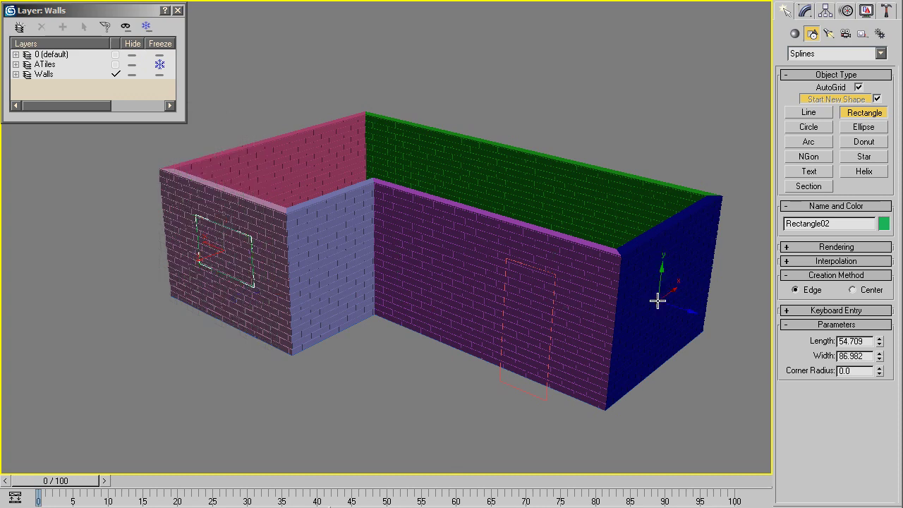
Draw Circle01 on the blue end wall and move it lower
left_click(808, 127)
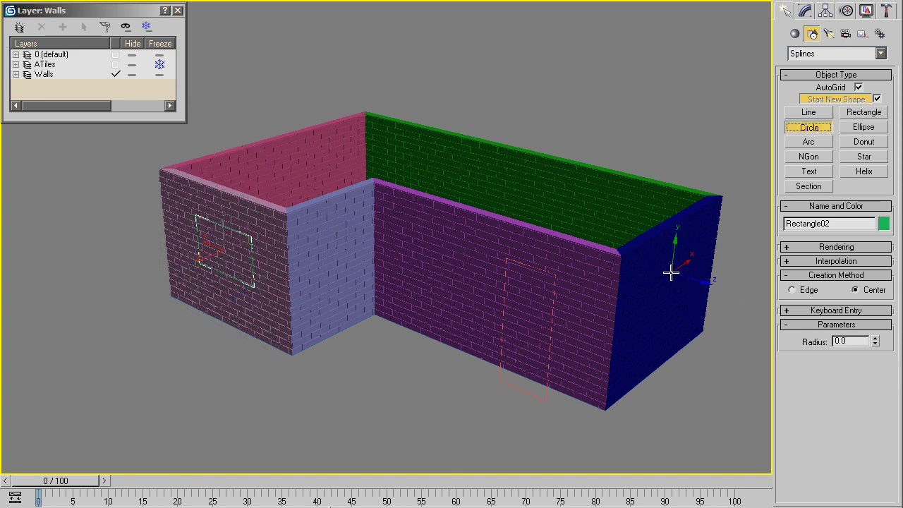
left_click_drag(672, 275, 679, 285)
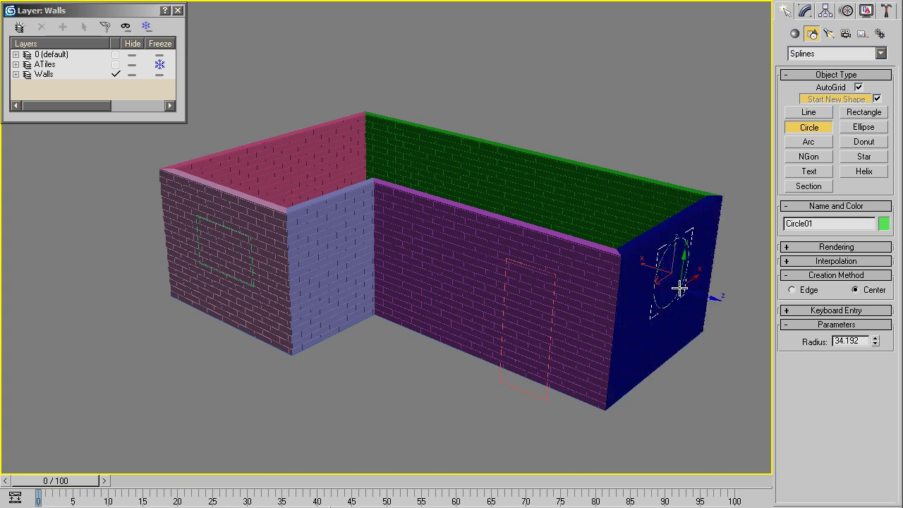
right_click(720, 224)
left_click_drag(672, 254, 673, 263)
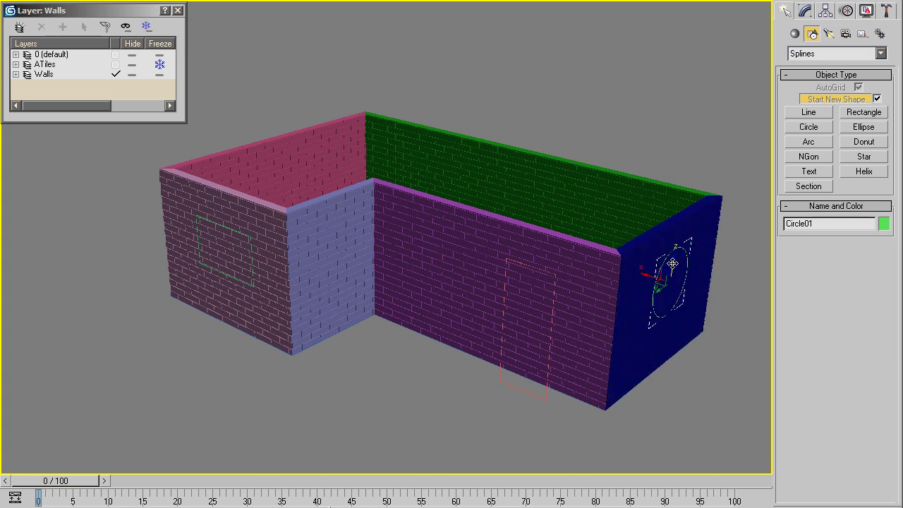
left_click(703, 165)
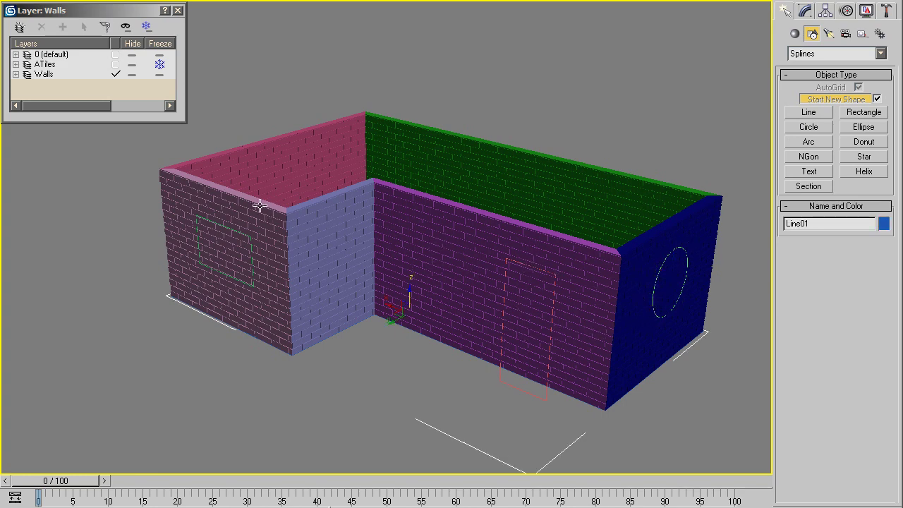
Undo the stray floor line and cut a window opening in the left wall with its rectangle
key("ctrl+z")
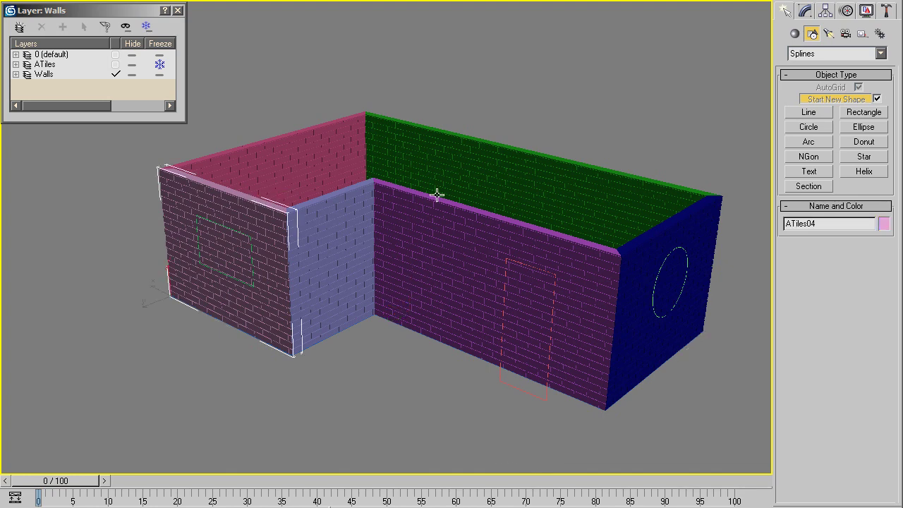
left_click(805, 12)
left_click(811, 423)
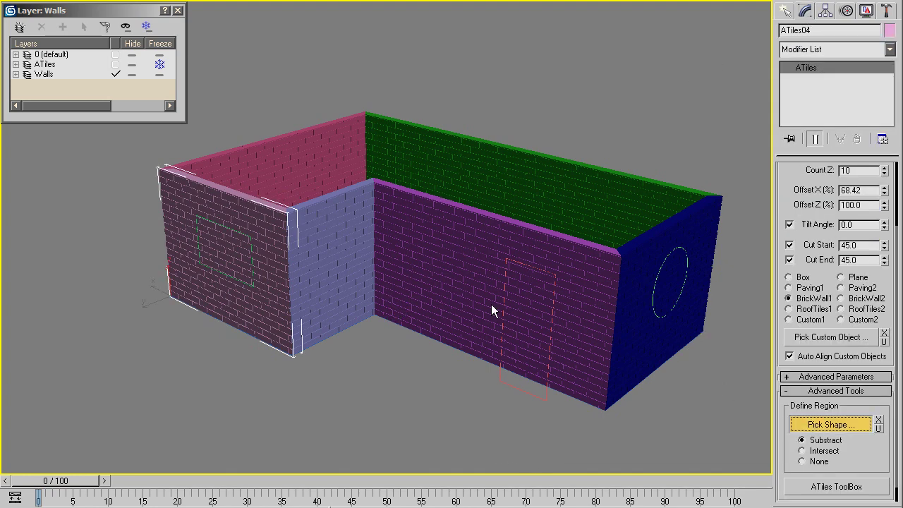
left_click(240, 232)
Cut a door opening in the purple wall and a round opening in the blue wall
left_click(516, 244)
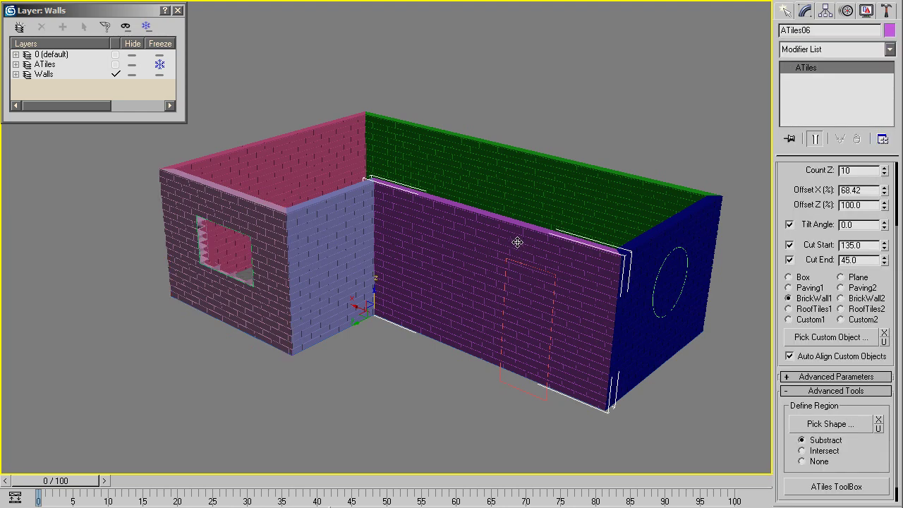
left_click(818, 424)
left_click(528, 262)
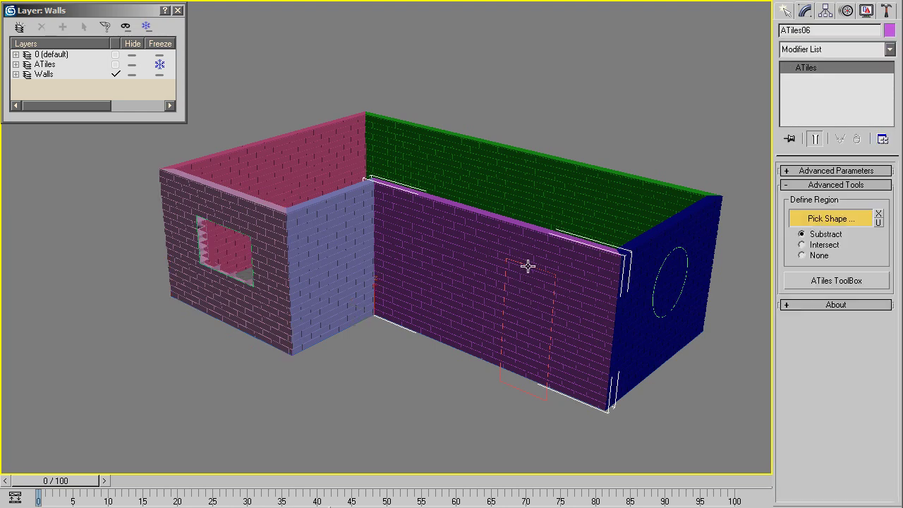
left_click(677, 233)
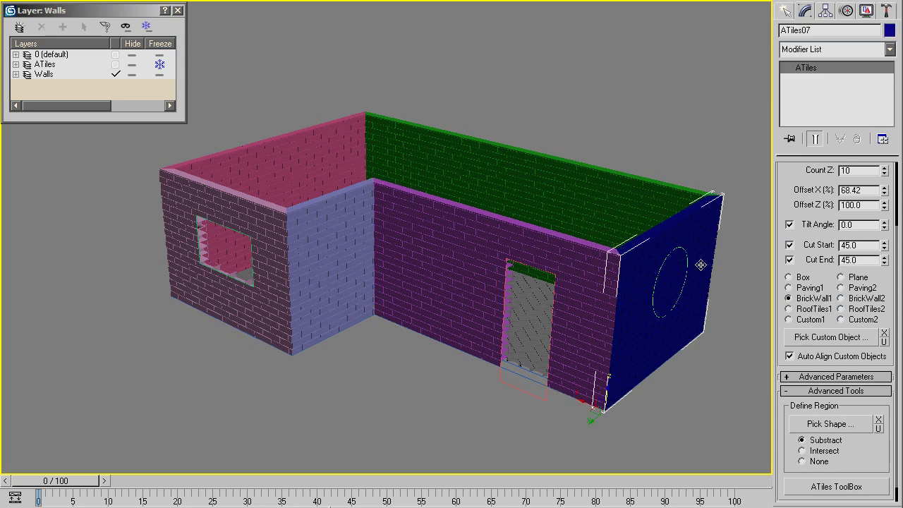
left_click(820, 427)
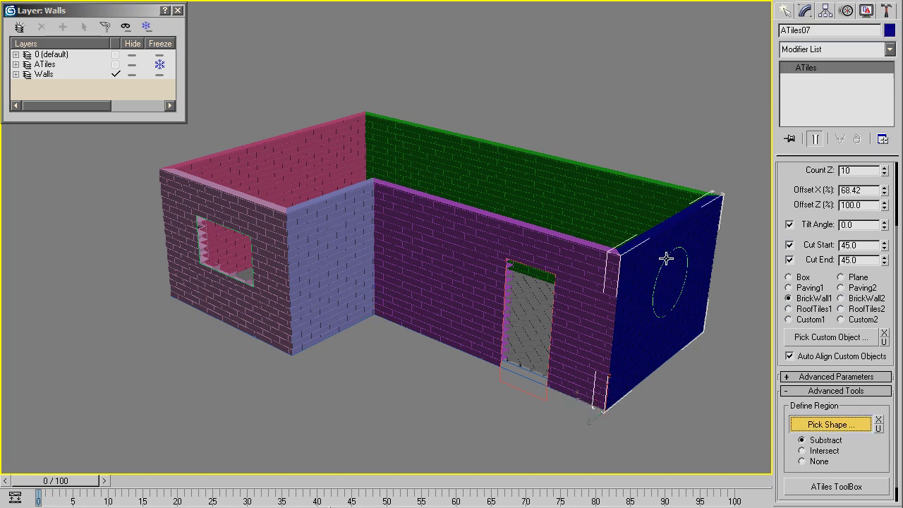
left_click(665, 258)
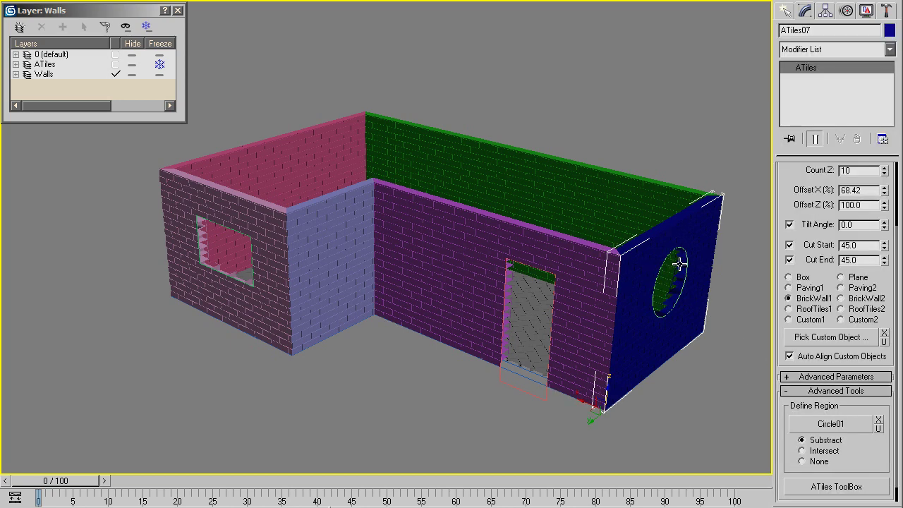
Select the left, purple and blue walls and add a Cap Holes modifier
left_click(680, 180)
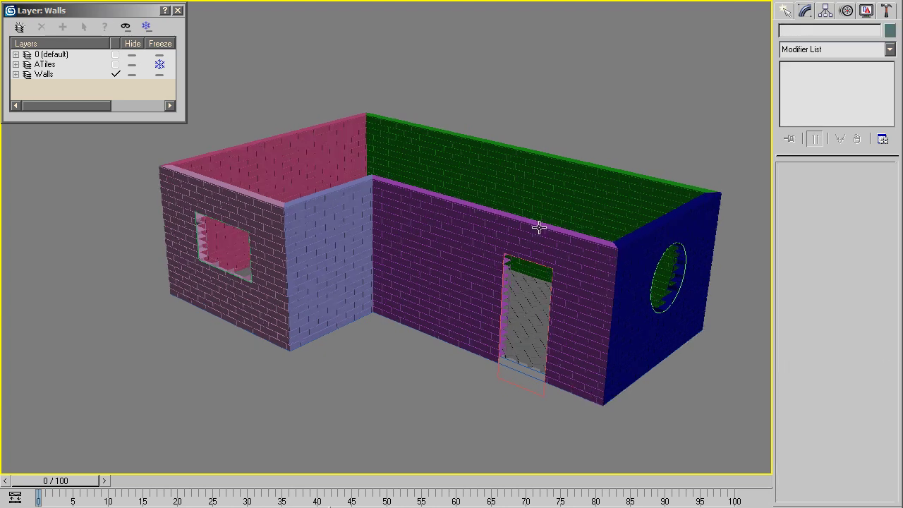
mouse_move(538, 226)
middle_mouse_down("alt")
mouse_move(538, 216)
mouse_move(537, 236)
middle_mouse_up("alt")
left_click(252, 187)
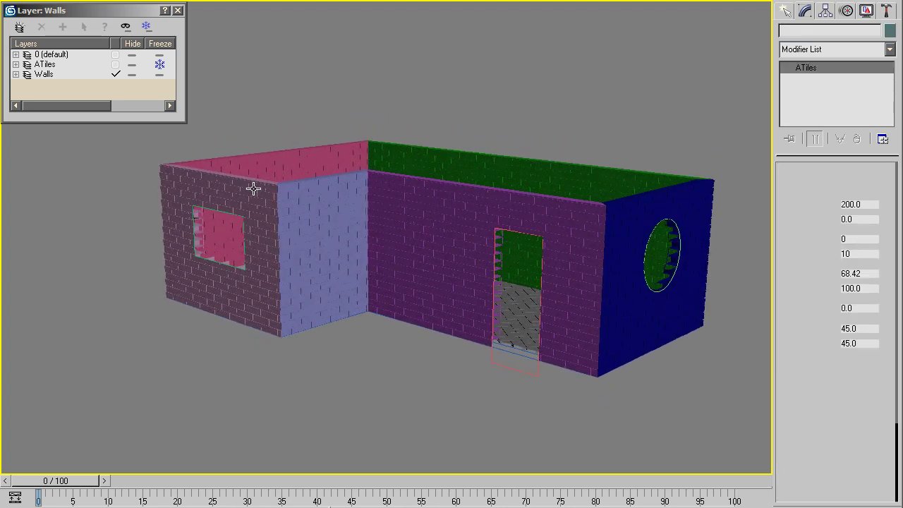
left_click(448, 199, "ctrl")
left_click(644, 200, "ctrl")
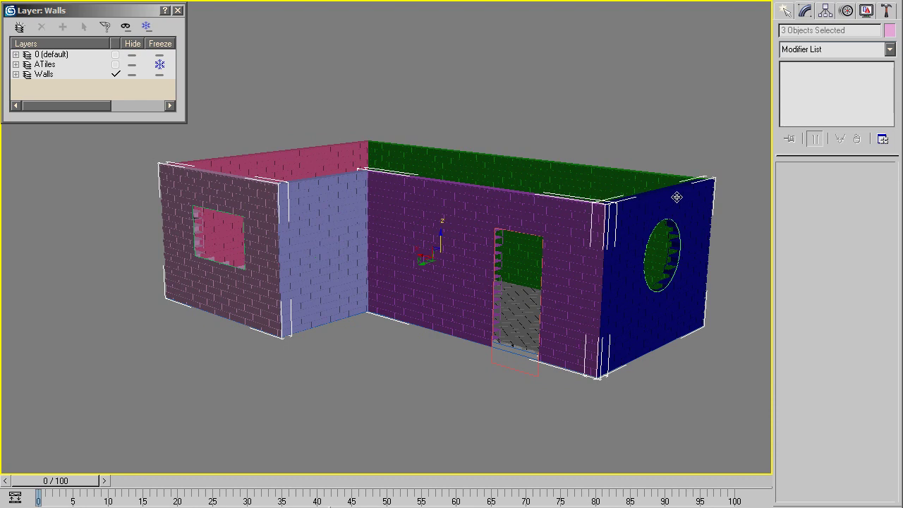
left_click(815, 49)
scroll(812, 113, "up", 1)
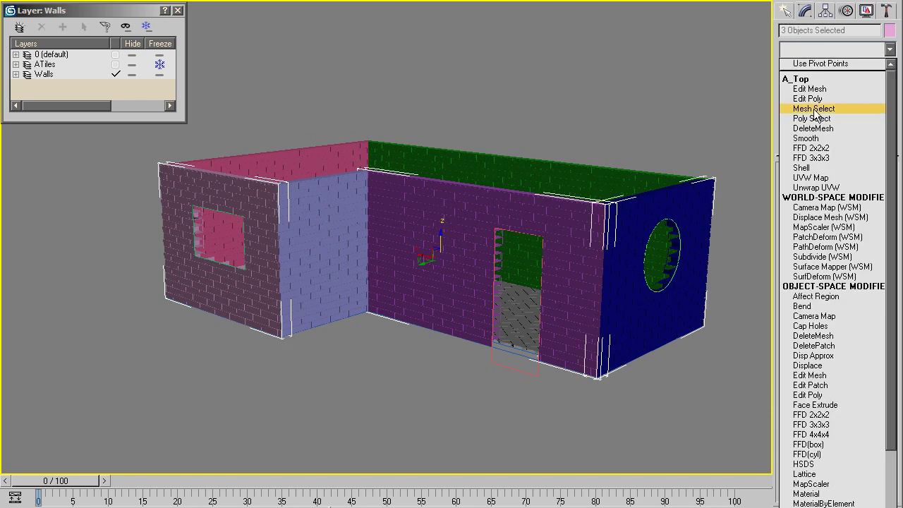
left_click(811, 327)
mouse_move(706, 291)
middle_mouse_down("alt")
mouse_move(568, 197)
mouse_move(493, 211)
mouse_move(494, 258)
mouse_move(518, 262)
mouse_move(522, 290)
middle_mouse_up("alt")
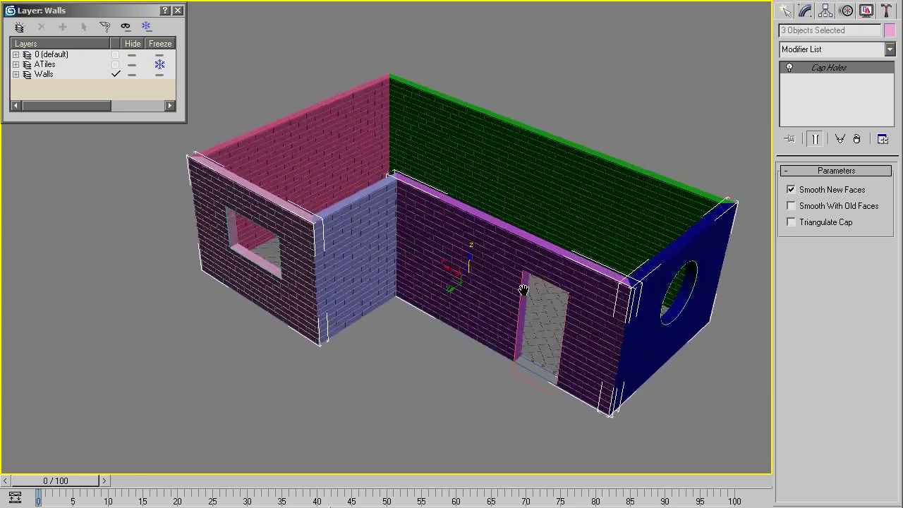
Freeze the Walls layer and add a new current layer named Roof
left_click(160, 74)
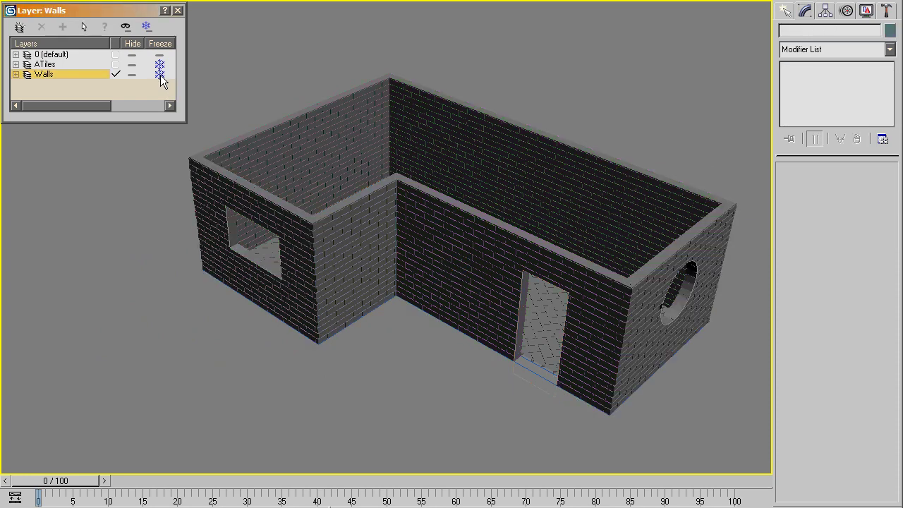
left_click(20, 28)
left_click(47, 74)
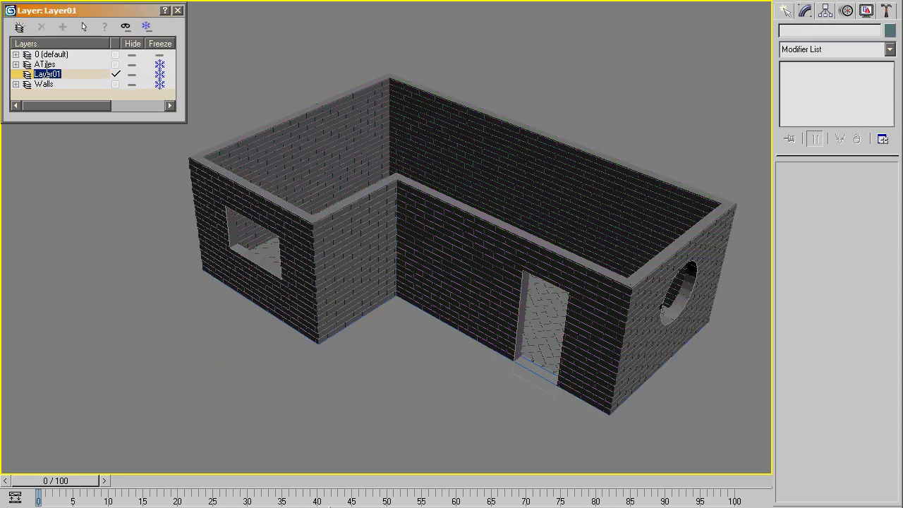
type("Roof")
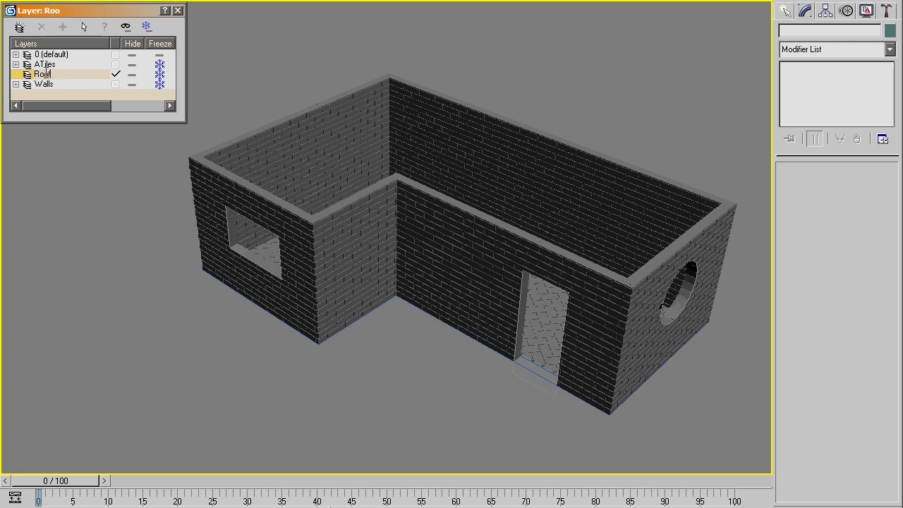
key("Return")
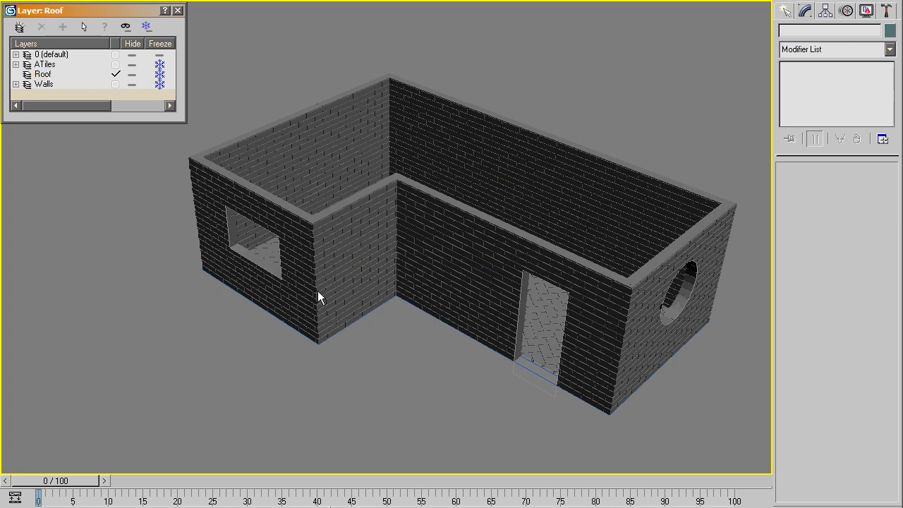
Shift-clone the Line02 outline upward as an independent copy, Line03
left_click(536, 365)
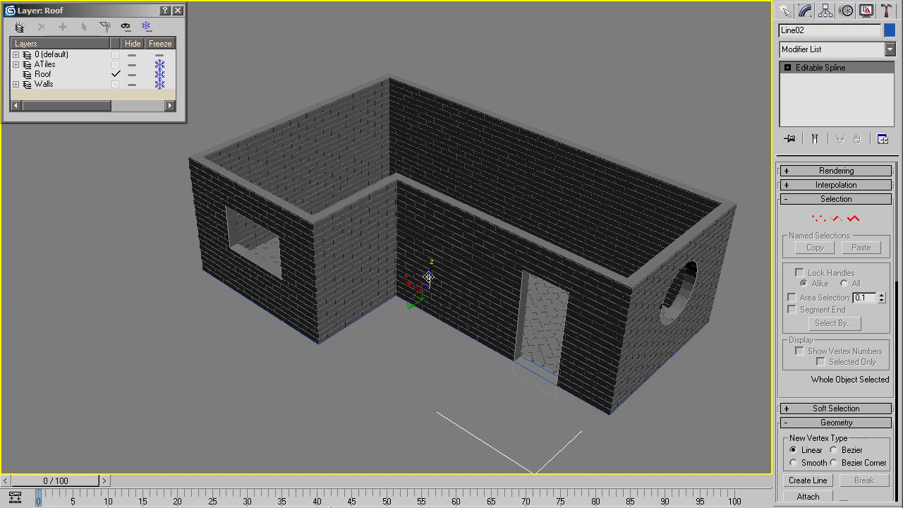
left_click_drag(429, 277, 455, 177, "shift")
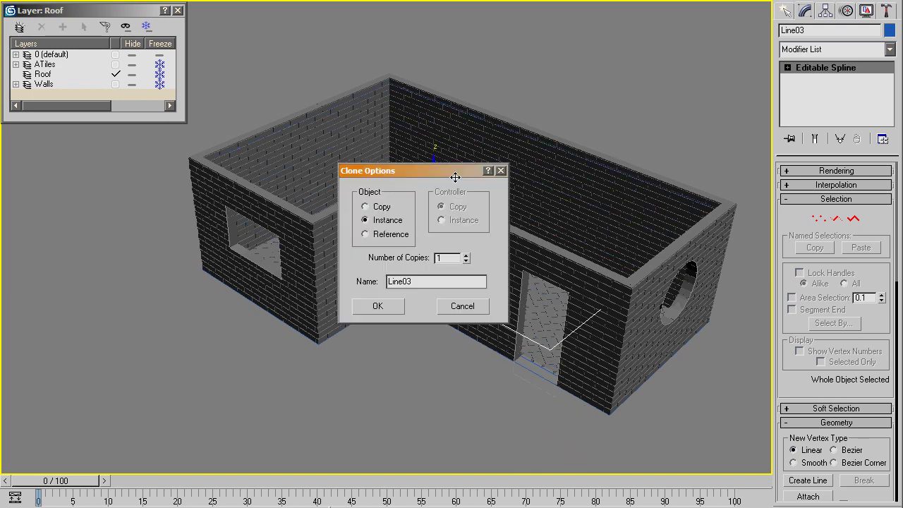
left_click(381, 206)
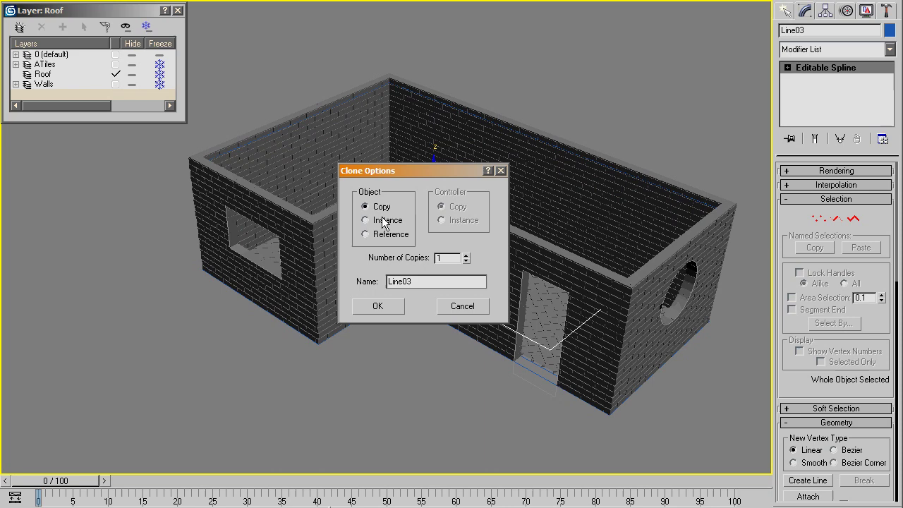
left_click(384, 307)
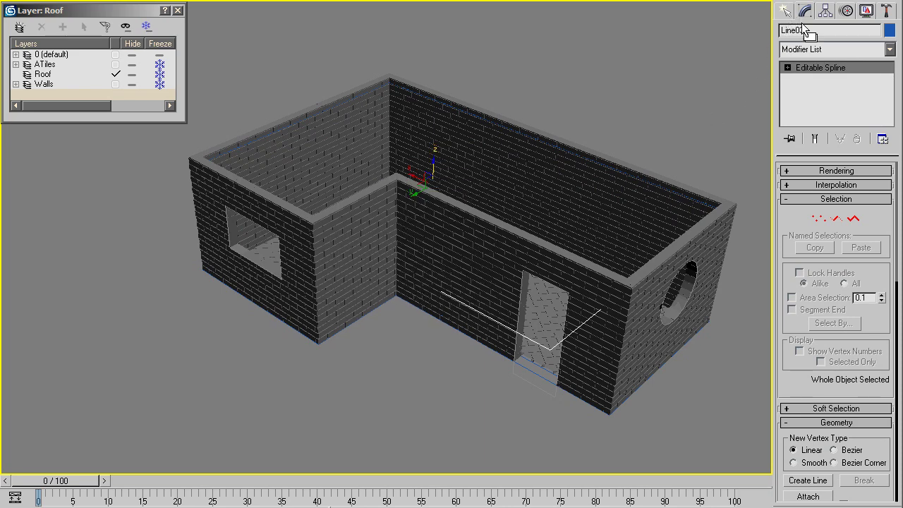
left_click(817, 49)
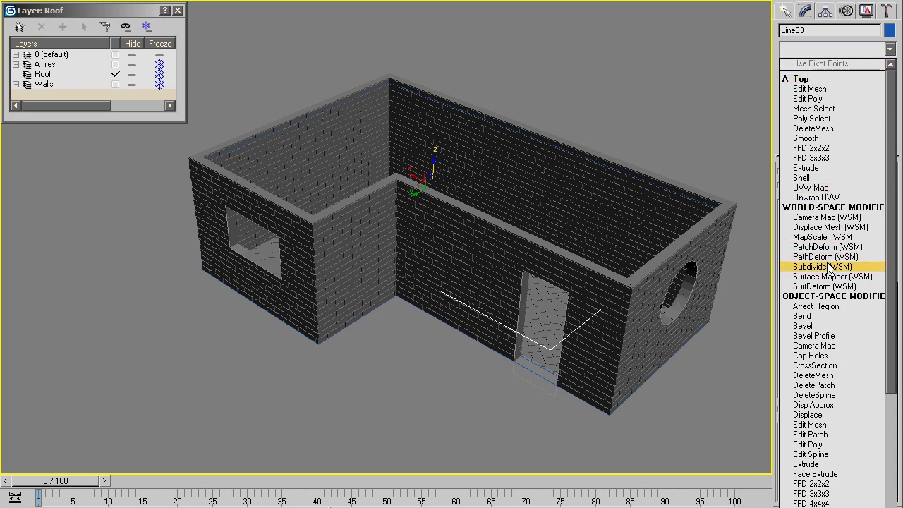
Extrude Line03 by 10 units and add an Edit Poly modifier on top
left_click(827, 169)
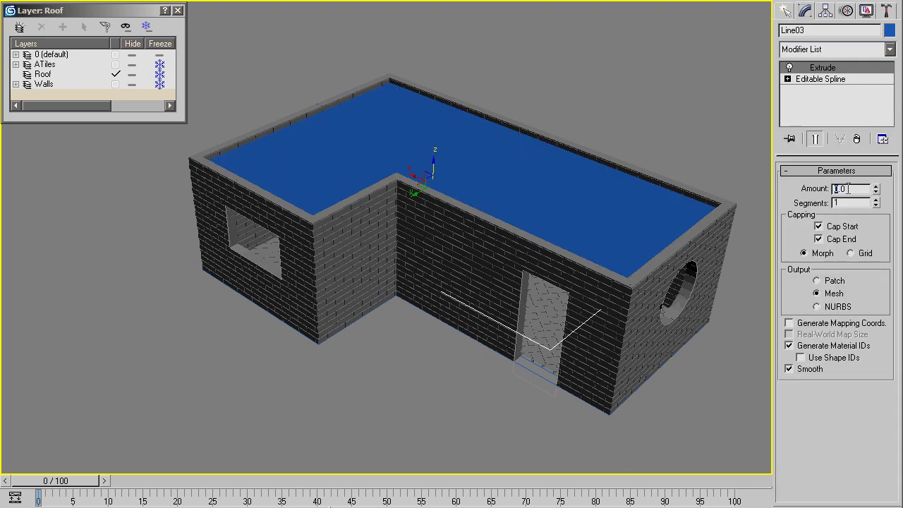
key("Return")
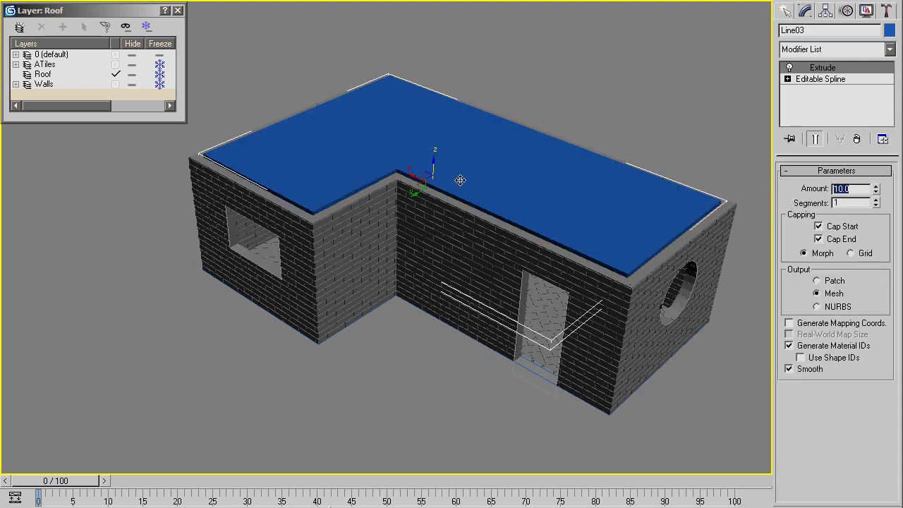
left_click(436, 170)
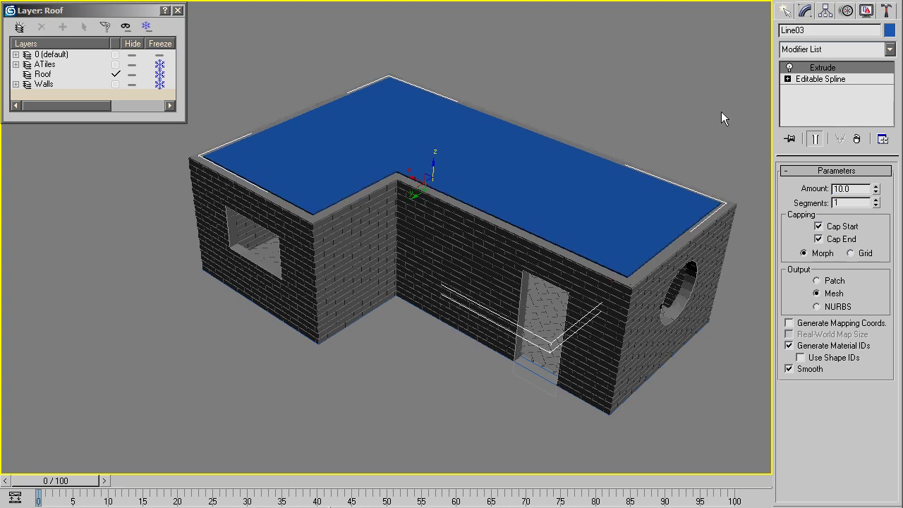
left_click(827, 48)
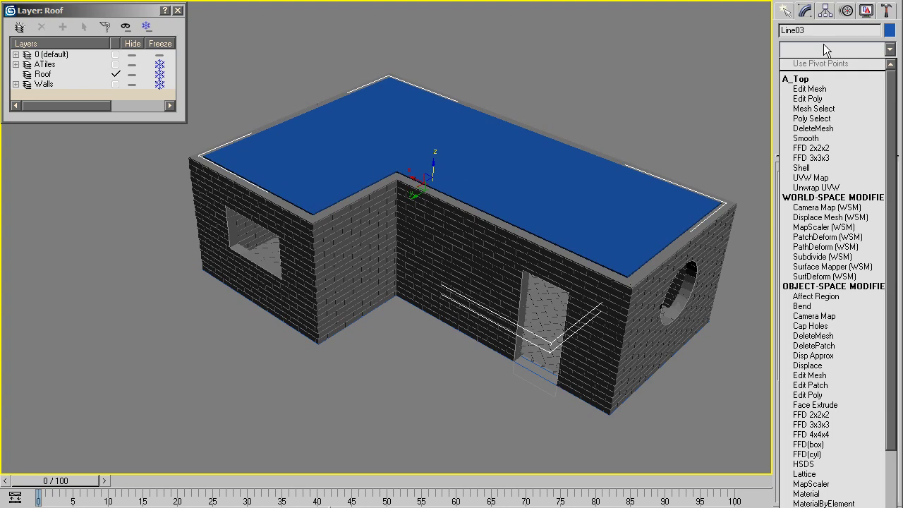
left_click(827, 100)
Bevel the roof's top polygon outward with an Outline of 32
left_click(850, 280)
left_click(545, 197)
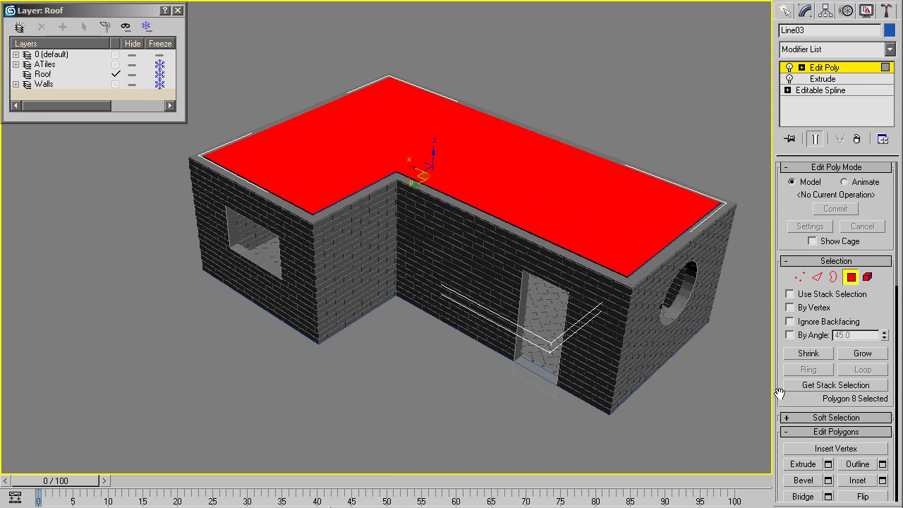
scroll(811, 402, "down", 2)
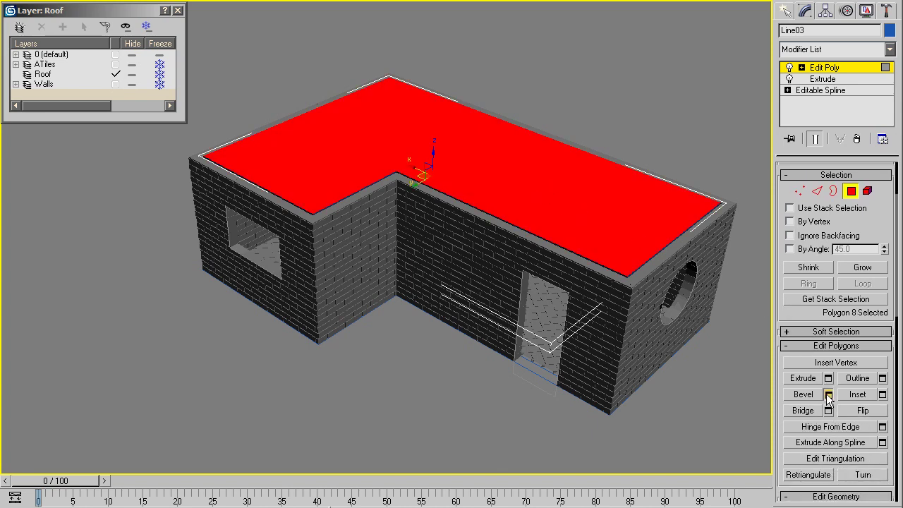
left_click(828, 393)
mouse_move(450, 197)
left_mouse_down()
mouse_move(622, 305)
mouse_move(652, 337)
left_mouse_up()
type("32")
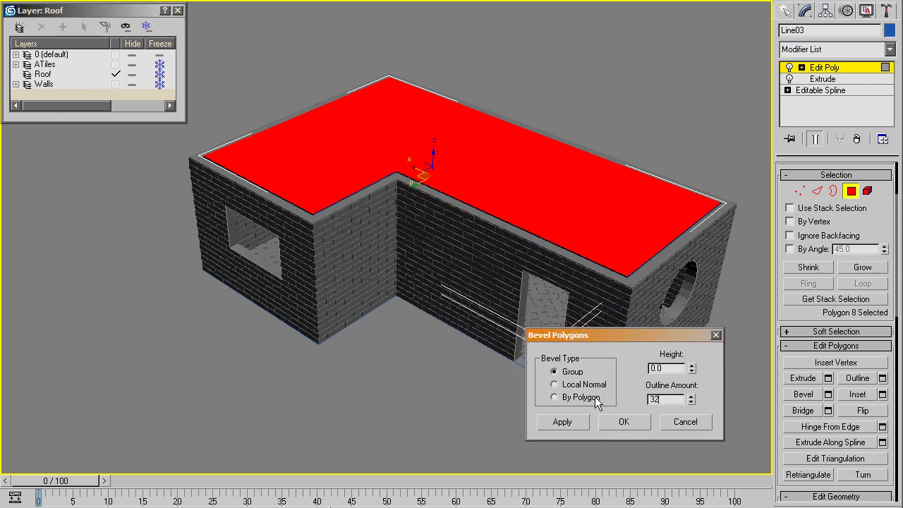
key("Return")
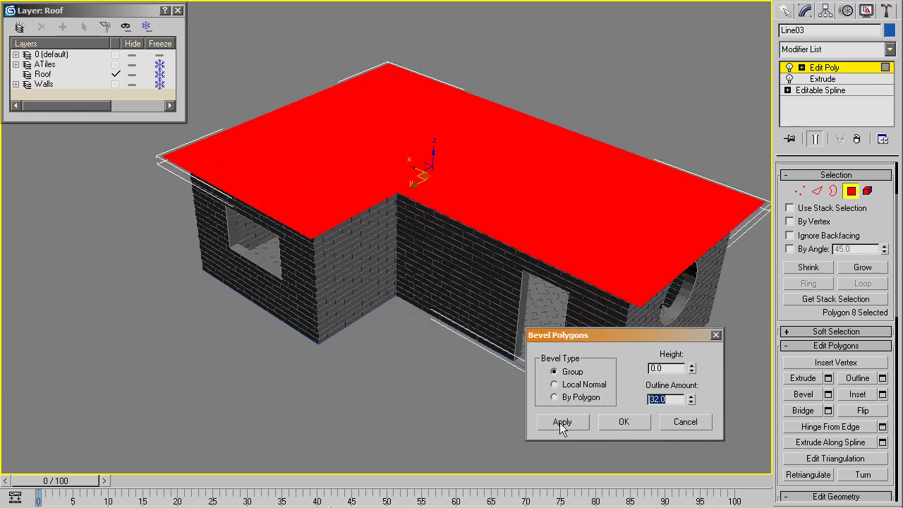
left_click(562, 422)
Bevel the top polygon again with Height 100 and Outline -120 to form the hip
right_click(691, 401)
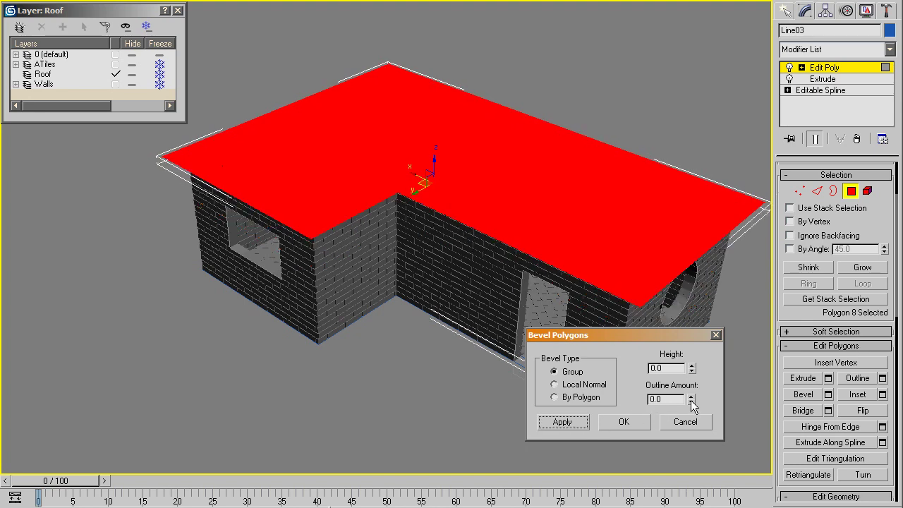
double_click(669, 368)
type("100")
right_click(692, 399)
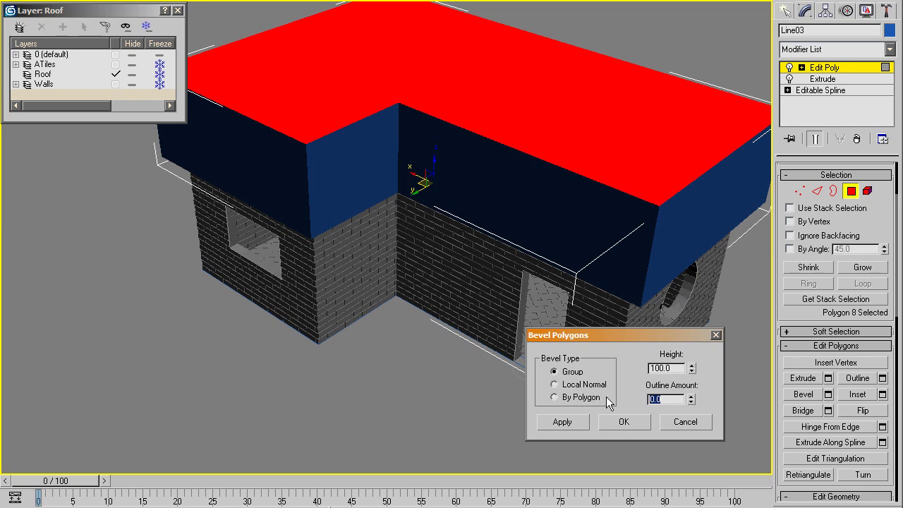
type("-120")
key("Return")
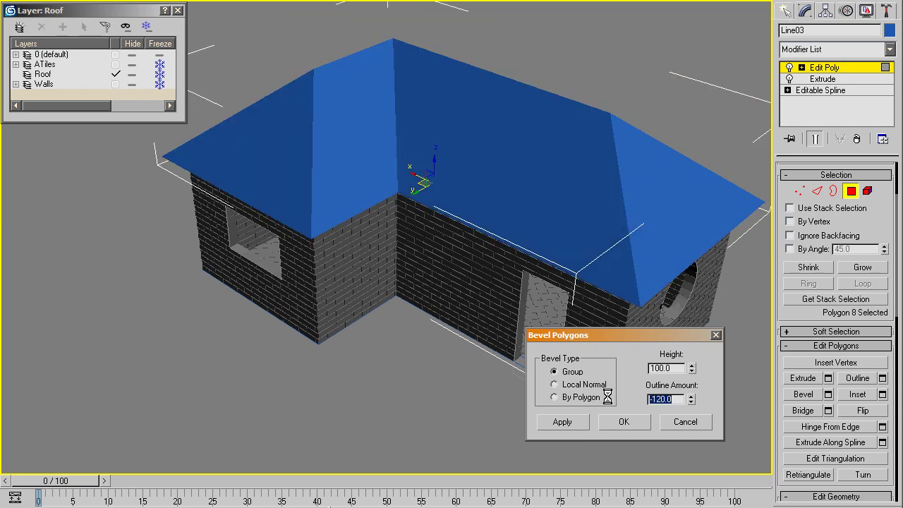
left_click(621, 423)
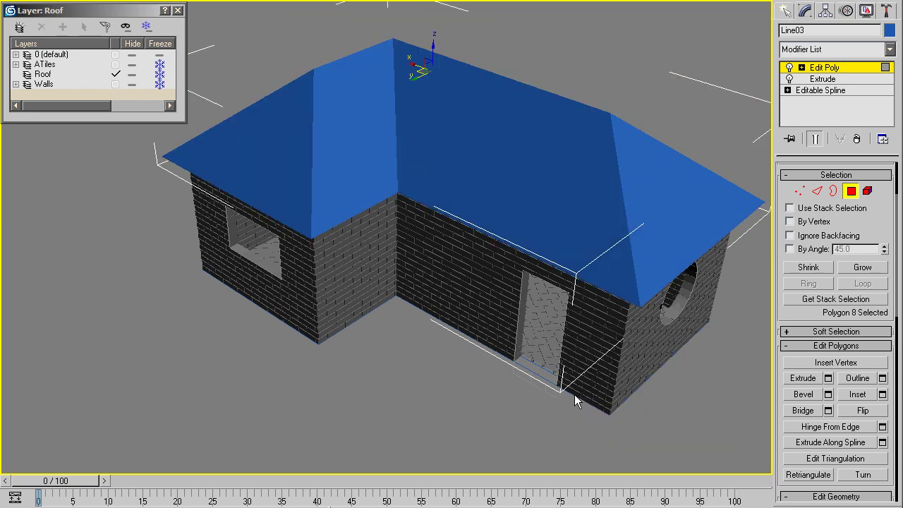
mouse_move(539, 345)
middle_mouse_down()
mouse_move(528, 364)
mouse_move(536, 381)
middle_mouse_up()
Exit polygon level and start an ATiles object from Avizstudio Tools
left_click(645, 121)
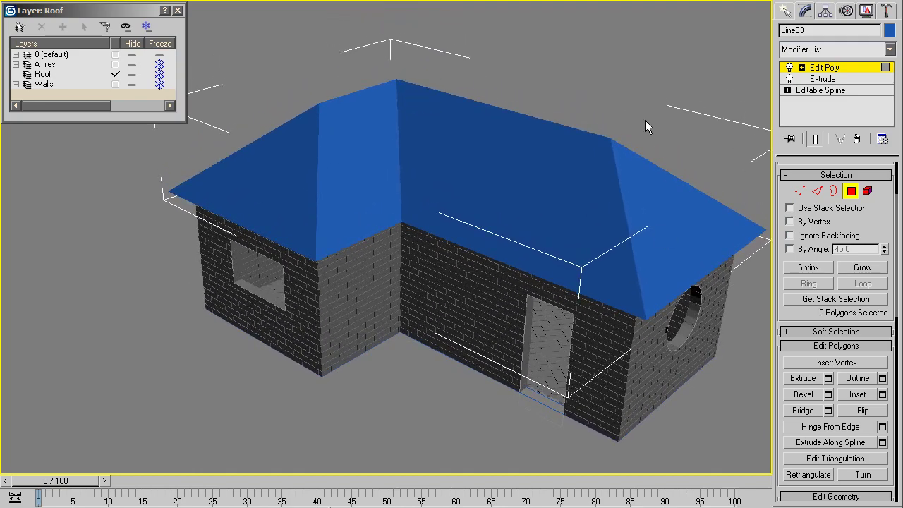
left_click(815, 67)
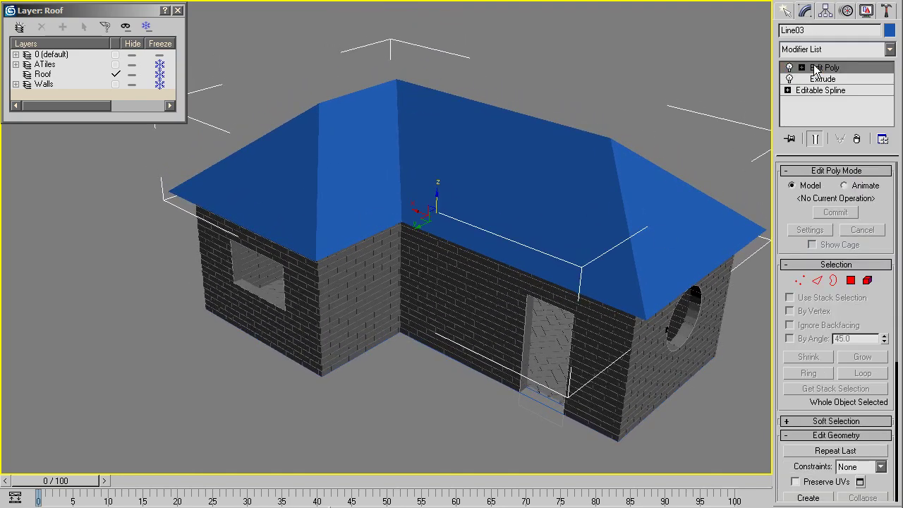
left_click(786, 10)
left_click(795, 34)
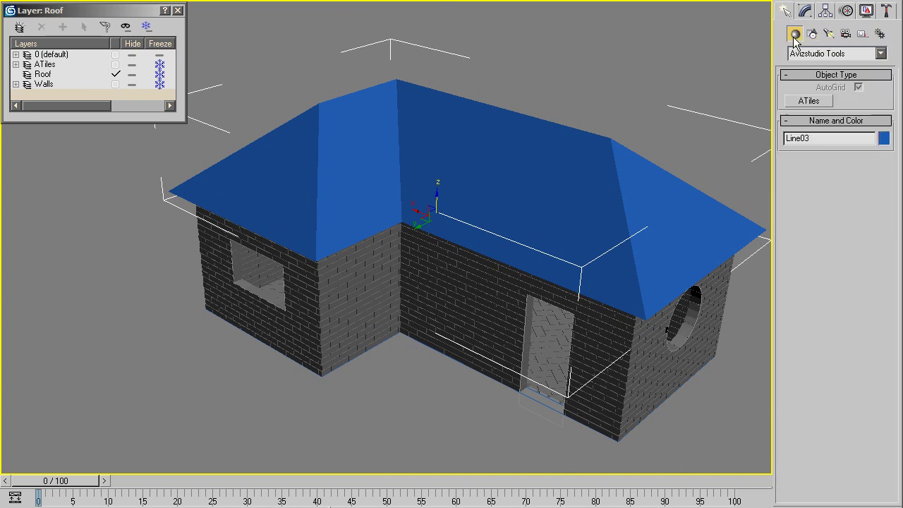
left_click(808, 101)
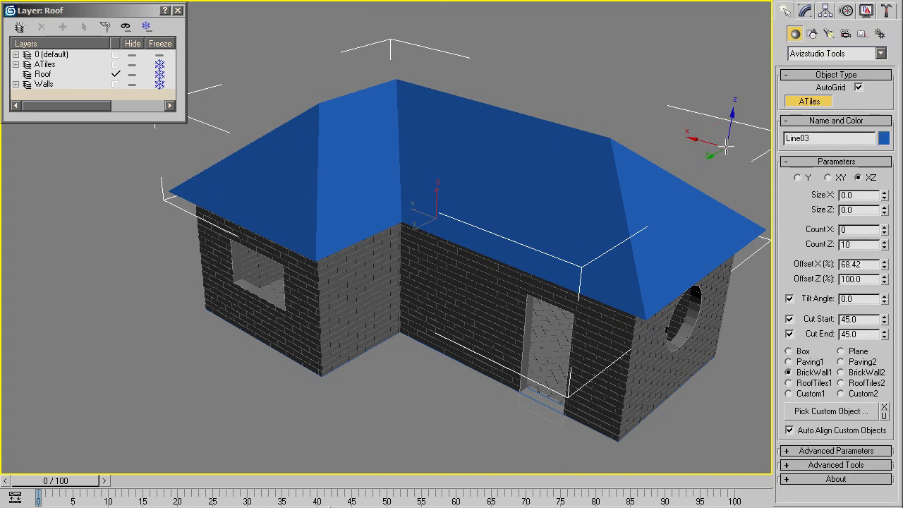
Choose RoofTiles1, disable AutoGrid, and drag ATiles08 up the front roof slope
right_click(884, 247)
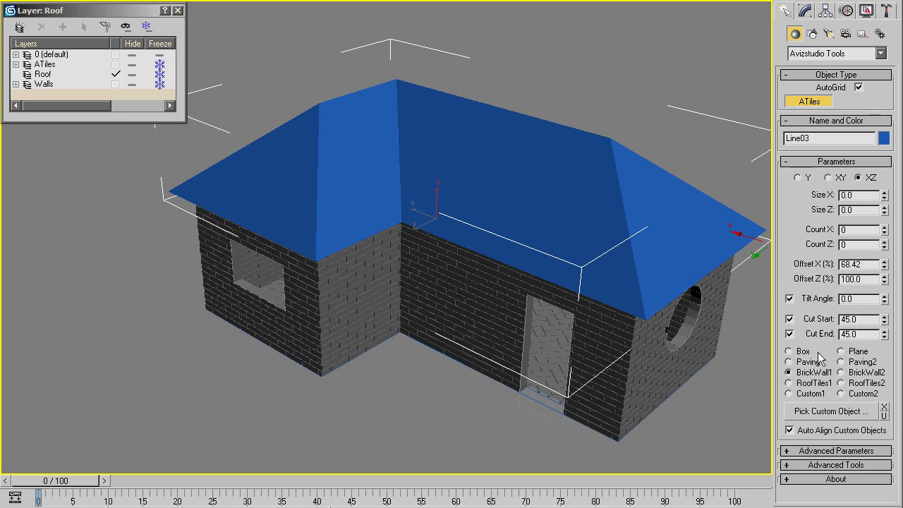
left_click(808, 384)
middle_click_drag(611, 233, 620, 229)
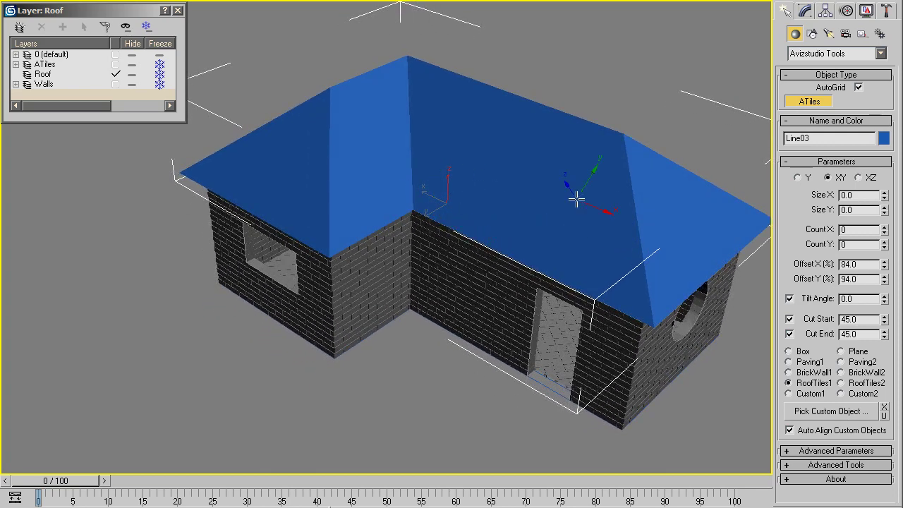
left_click(858, 87)
left_click_drag(412, 204, 656, 324)
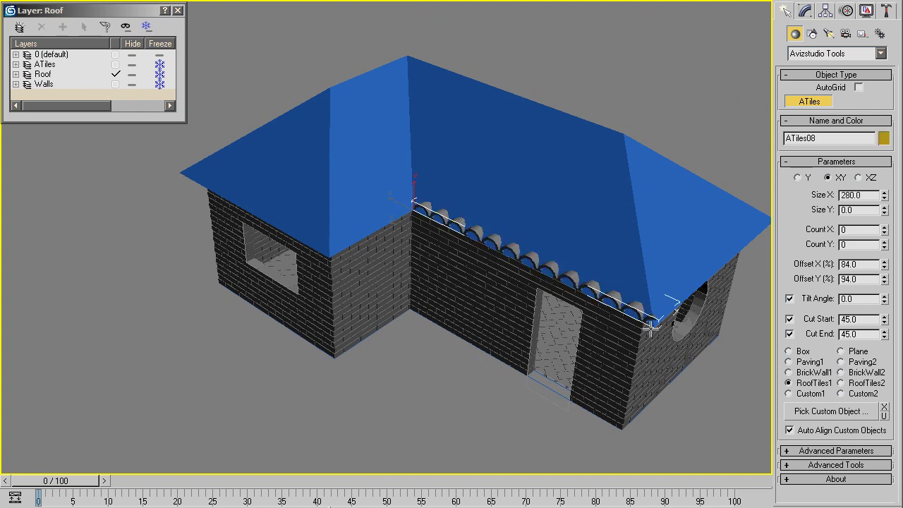
left_click(625, 138)
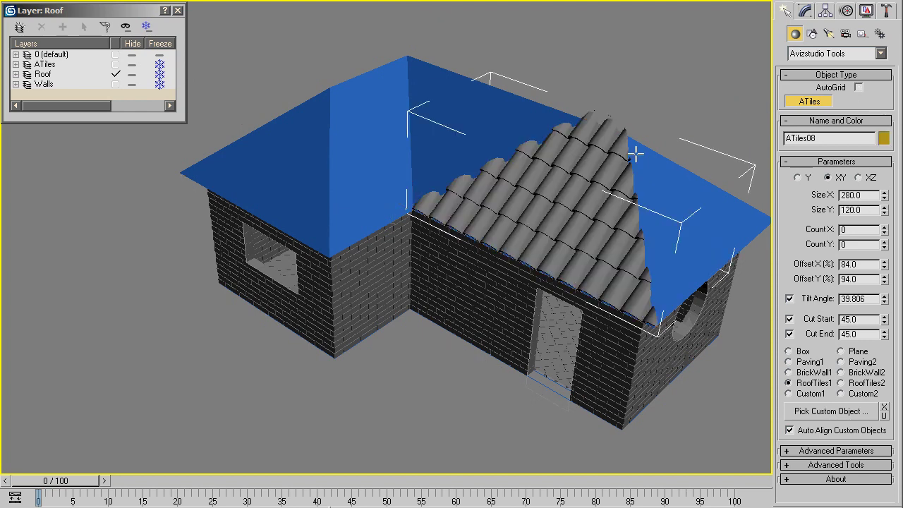
Set the tiles' Scale Element and Scale Offset to 0.5
left_click(837, 465)
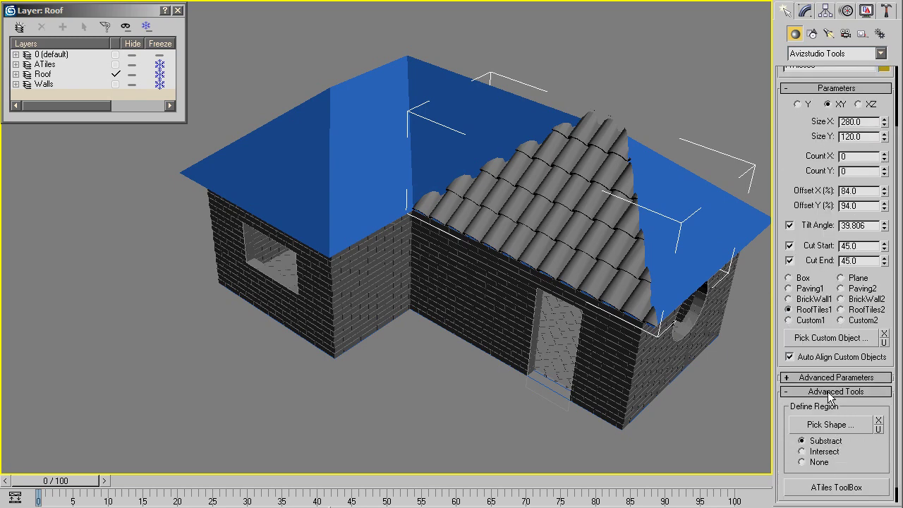
left_click(829, 393)
left_click(834, 452)
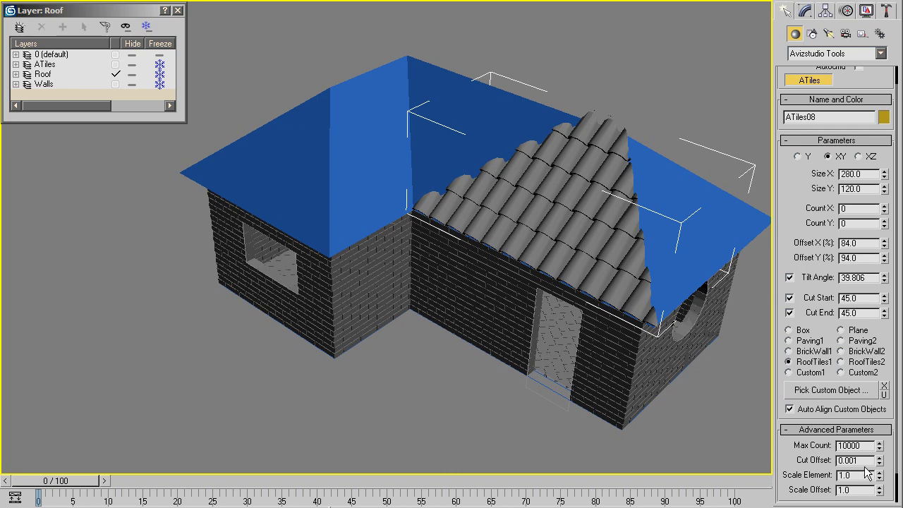
type("0.5")
key("Return")
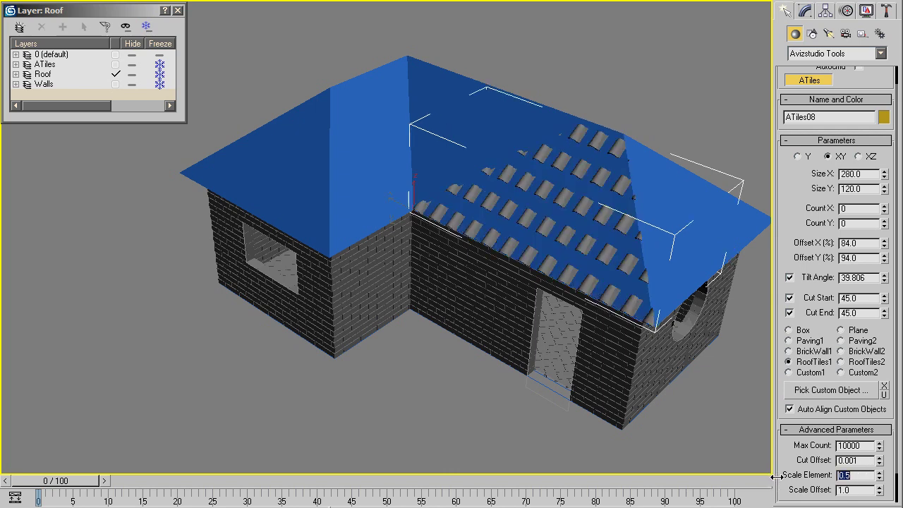
key("Tab")
key("BackSpace")
key("Return")
mouse_move(632, 334)
middle_mouse_down("alt")
mouse_move(611, 308)
mouse_move(505, 303)
mouse_move(493, 294)
mouse_move(448, 344)
middle_mouse_up("alt")
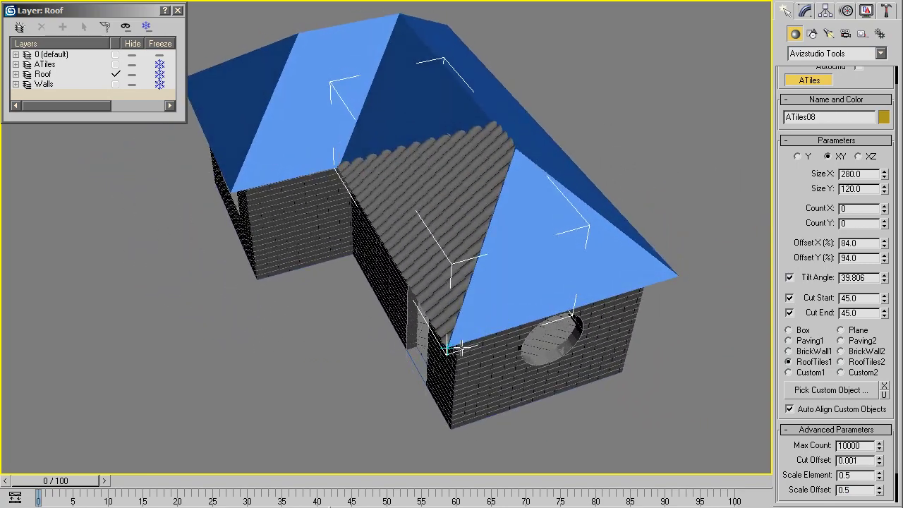
Tile another slope, the long main slope at depth 120, and the hip end
left_click_drag(449, 344, 681, 278)
left_click(561, 203)
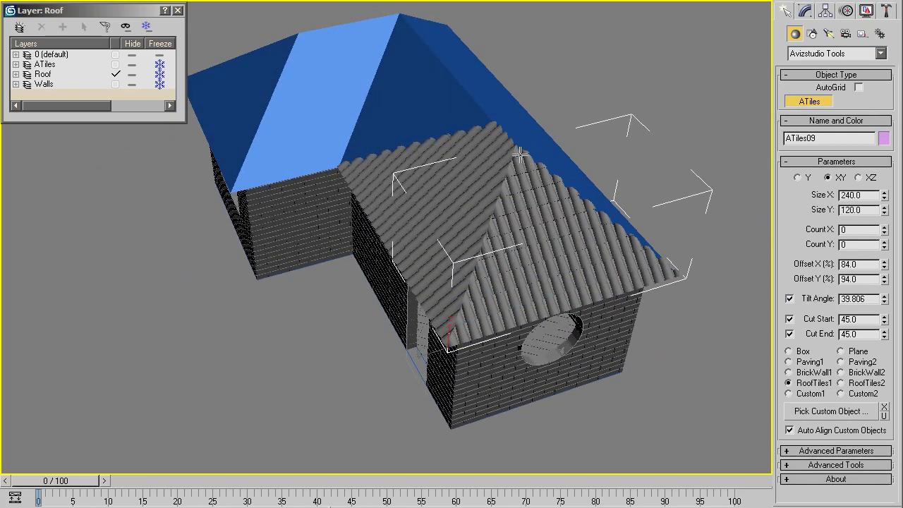
mouse_move(722, 199)
middle_mouse_down()
mouse_move(689, 221)
mouse_move(496, 228)
mouse_move(447, 193)
mouse_move(333, 329)
middle_mouse_up()
left_click_drag(267, 386, 709, 207)
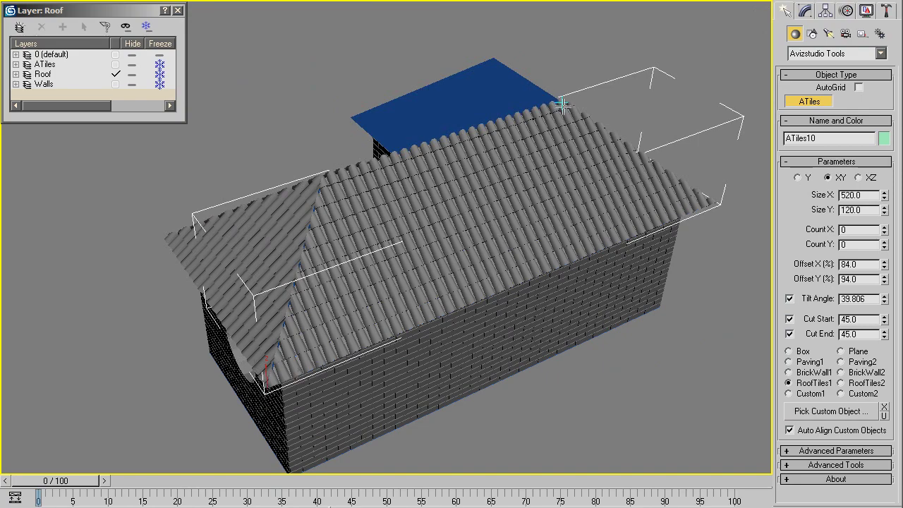
mouse_move(643, 181)
middle_mouse_down("alt")
mouse_move(665, 137)
mouse_move(564, 153)
mouse_move(439, 96)
mouse_move(410, 105)
mouse_move(414, 115)
middle_mouse_up("alt")
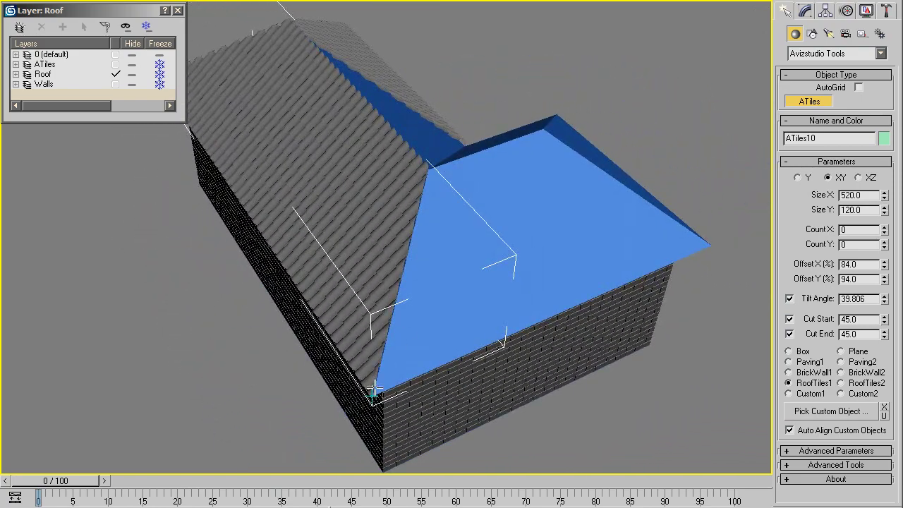
mouse_move(374, 390)
left_mouse_down()
mouse_move(689, 254)
mouse_move(706, 232)
left_mouse_up()
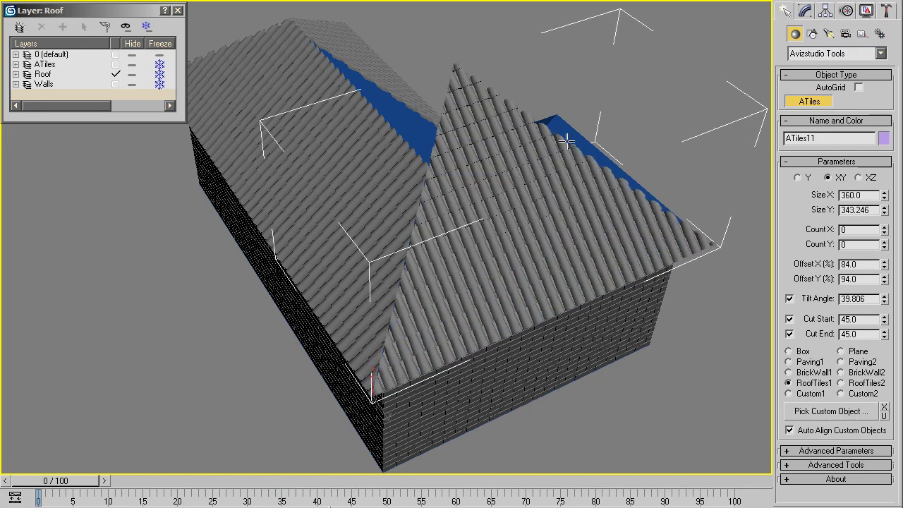
right_click(567, 142)
Tile the front eave and the left slope at depth 120, then unfreeze the Roof layer
mouse_move(700, 155)
middle_mouse_down("alt")
mouse_move(687, 132)
mouse_move(424, 101)
middle_mouse_up("alt")
left_click(320, 365)
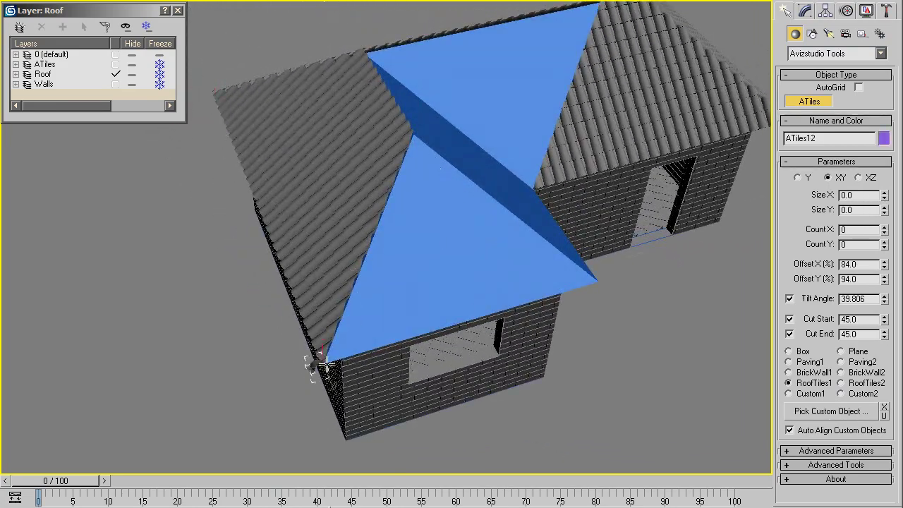
left_click_drag(320, 364, 592, 283)
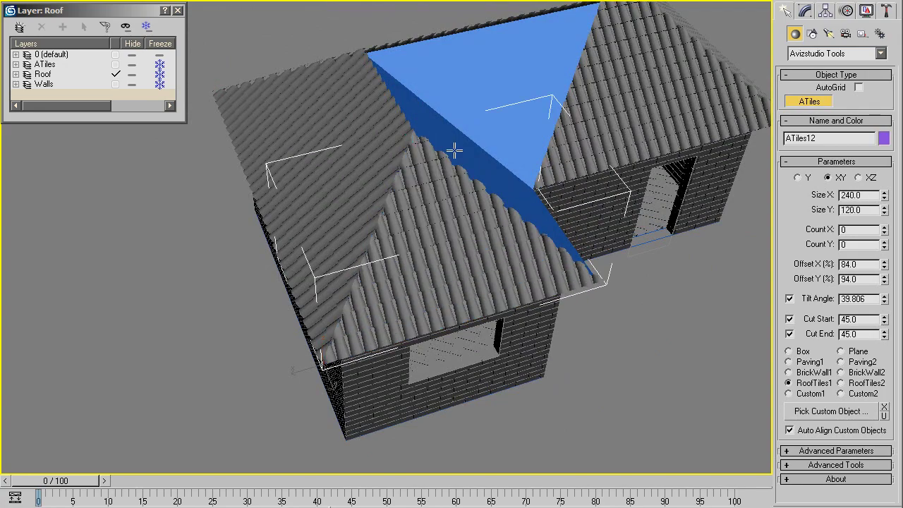
mouse_move(454, 150)
middle_mouse_down("alt")
mouse_move(625, 218)
mouse_move(519, 221)
mouse_move(523, 163)
mouse_move(524, 250)
mouse_move(544, 246)
mouse_move(470, 245)
middle_mouse_up("alt")
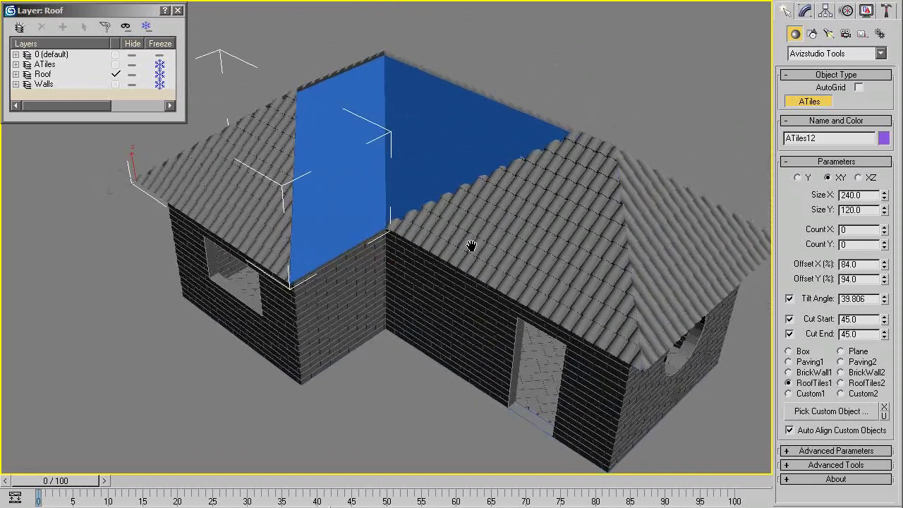
left_click_drag(289, 285, 384, 231)
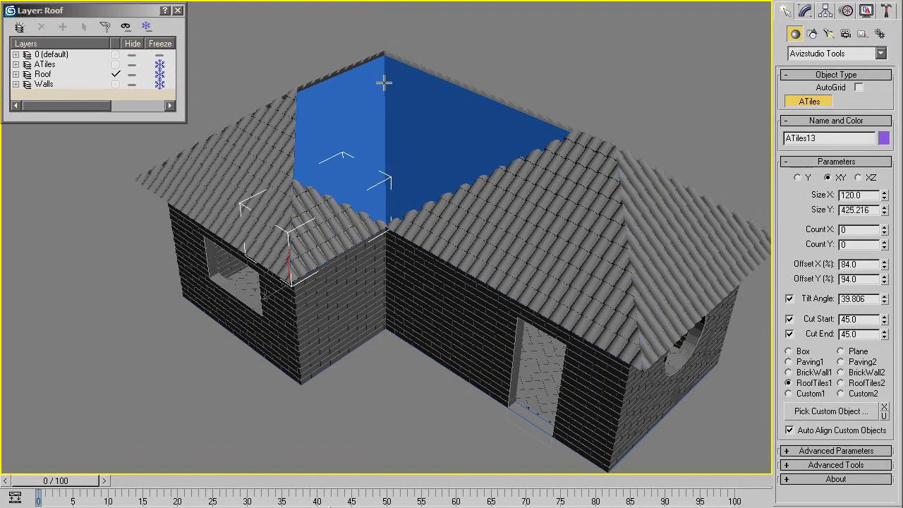
left_click(387, 62)
right_click(688, 116)
left_click(161, 74)
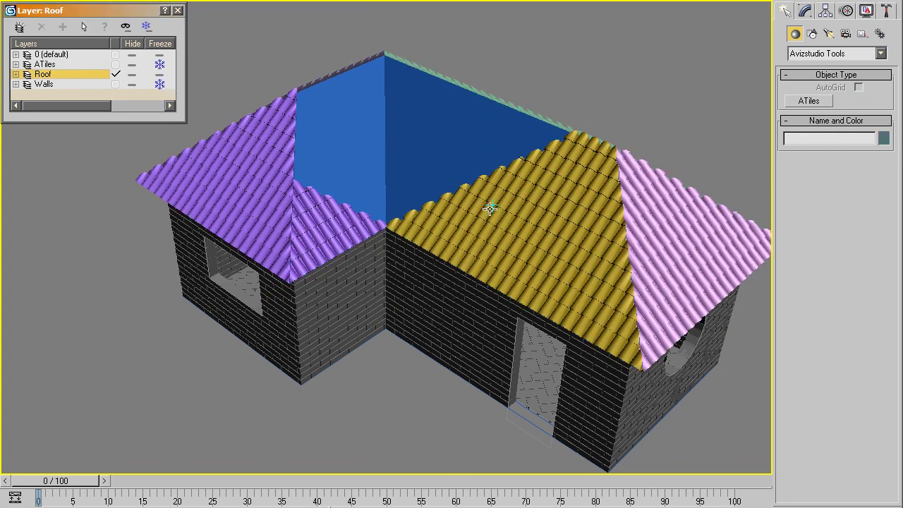
Set Cut End of the purple ATiles13 tiles to 135
mouse_move(489, 208)
middle_mouse_down("alt")
mouse_move(496, 200)
mouse_move(496, 208)
middle_mouse_up("alt")
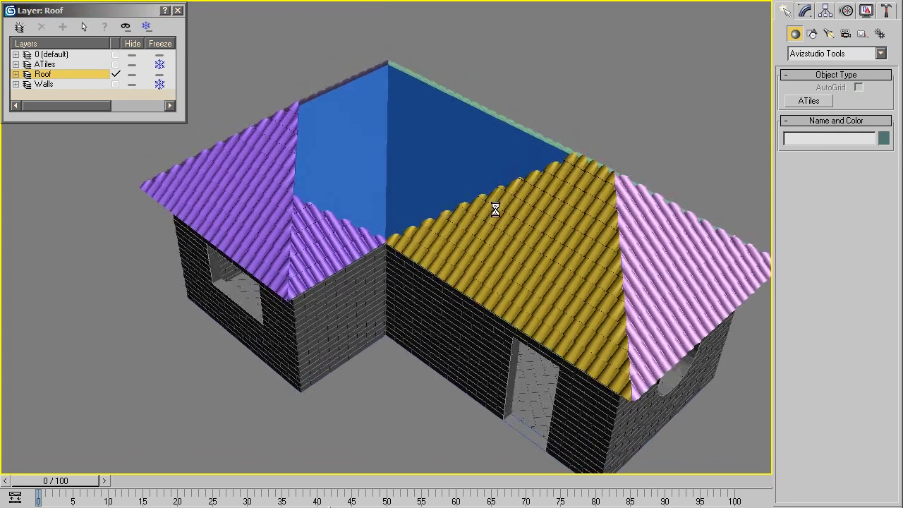
left_click(340, 232)
left_click(805, 12)
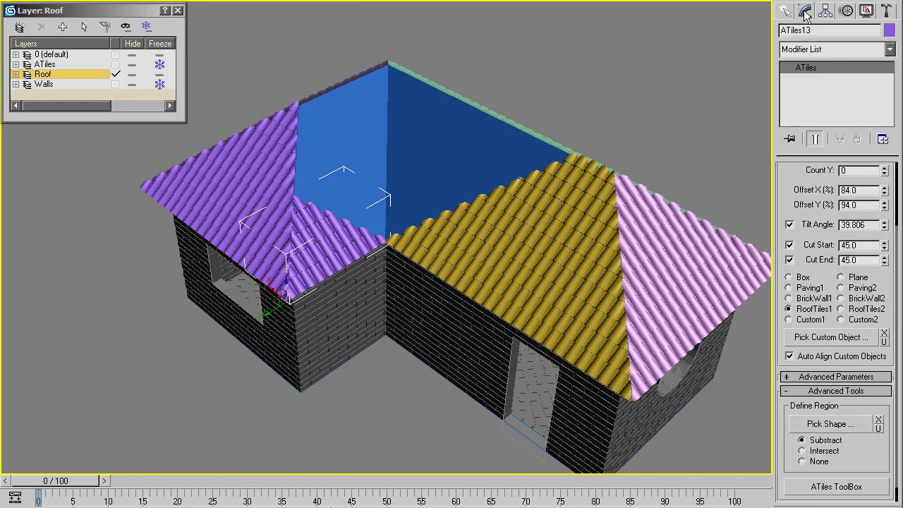
key("Tab")
type("1")
key("Return")
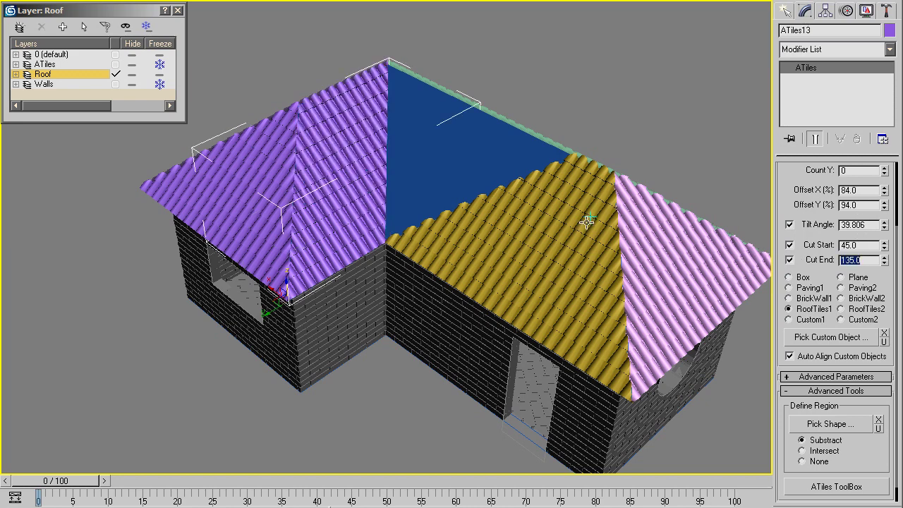
Set Cut Start of the yellow ATiles08 tiles to 135 and refreeze the Roof layer
left_click(591, 220)
key("shift+Tab")
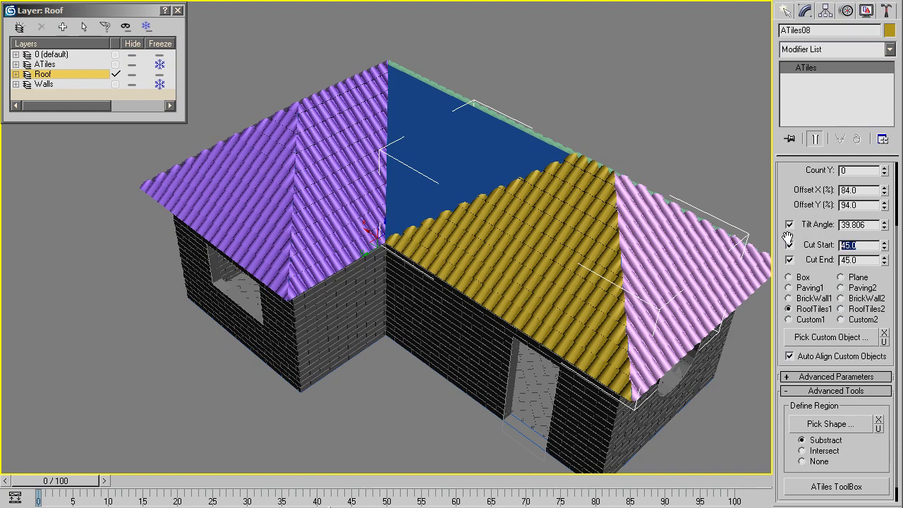
type("135")
key("Return")
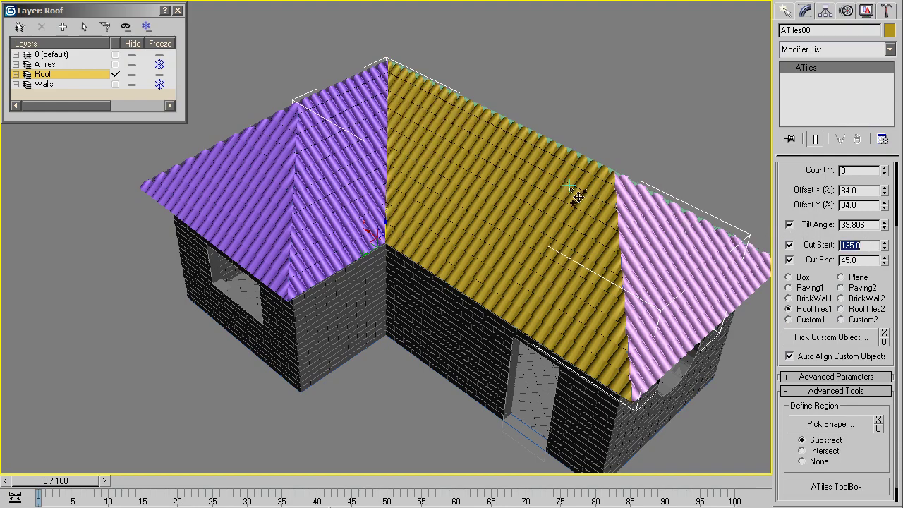
mouse_move(574, 195)
middle_mouse_down("alt")
mouse_move(571, 215)
mouse_move(558, 198)
mouse_move(538, 193)
mouse_move(548, 208)
mouse_move(537, 212)
middle_mouse_up("alt")
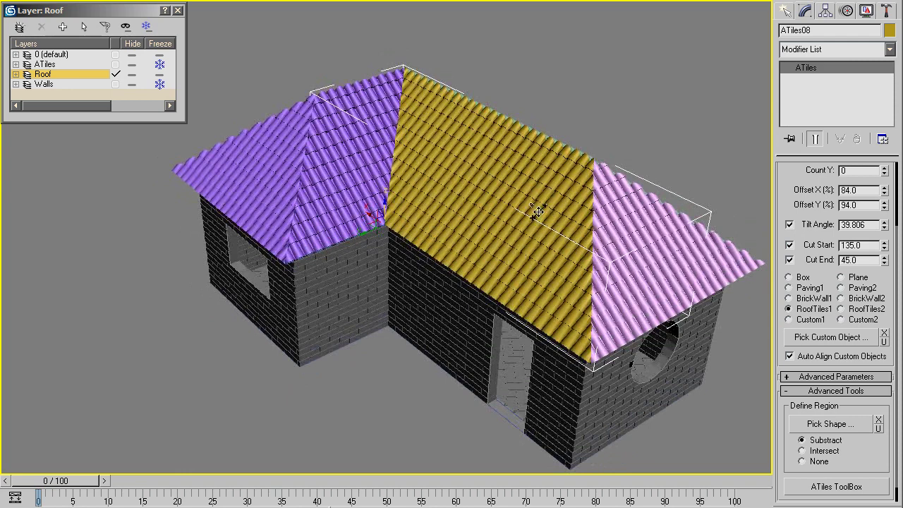
left_click(161, 75)
left_click(788, 15)
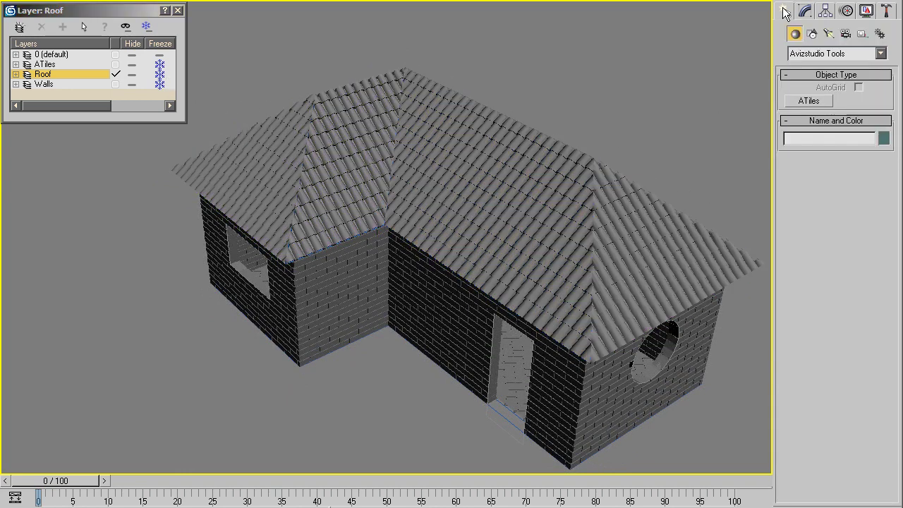
Switch ATiles to a single Y row without tilt and lay ridge caps on the left and right hips
left_click(815, 102)
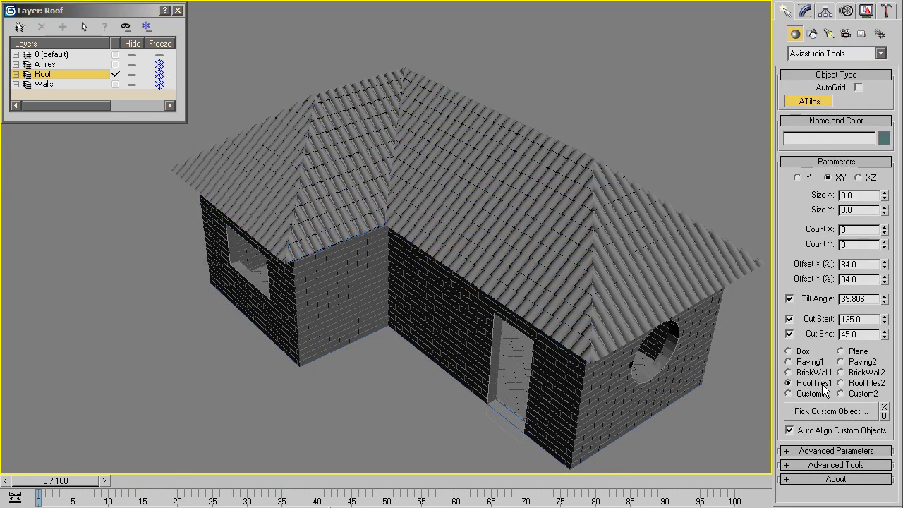
left_click(797, 178)
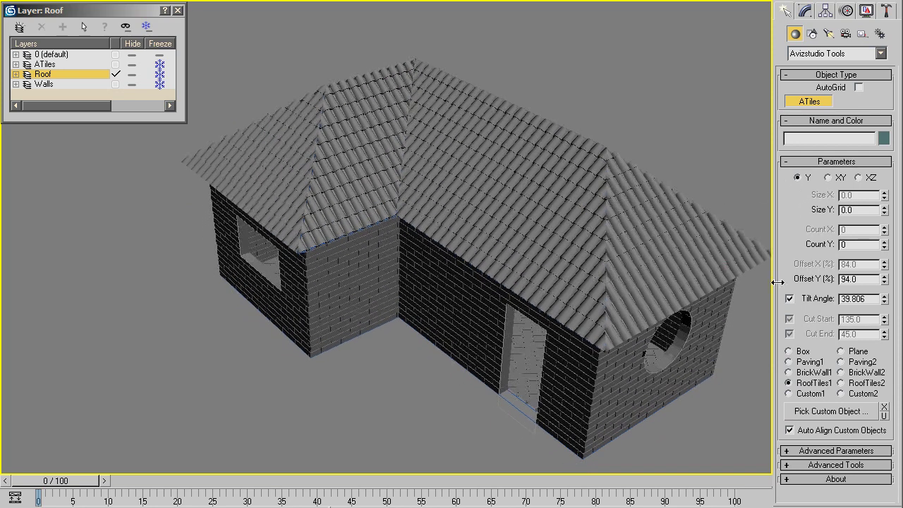
left_click(789, 299)
left_click_drag(180, 160, 323, 87)
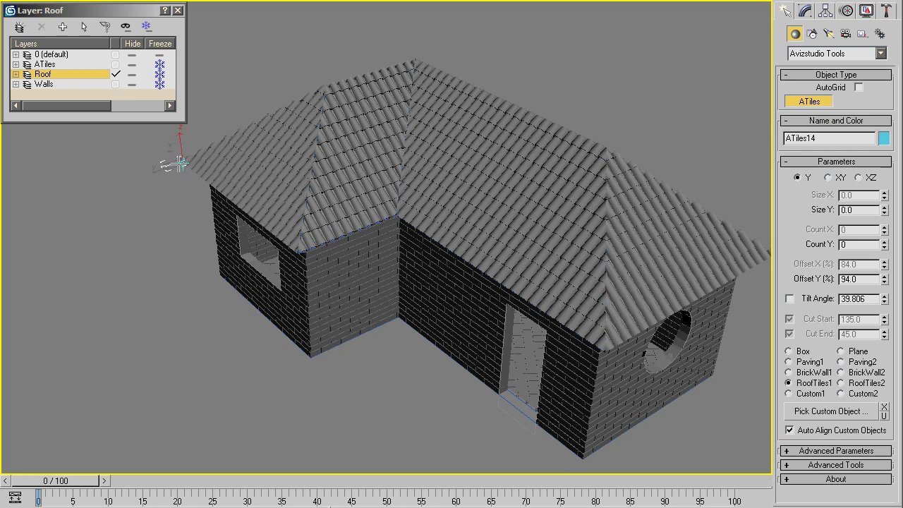
left_click_drag(299, 252, 328, 89)
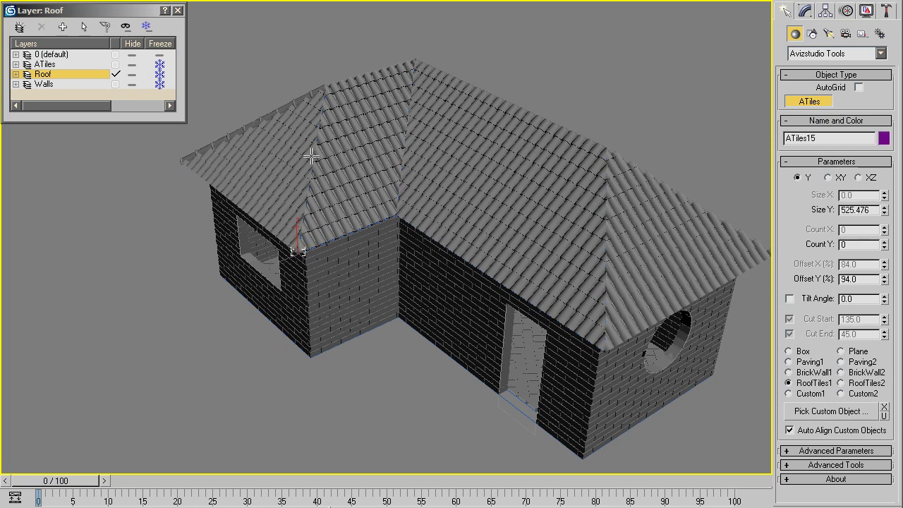
left_click_drag(597, 348, 606, 149)
Lay ridge-cap rows along the rear hip, the main ridge, and the remaining hips
middle_click_drag(696, 236, 637, 264, "alt")
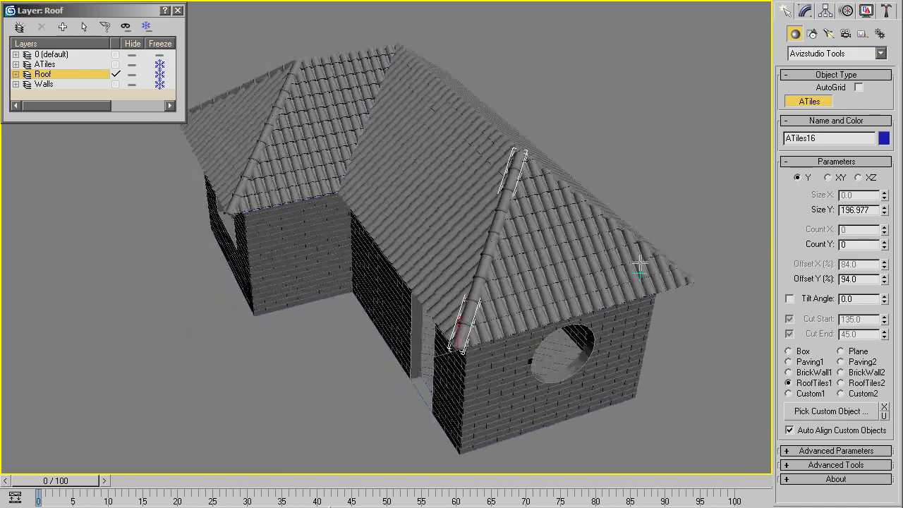
left_click_drag(691, 279, 519, 151)
mouse_move(520, 151)
middle_mouse_down("alt")
mouse_move(462, 191)
mouse_move(324, 240)
middle_mouse_up("alt")
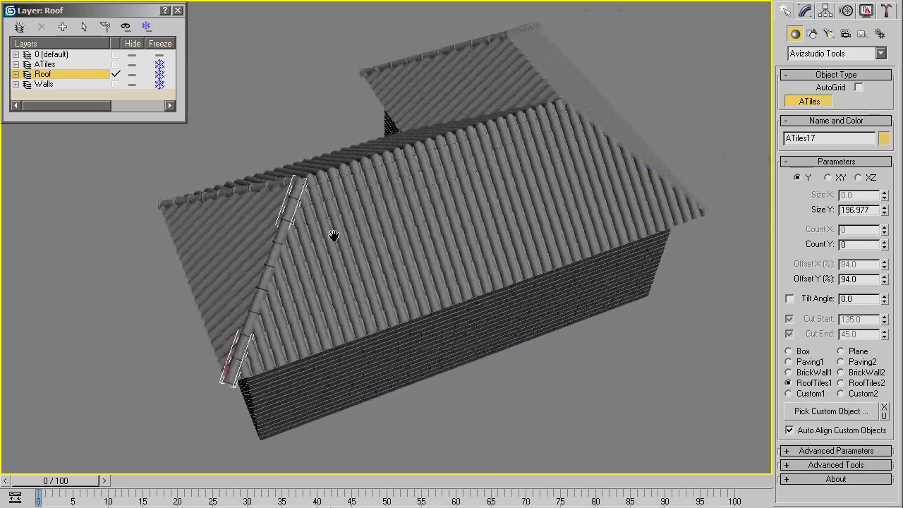
left_click_drag(282, 183, 537, 115)
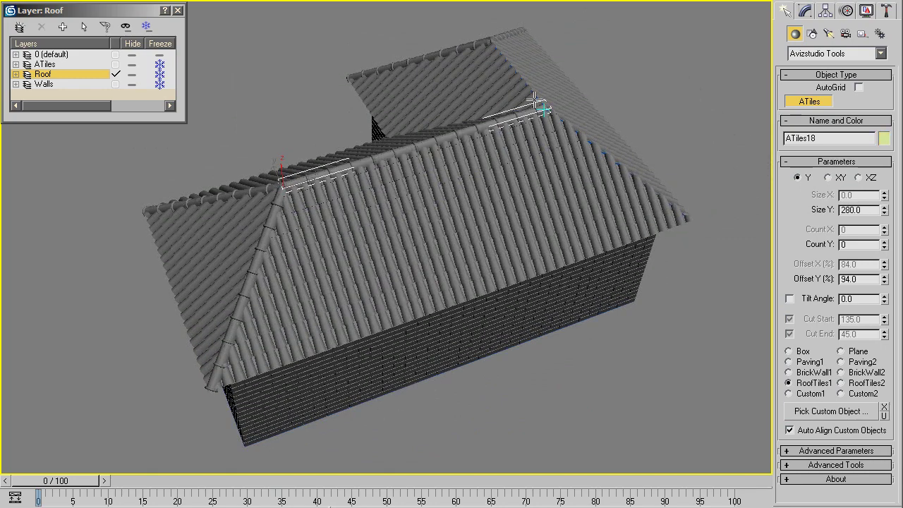
left_click_drag(492, 39, 545, 107)
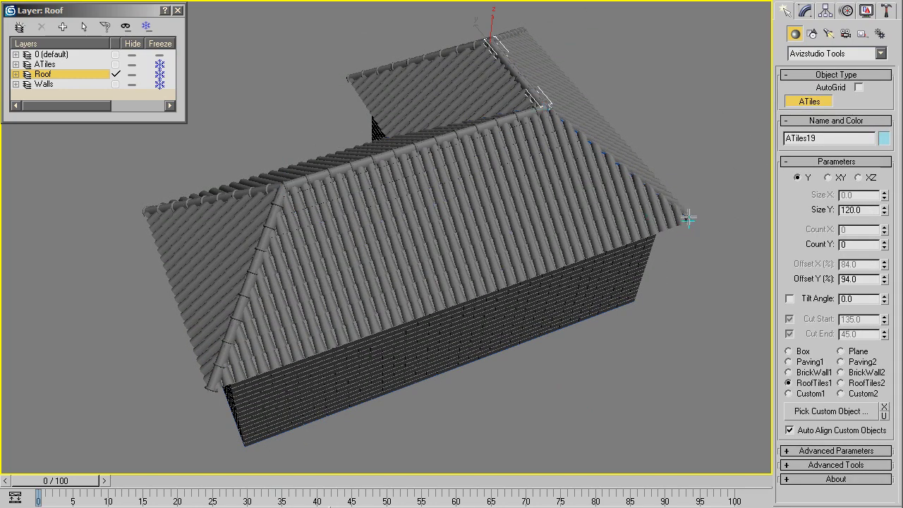
left_click_drag(689, 219, 549, 109)
mouse_move(410, 198)
middle_mouse_down("alt")
mouse_move(508, 177)
mouse_move(580, 272)
mouse_move(475, 193)
mouse_move(494, 183)
mouse_move(454, 234)
mouse_move(468, 262)
middle_mouse_up("alt")
Unfreeze the Roof, Walls and ATiles layers and end tile creation
left_click(159, 75)
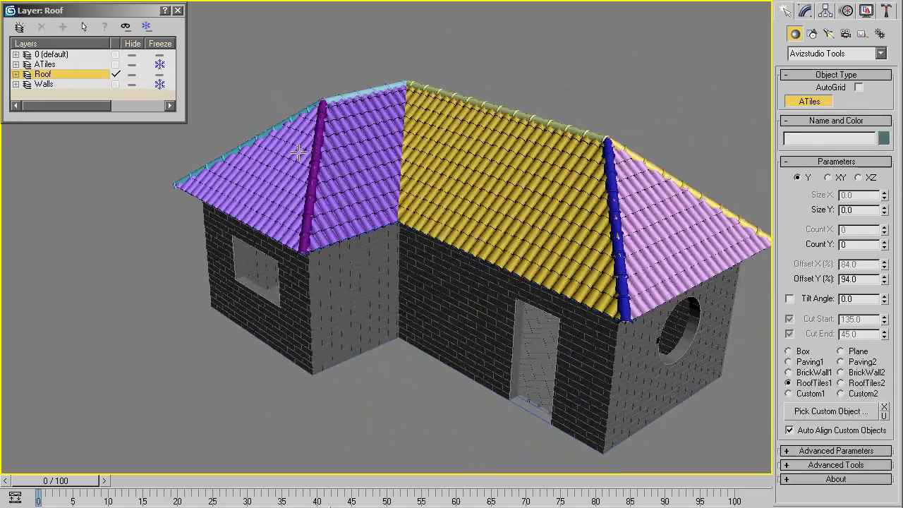
mouse_move(541, 247)
middle_mouse_down("alt")
mouse_move(540, 225)
mouse_move(597, 254)
mouse_move(548, 327)
mouse_move(557, 353)
mouse_move(540, 379)
middle_mouse_up("alt")
left_click(160, 85)
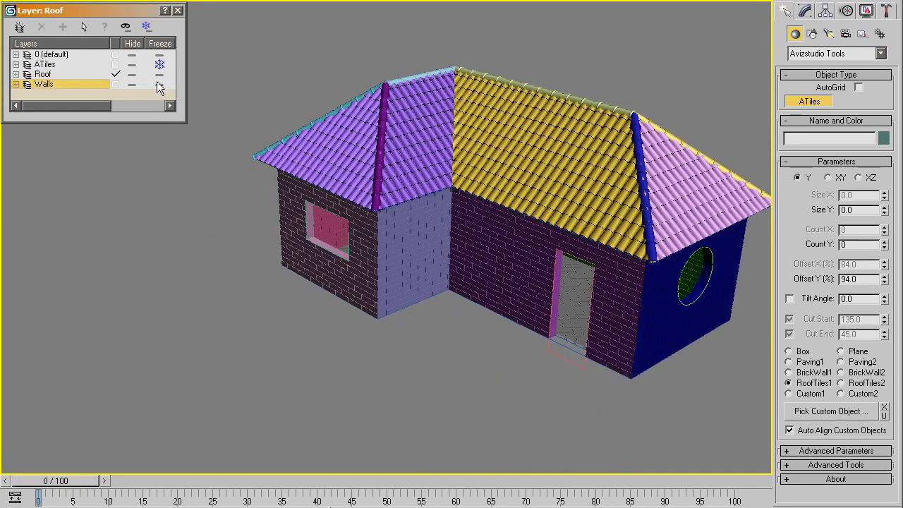
left_click(159, 64)
mouse_move(633, 245)
middle_mouse_down("alt")
mouse_move(631, 369)
mouse_move(629, 320)
mouse_move(636, 320)
middle_mouse_up("alt")
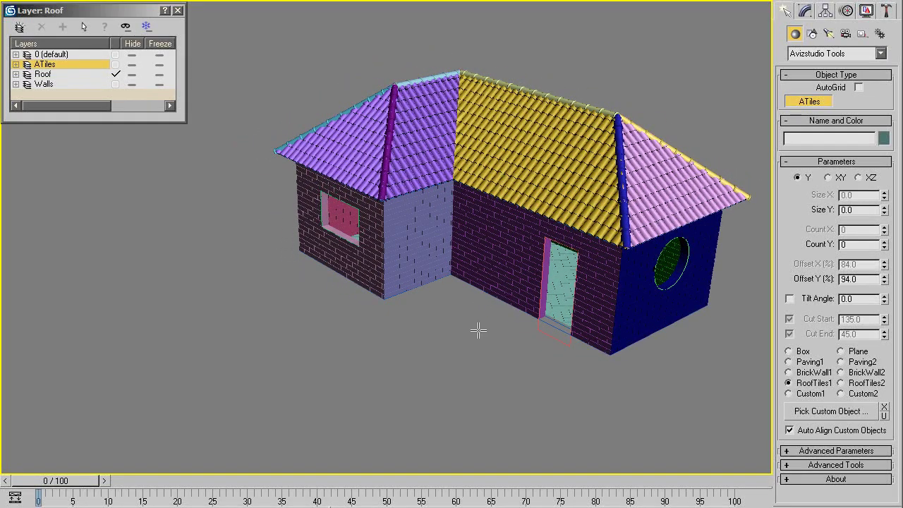
middle_click_drag(478, 330, 474, 323)
right_click(202, 272)
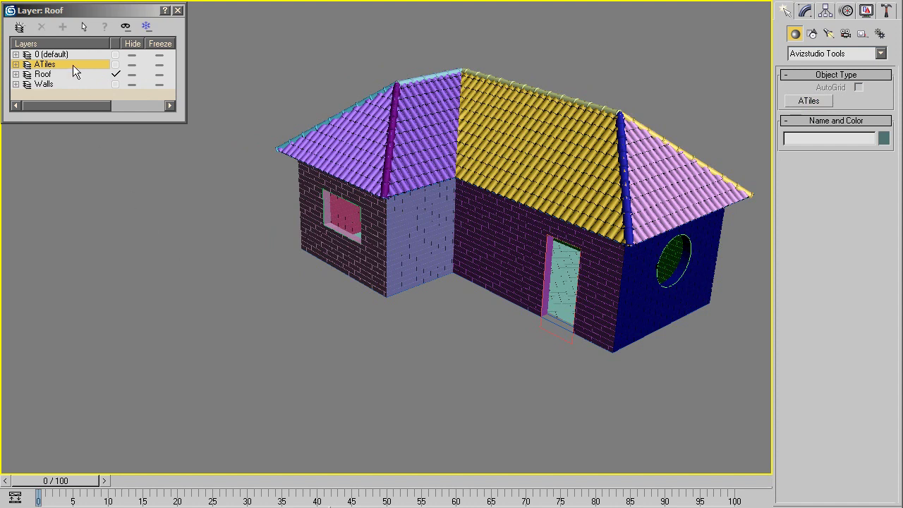
Add a new current layer named Fence and begin an ATiles object
left_click(19, 27)
left_click(57, 75)
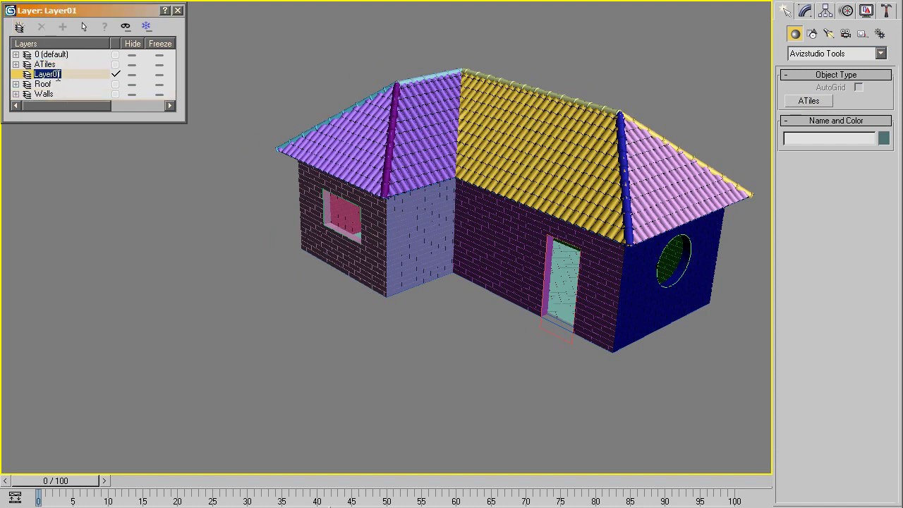
type("Fence")
key("Return")
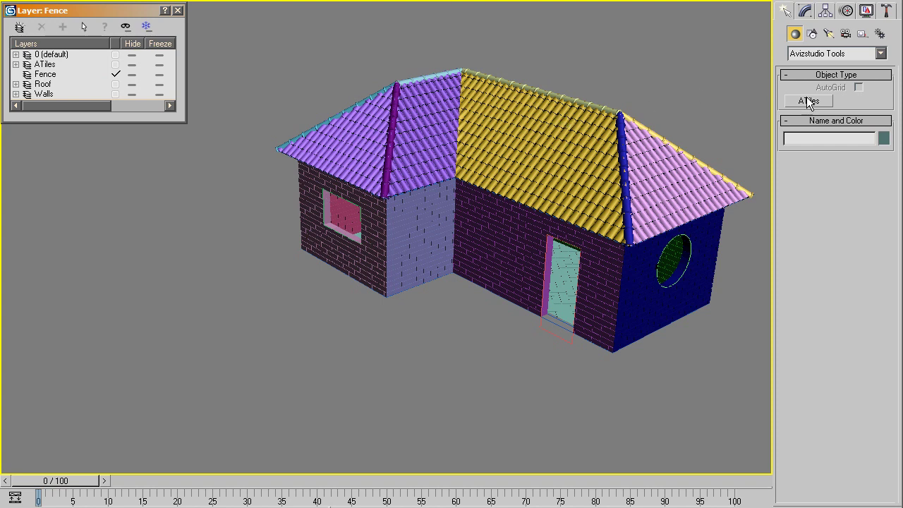
left_click(809, 101)
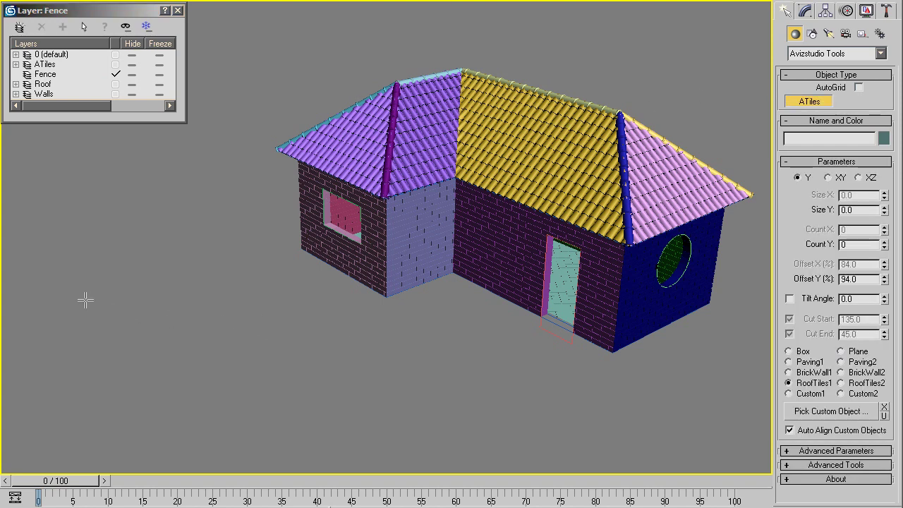
Draw two ATiles strips, ATiles21 and ATiles22, meeting at a fence corner
mouse_move(85, 300)
left_mouse_down()
mouse_move(280, 226)
mouse_move(287, 239)
left_mouse_up()
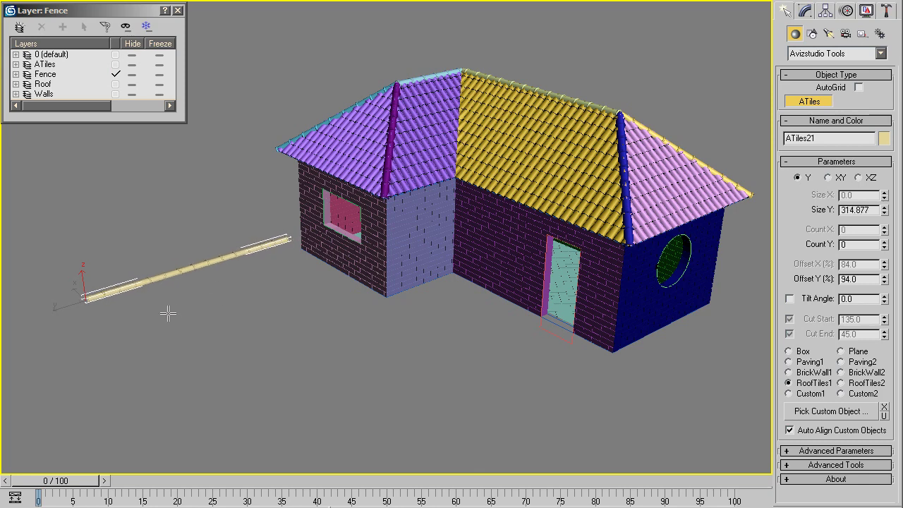
left_click_drag(80, 304, 237, 427)
mouse_move(238, 427)
middle_mouse_down("alt")
mouse_move(286, 351)
mouse_move(287, 332)
middle_mouse_up("alt")
right_click(287, 332)
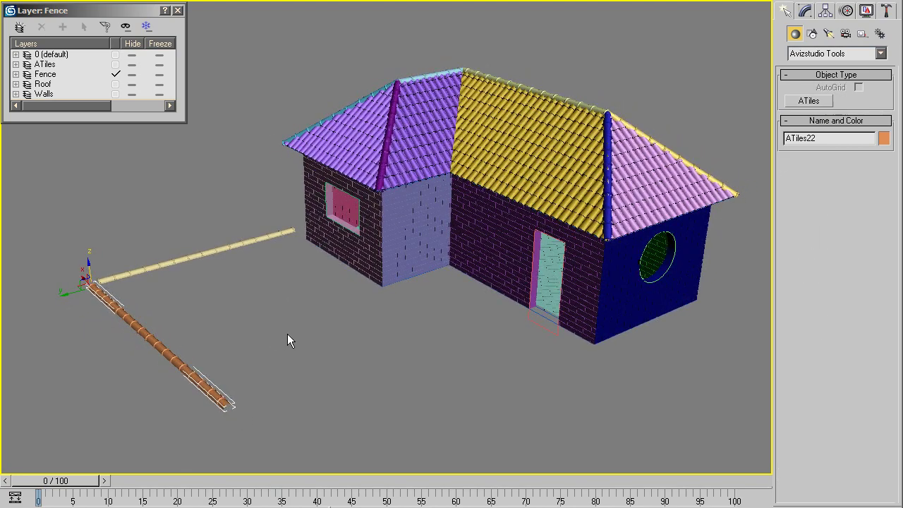
Unhide all objects so the teal post and planks reappear
right_click(288, 332)
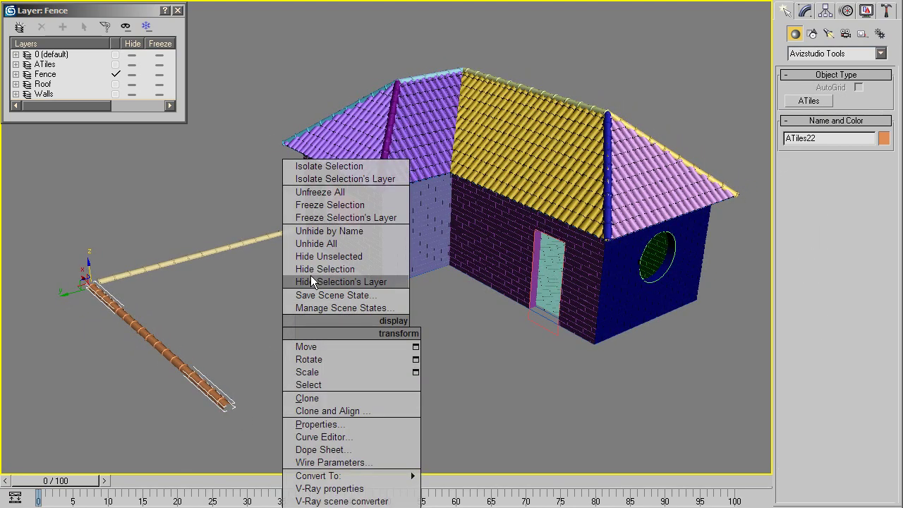
left_click(317, 243)
mouse_move(317, 242)
middle_mouse_down("alt")
mouse_move(307, 276)
mouse_move(318, 276)
mouse_move(320, 342)
middle_mouse_up("alt")
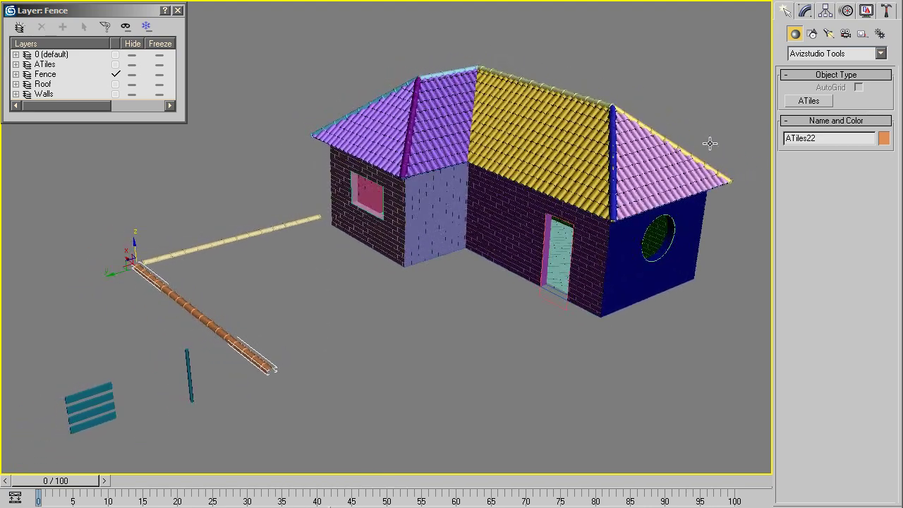
In the ATiles ToolBox, tile both fence strips with the teal post as Custom1, Offset Y 1600
left_click(805, 16)
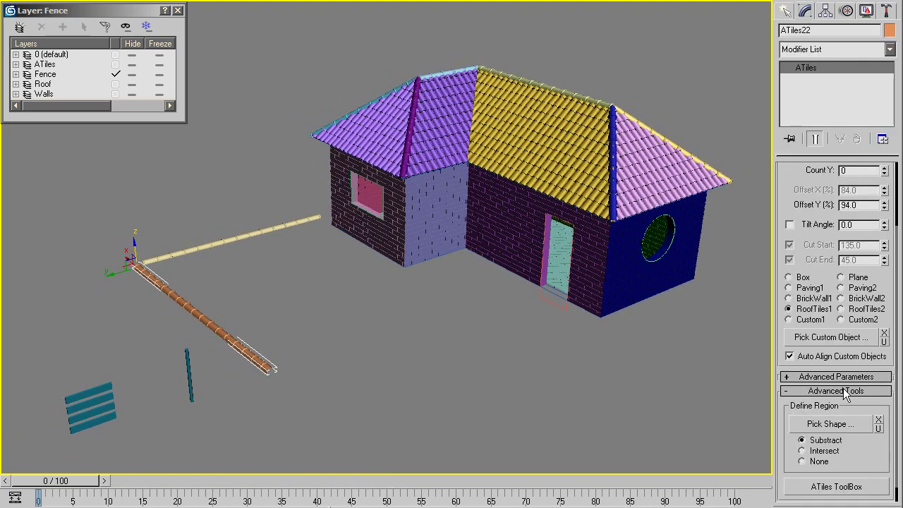
left_click(829, 488)
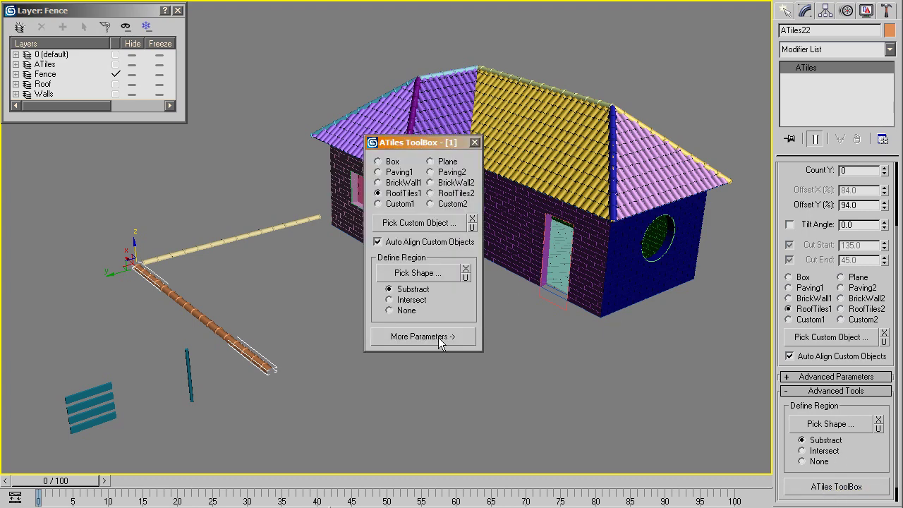
left_click(440, 338)
mouse_move(445, 144)
left_mouse_down()
mouse_move(462, 125)
mouse_move(454, 96)
left_mouse_up()
left_click_drag(118, 201, 202, 295)
left_click(420, 172)
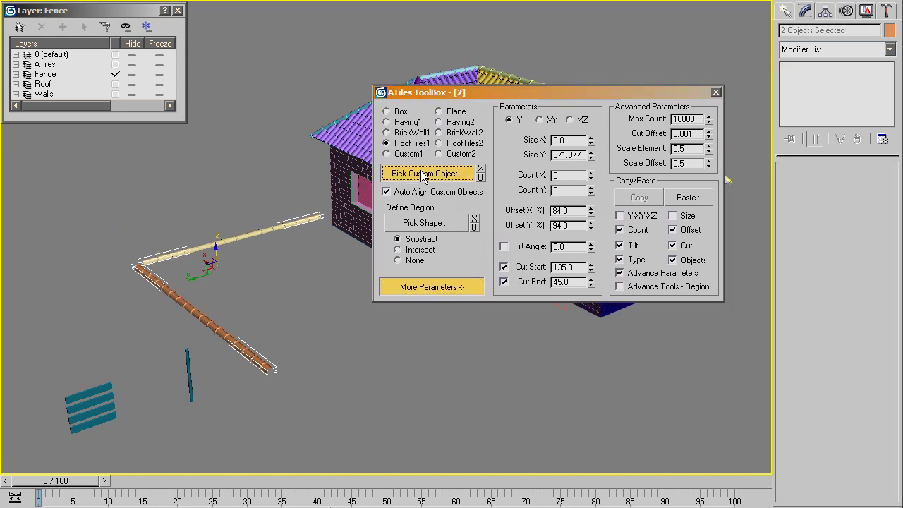
left_click(187, 366)
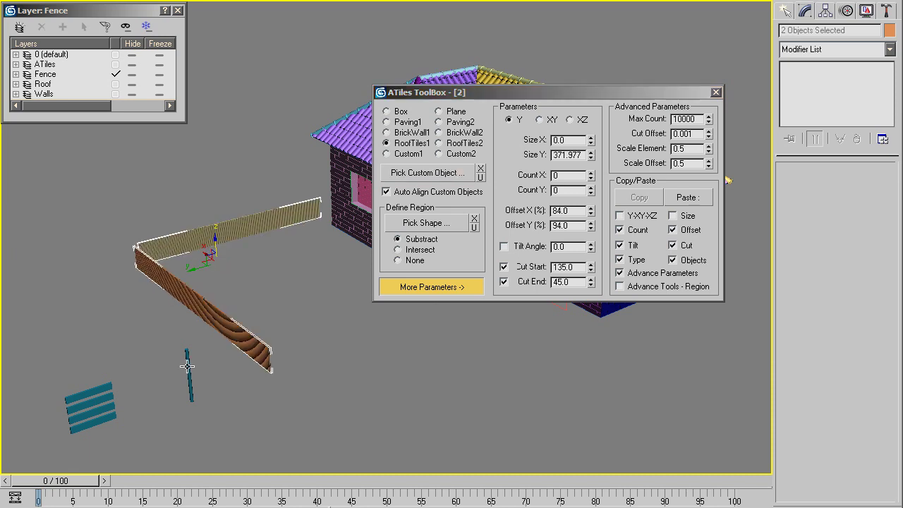
left_click_drag(572, 226, 522, 224)
type("1600")
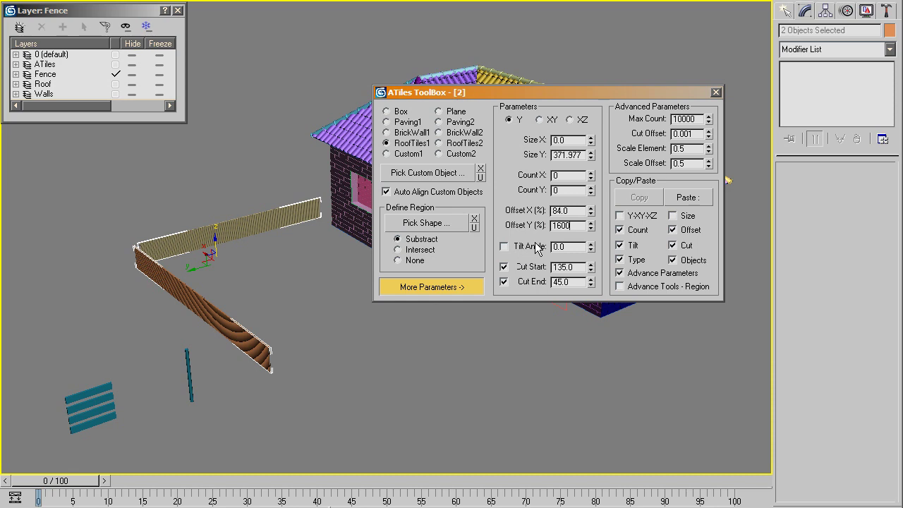
key("Return")
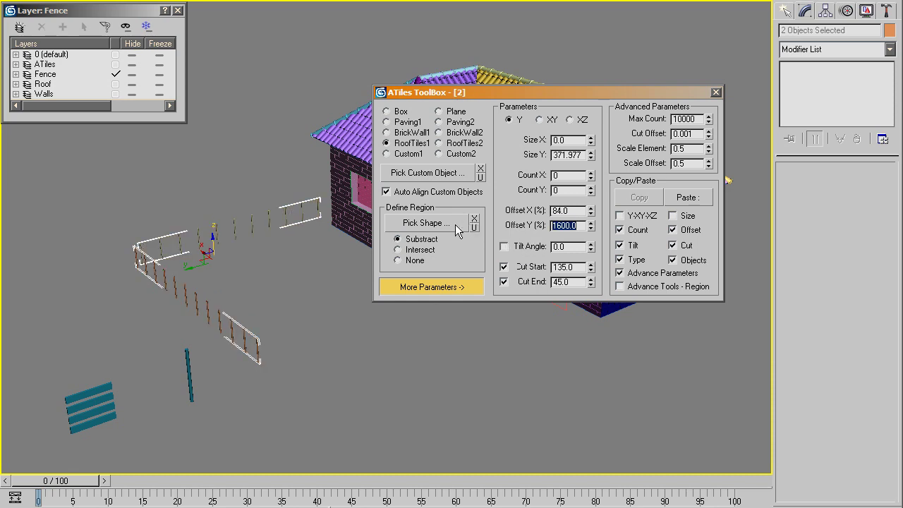
middle_click_drag(301, 252, 293, 249)
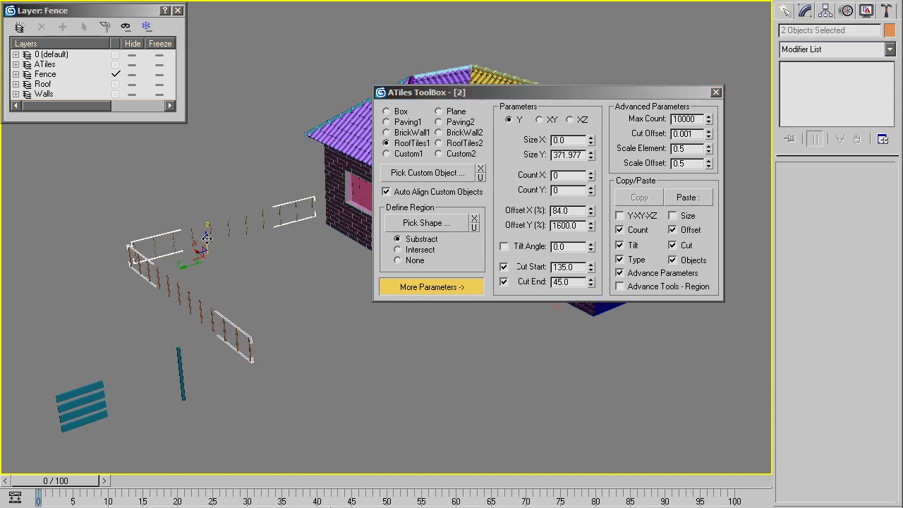
Copy the strips and tile the copies with the wooden planks as Custom2, Offset Y 100
key("ctrl+v")
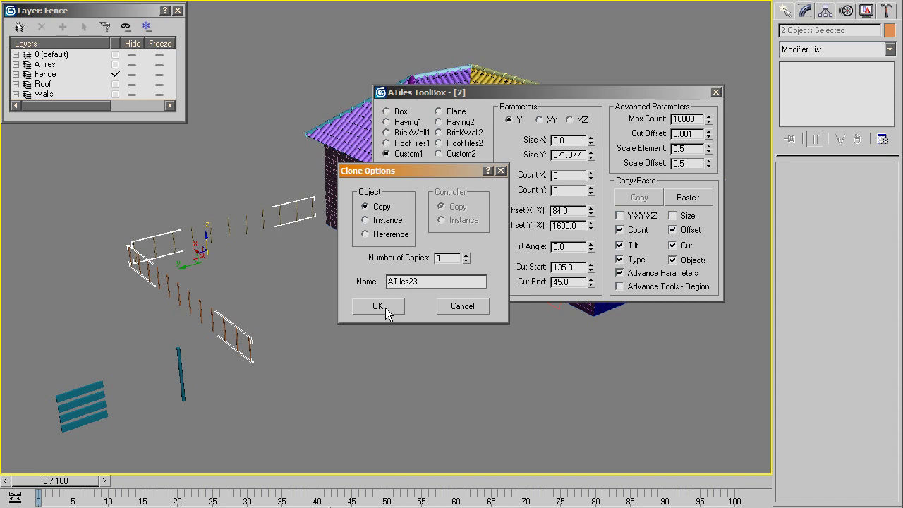
left_click(386, 308)
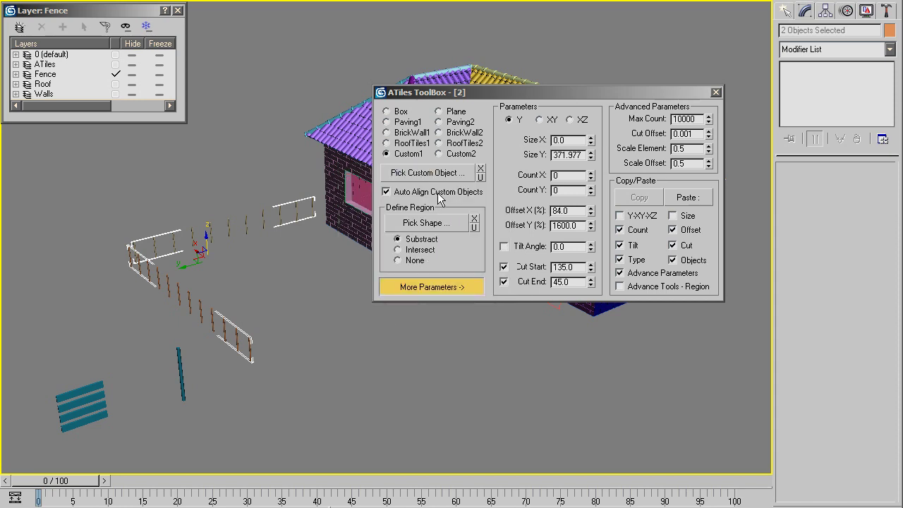
left_click(456, 153)
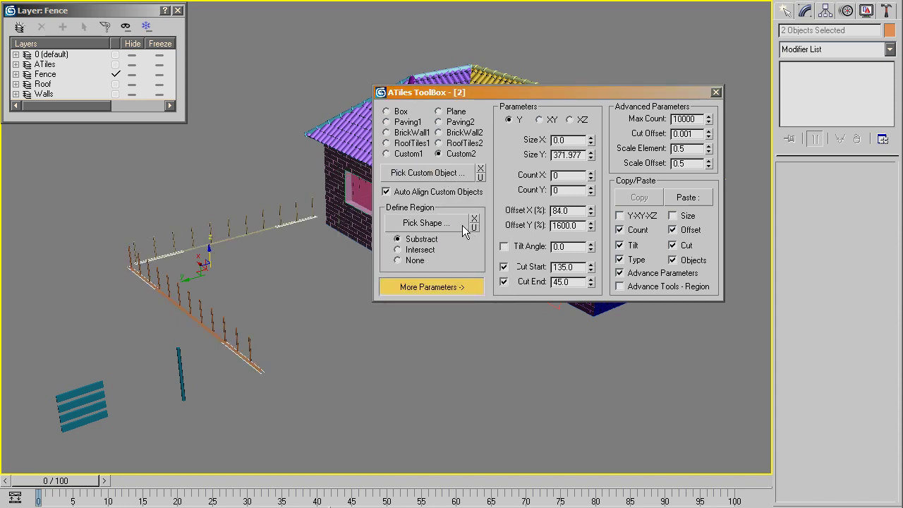
left_click(424, 174)
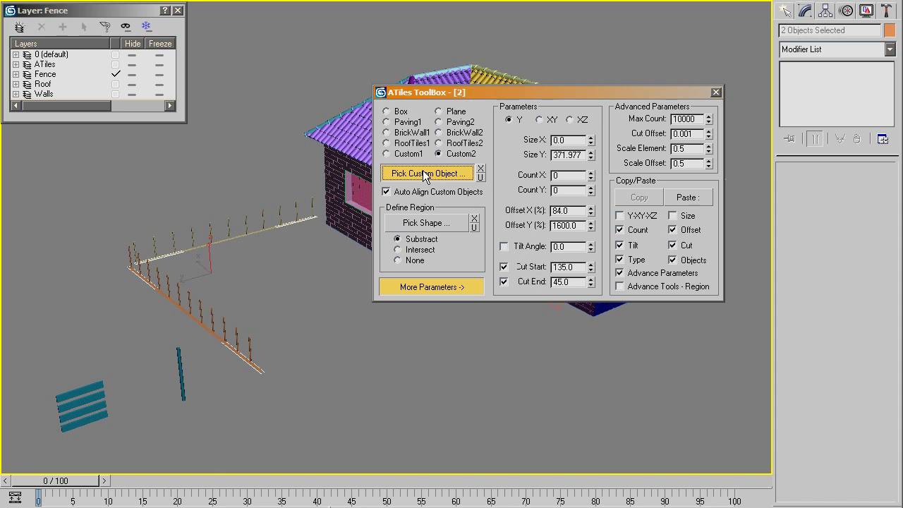
left_click(93, 396)
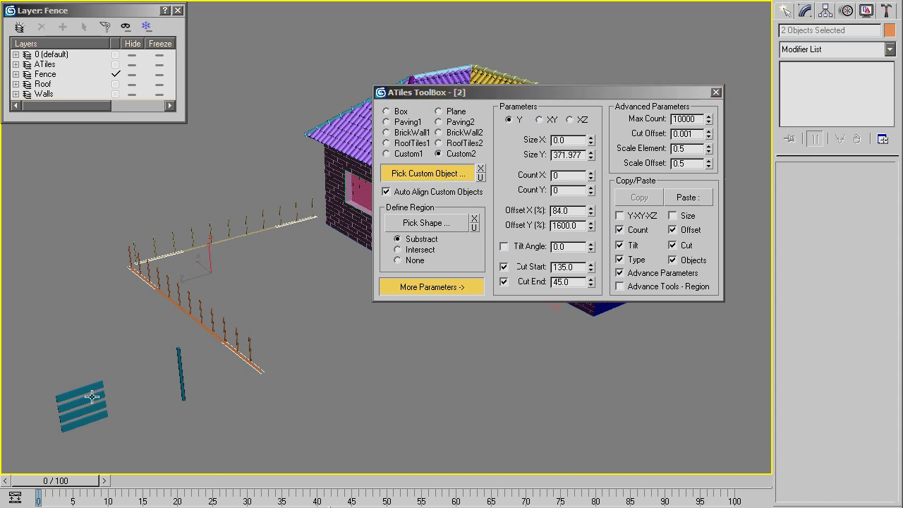
left_click(412, 192)
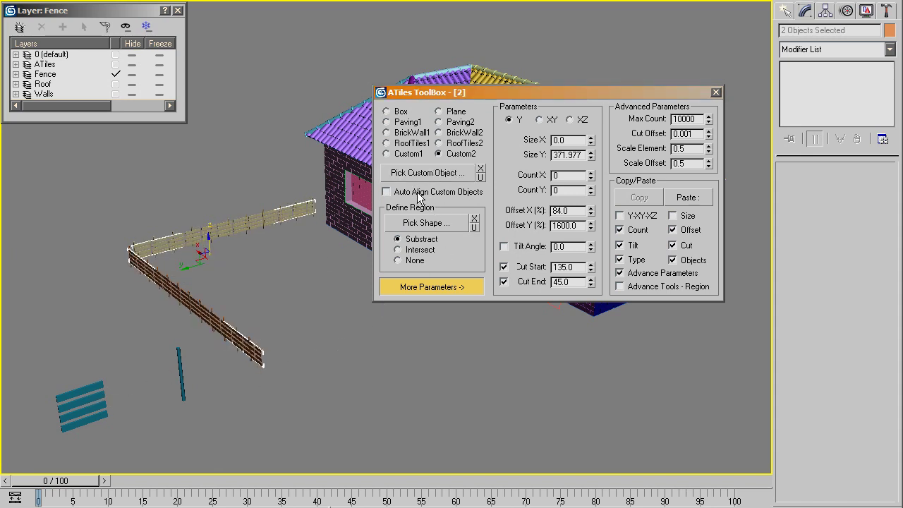
double_click(571, 225)
type("100")
key("Return")
mouse_move(274, 248)
middle_mouse_down("alt")
mouse_move(282, 147)
mouse_move(282, 160)
middle_mouse_up("alt")
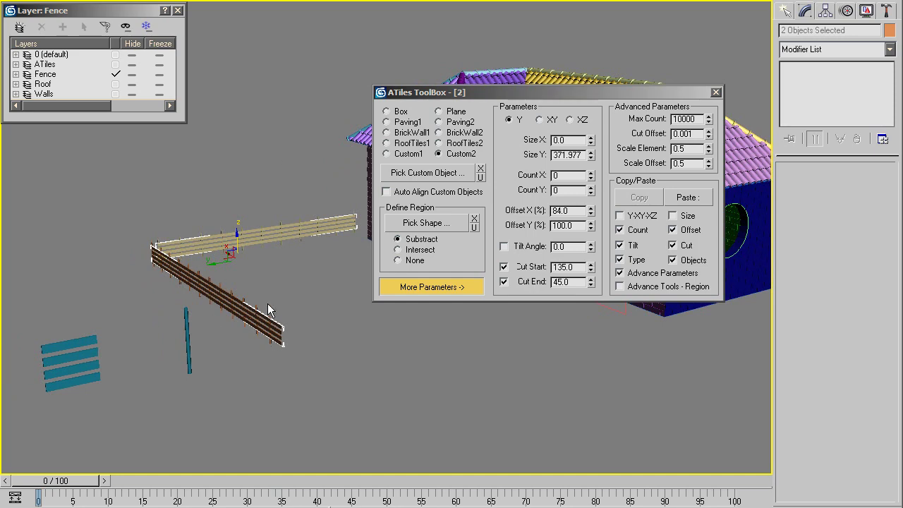
Select the post strips and apply Scale Element 1.0 and Scale Offset 1.0
left_click(221, 295, "ctrl")
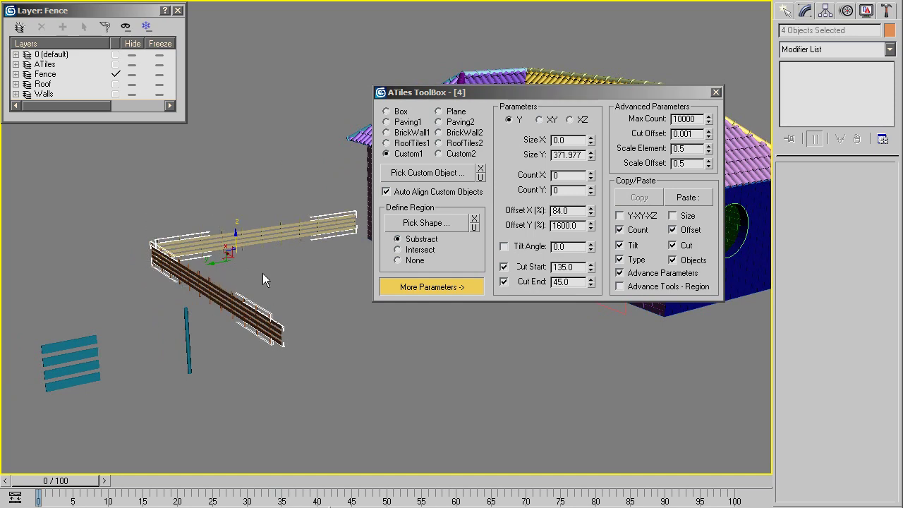
middle_click_drag(263, 273, 322, 258, "alt")
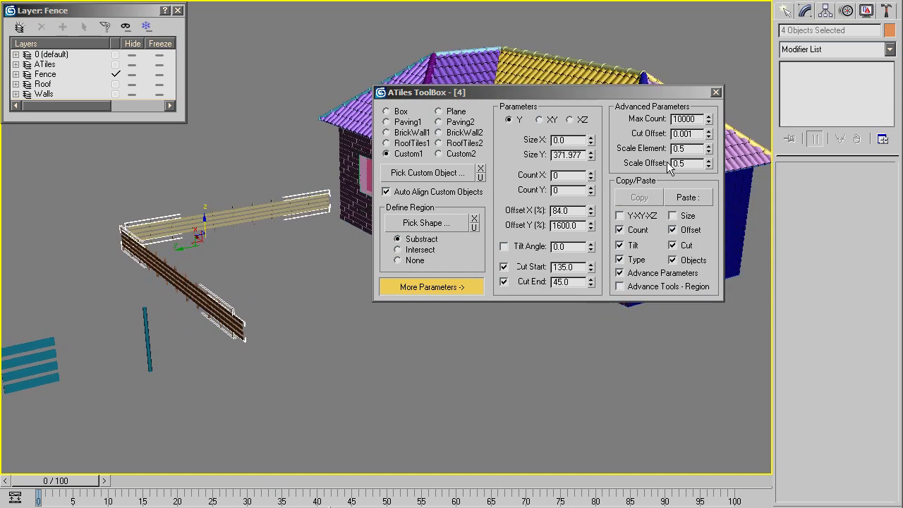
double_click(687, 149)
type("1")
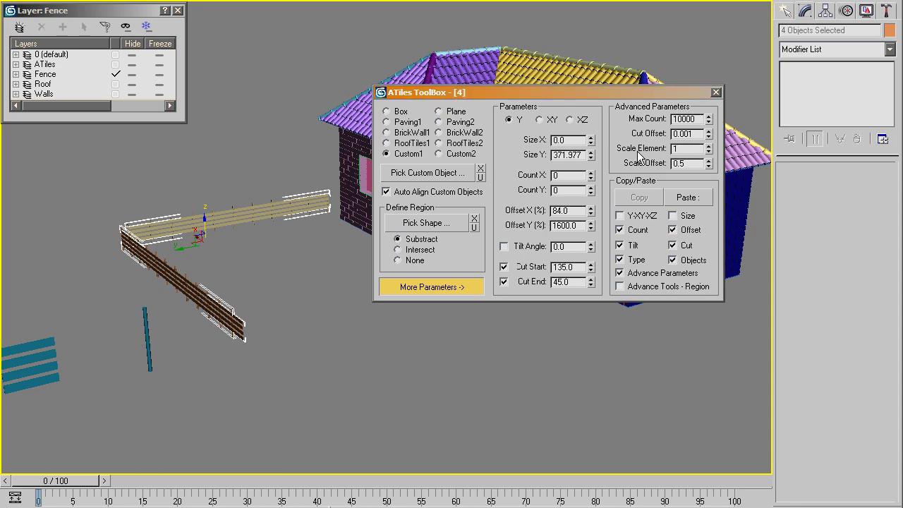
key("Return")
double_click(673, 163)
type("1")
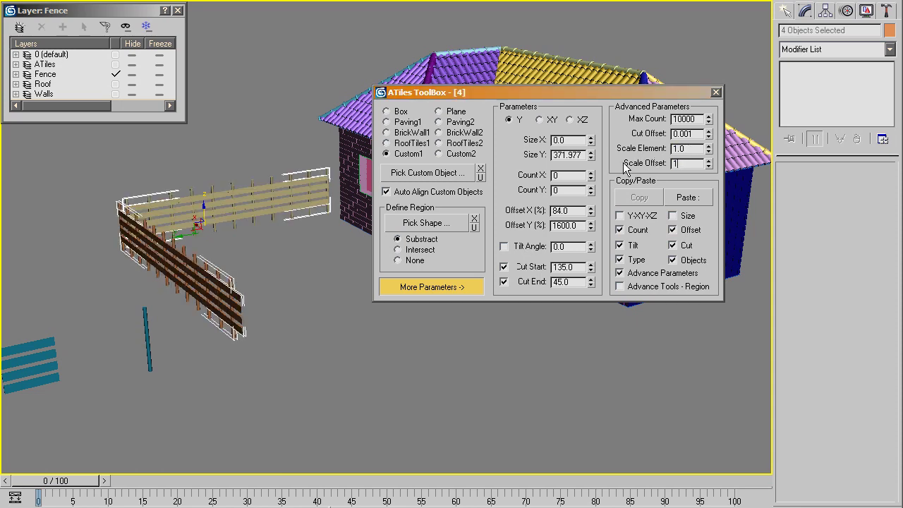
key("Return")
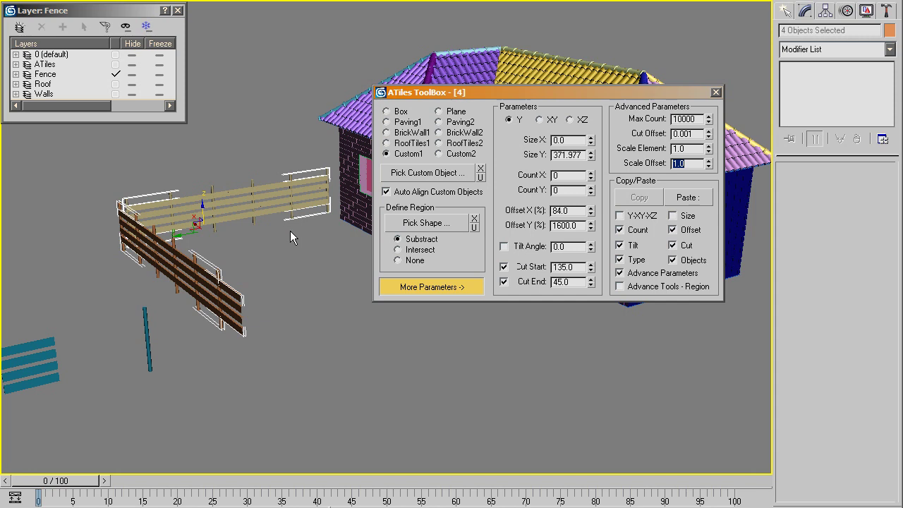
Raise the upper fence run's Count Y by two steps
left_click(290, 229)
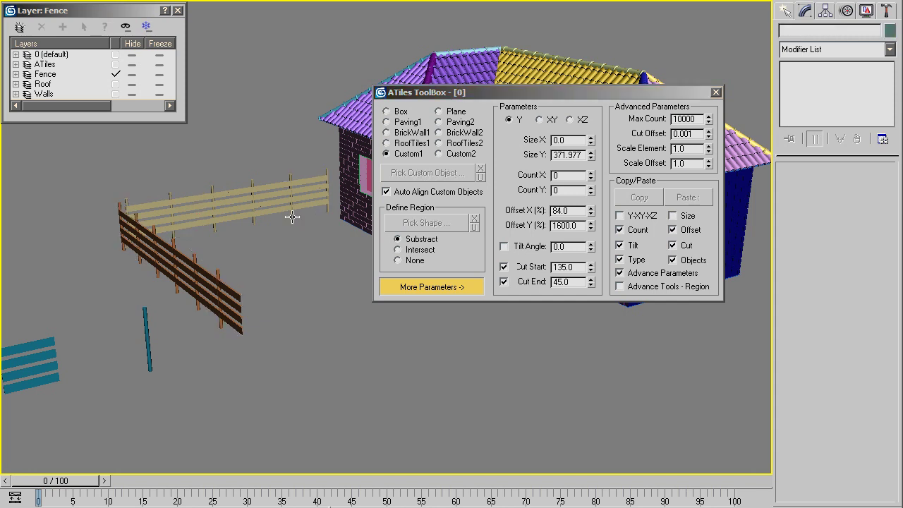
left_click(292, 217)
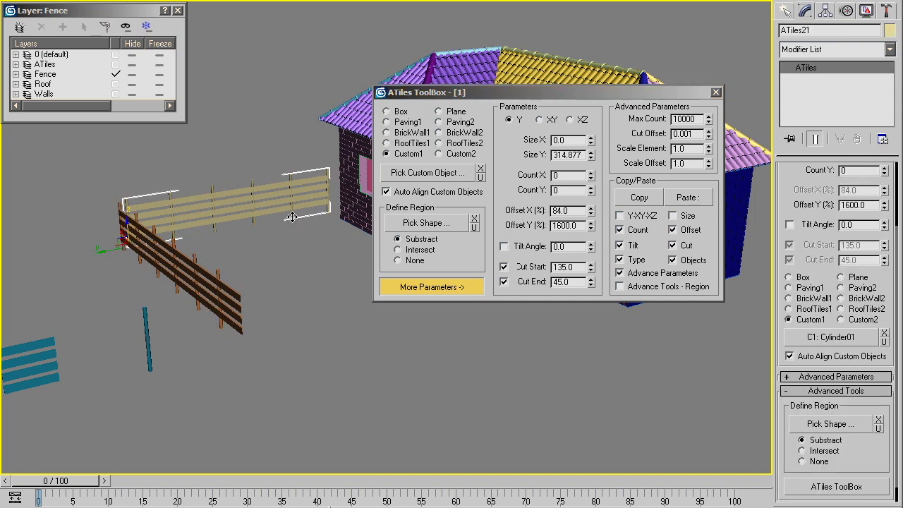
left_click(592, 187)
left_click(592, 187)
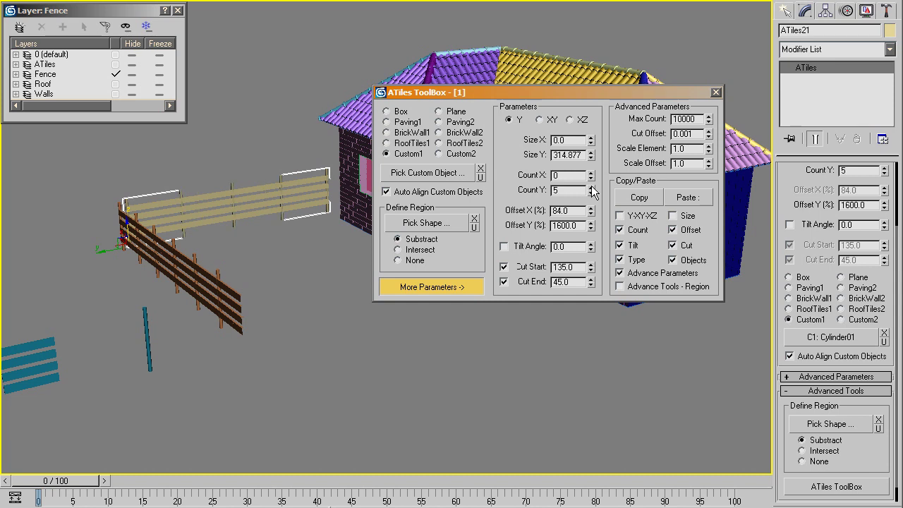
Raise the lower fence section's Count Y to 5
left_click(221, 326)
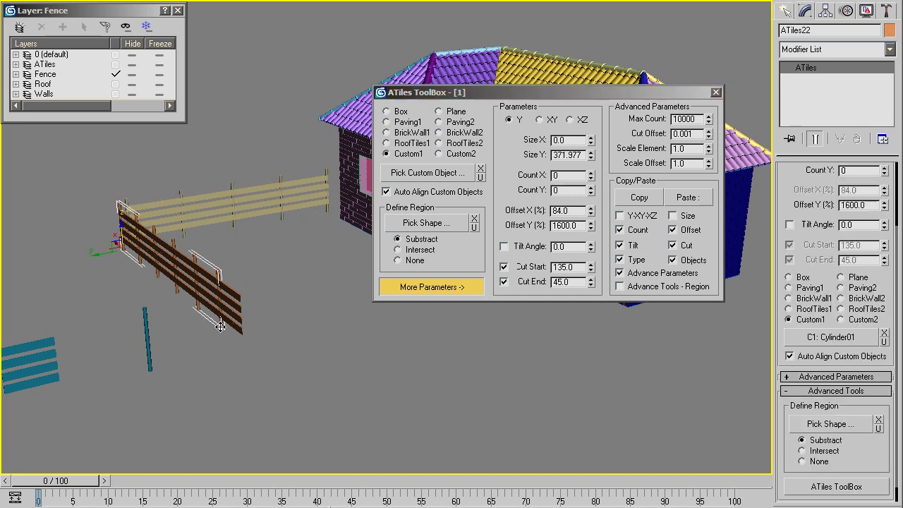
left_click(592, 187)
left_click(592, 187)
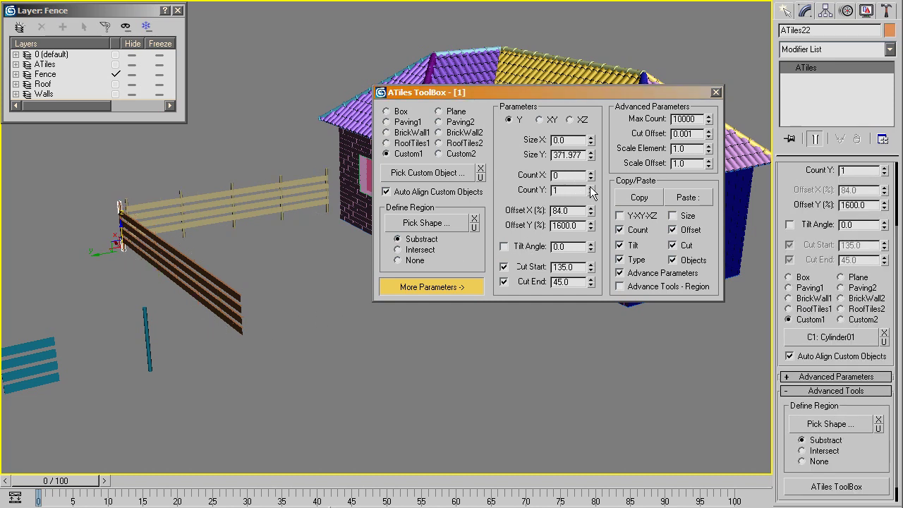
left_click(592, 187)
left_click(591, 187)
left_click(592, 187)
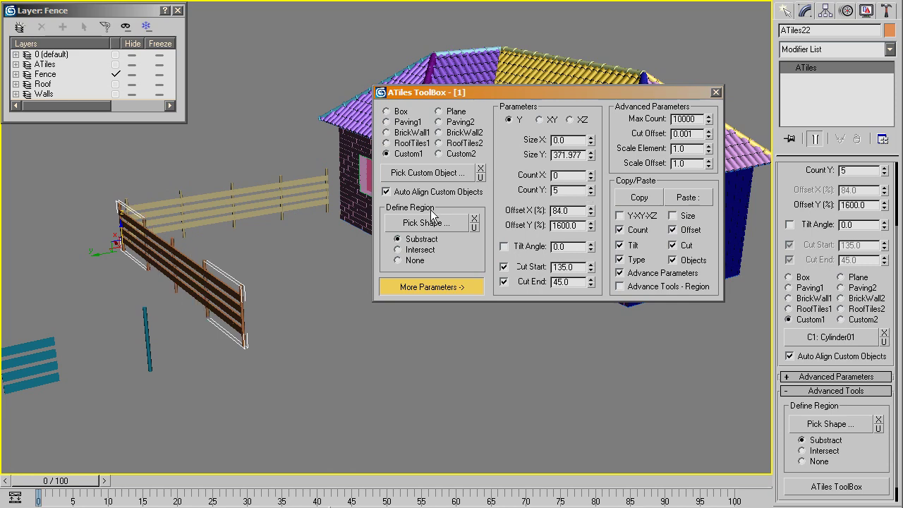
mouse_move(262, 196)
middle_mouse_down()
mouse_move(268, 238)
mouse_move(296, 275)
mouse_move(320, 281)
middle_mouse_up()
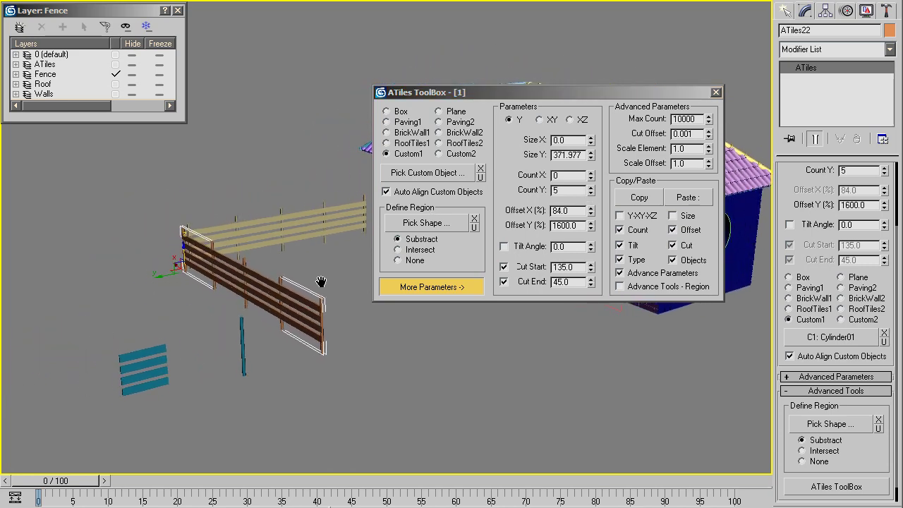
Shorten the teal fence post to a height of 60.2
left_click(229, 356)
key("f")
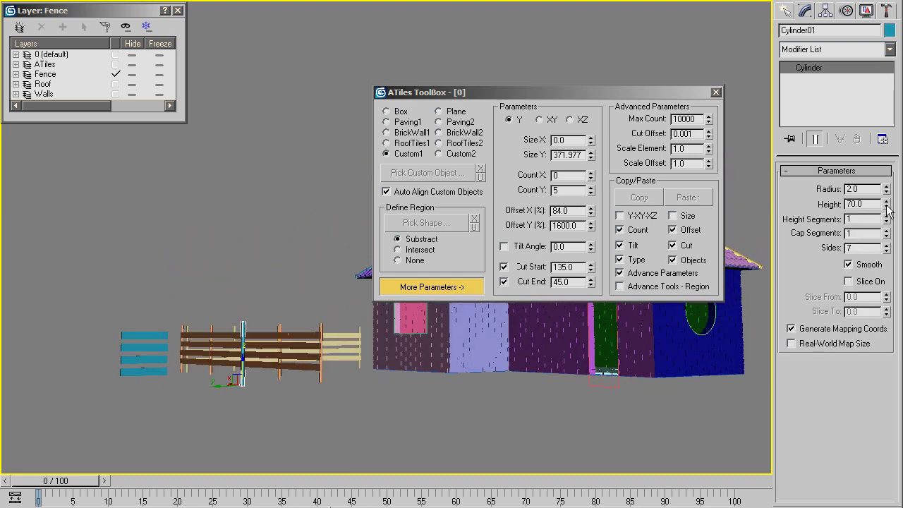
left_click_drag(887, 210, 881, 213)
middle_click_drag(171, 364, 170, 411, "alt")
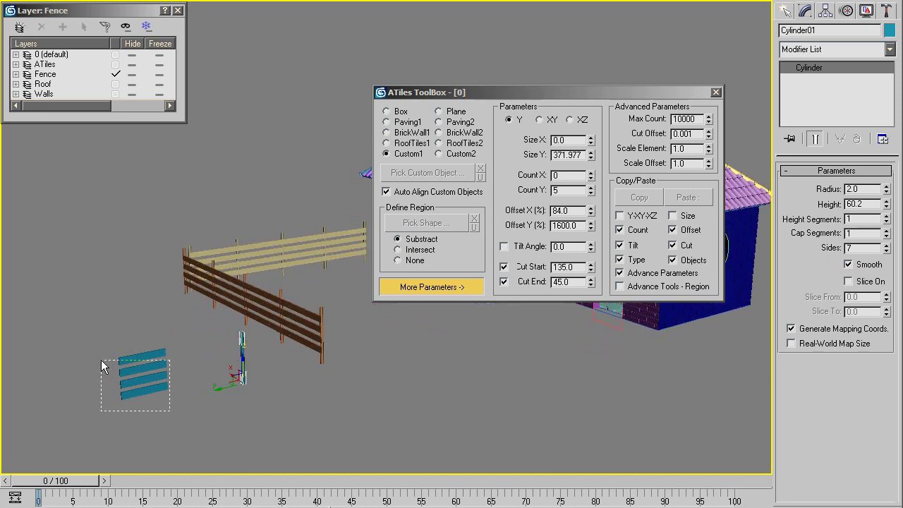
Add Edit Poly to Box01 and connect its long rail edges with a middle cut
left_click_drag(170, 412, 100, 360)
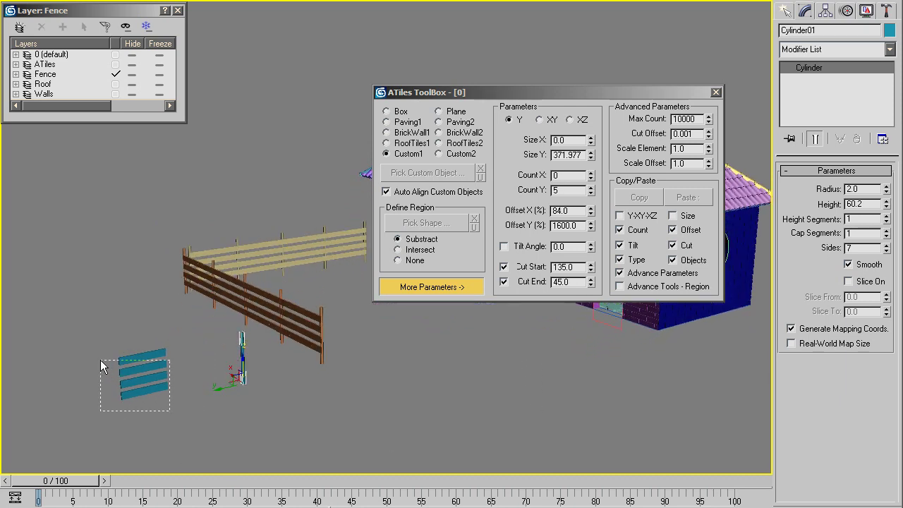
left_click(848, 49)
left_click(835, 98)
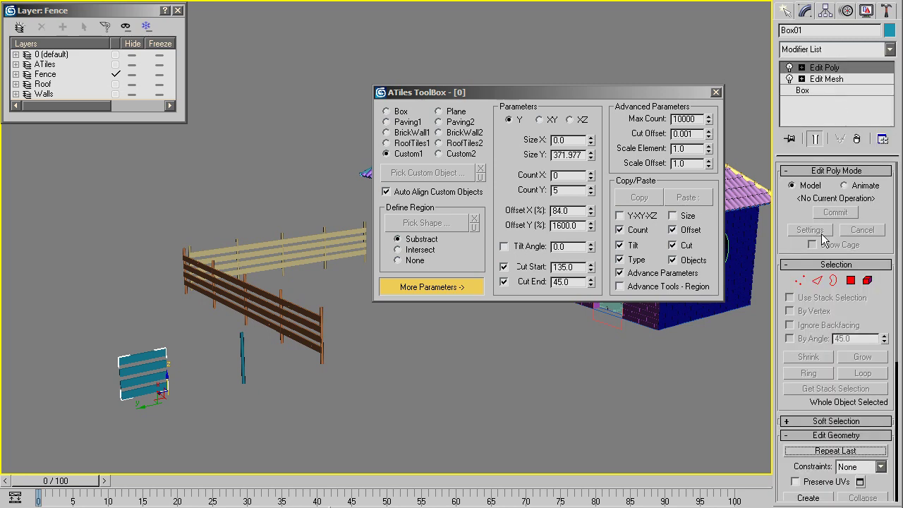
left_click(816, 280)
mouse_move(253, 370)
middle_mouse_down("alt")
mouse_move(240, 379)
mouse_move(228, 369)
mouse_move(261, 318)
mouse_move(258, 327)
middle_mouse_up("alt")
key("F3")
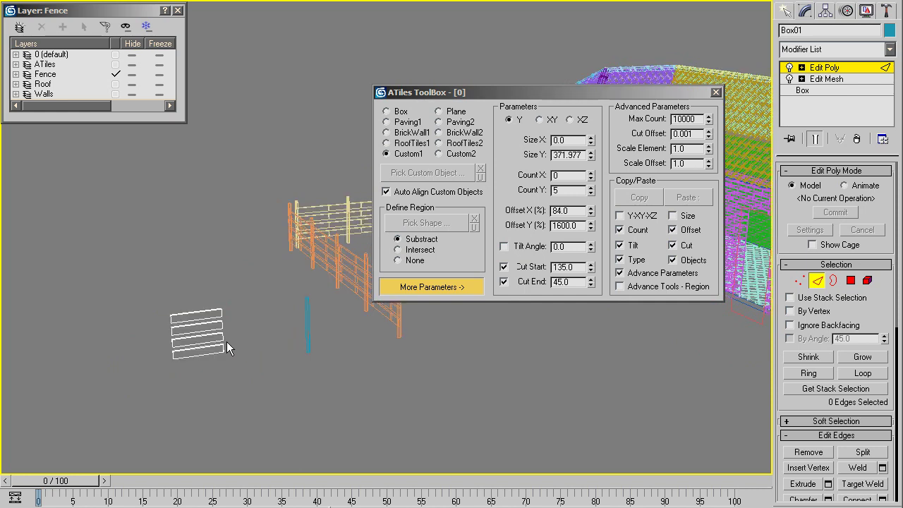
left_click_drag(209, 375, 211, 296)
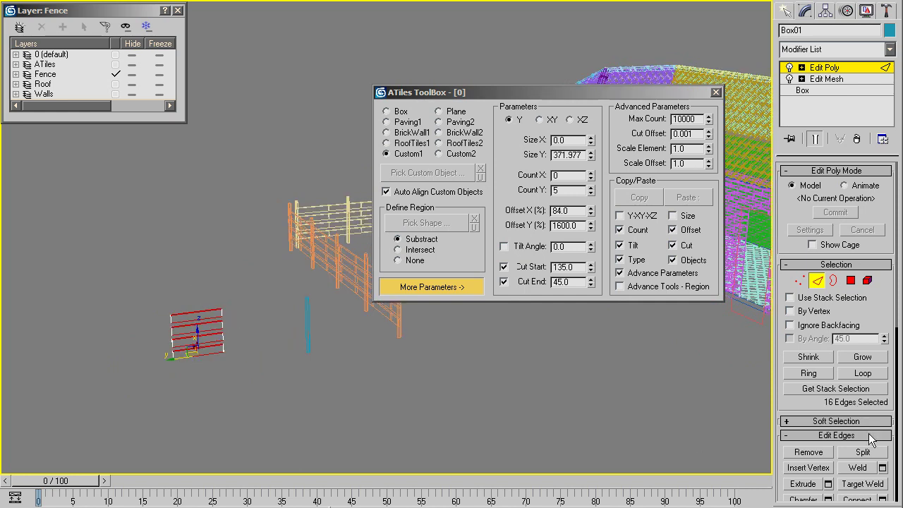
left_click_drag(788, 406, 805, 216)
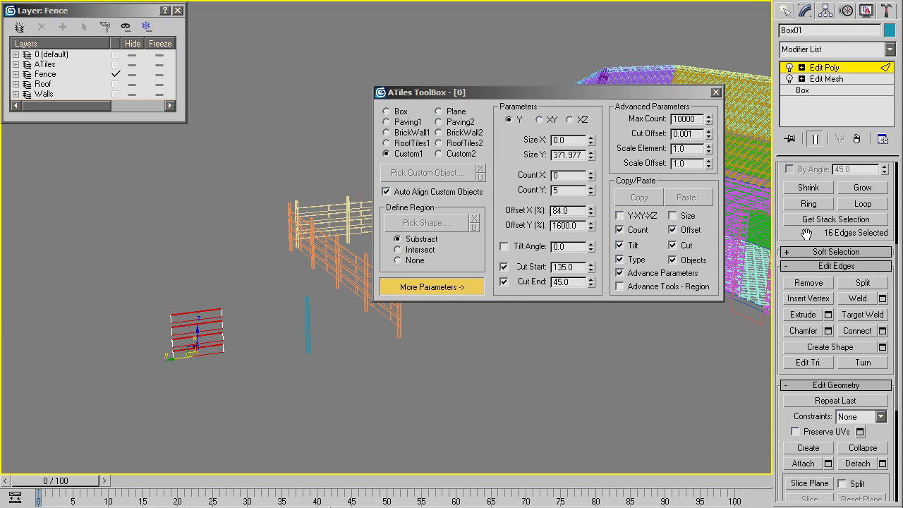
left_click_drag(806, 216, 805, 244)
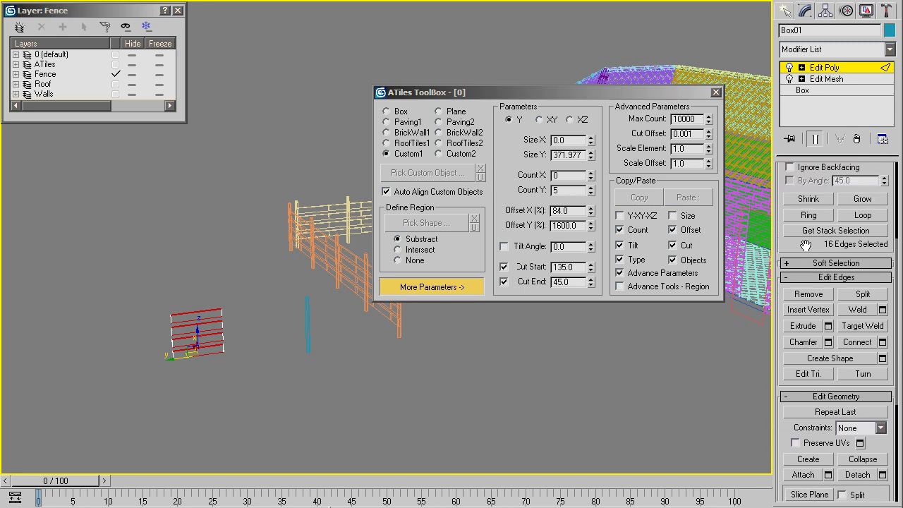
left_click(855, 341)
Move a group of plank vertices to bend the boards into a wavy shape
scroll(385, 339, "up", 2)
scroll(385, 341, "up", 2)
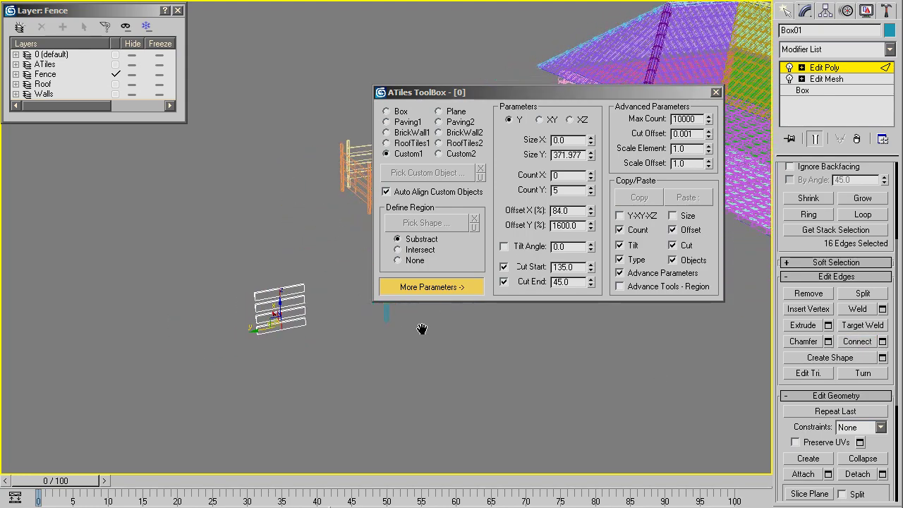
scroll(339, 345, "up", 3)
middle_click_drag(334, 343, 357, 322, "alt")
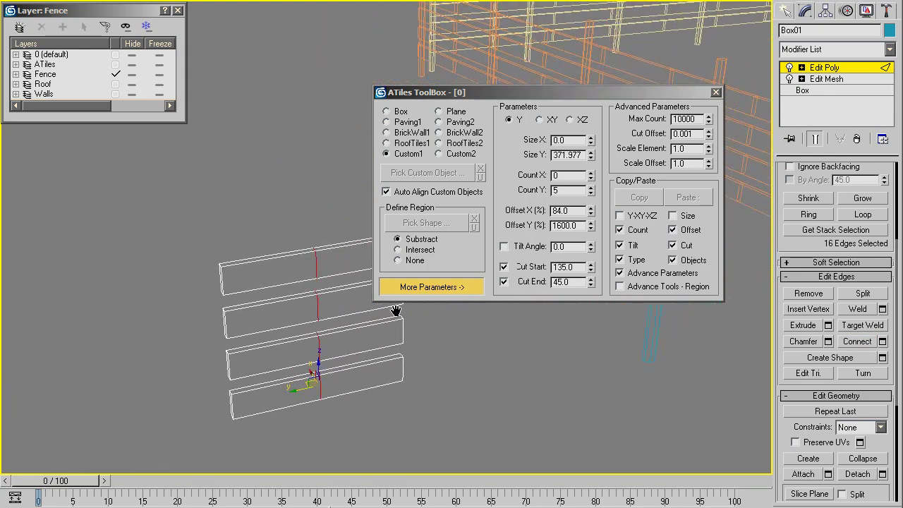
key("1")
mouse_move(316, 366)
left_mouse_down()
mouse_move(287, 293)
mouse_move(308, 311)
left_mouse_up()
mouse_move(343, 322)
middle_mouse_down()
mouse_move(304, 316)
mouse_move(282, 499)
middle_mouse_up()
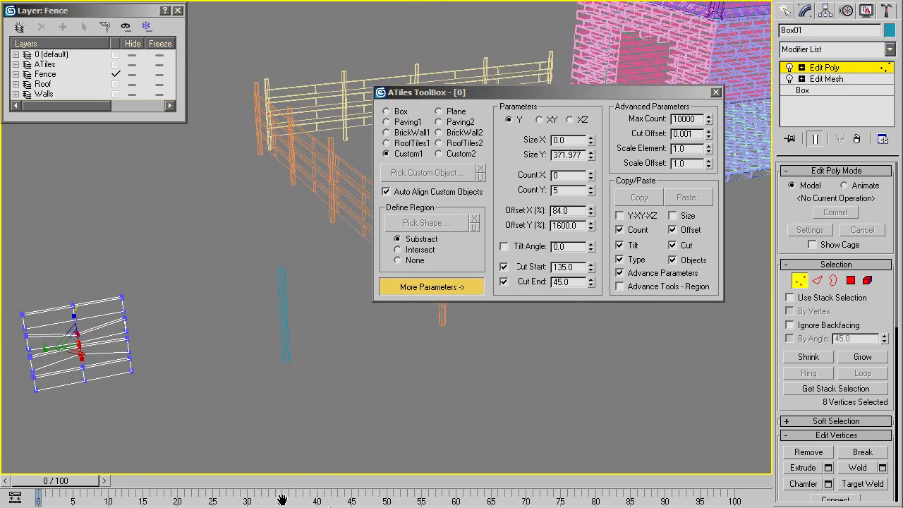
Select all four fence sections and update them with the bent planks
left_click(825, 67)
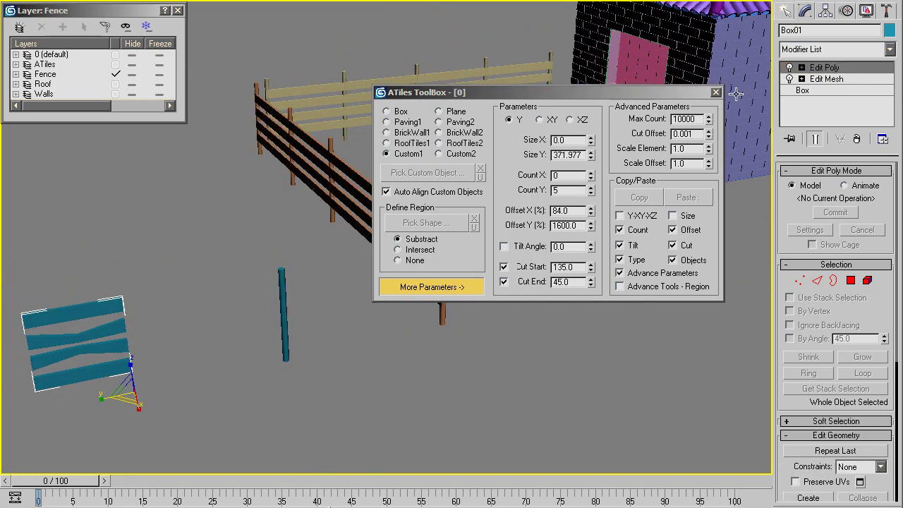
left_click_drag(667, 95, 697, 147)
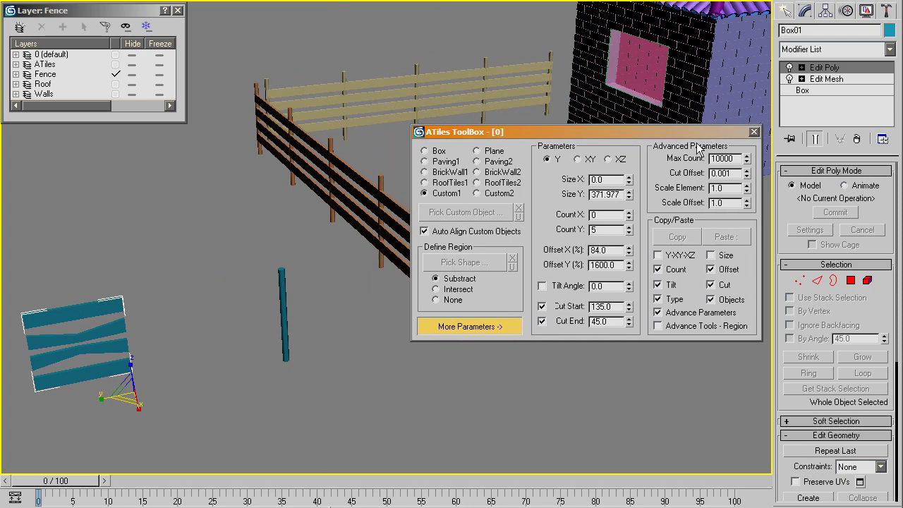
left_click(246, 212)
mouse_move(246, 211)
middle_mouse_down("alt")
mouse_move(359, 173)
mouse_move(359, 251)
mouse_move(285, 255)
middle_mouse_up("alt")
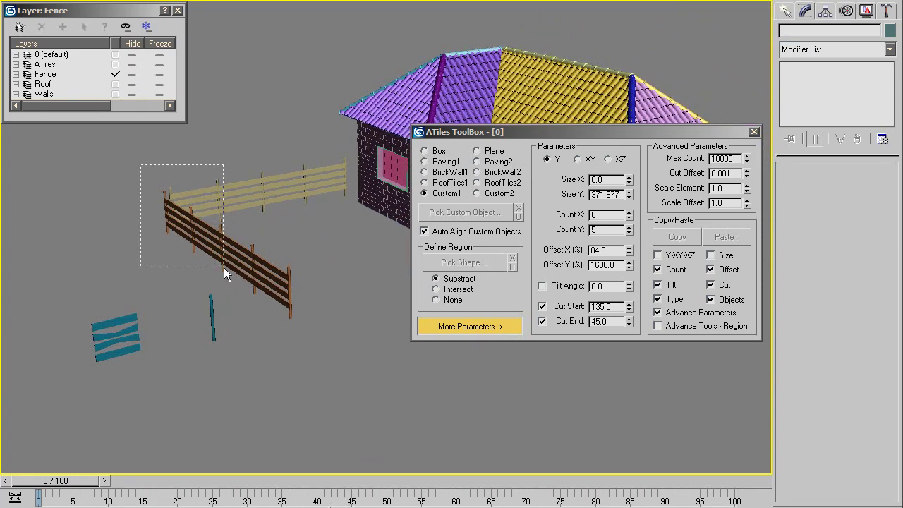
left_click_drag(223, 267, 224, 268)
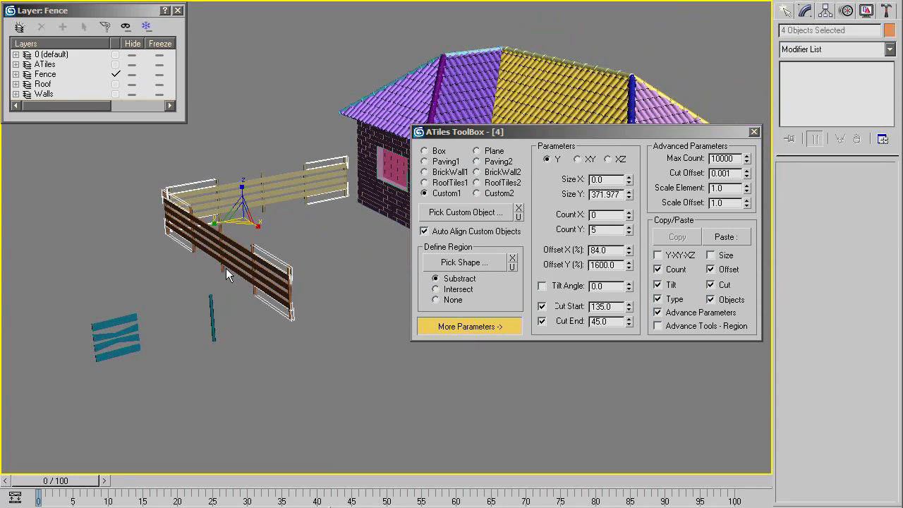
left_click(518, 219)
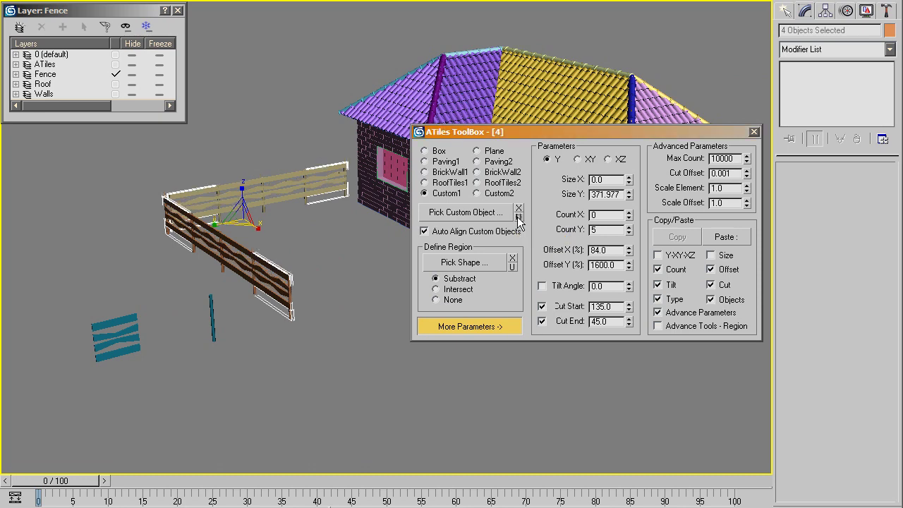
Close the ATiles ToolBox and frame the whole house
middle_click_drag(303, 231, 291, 242)
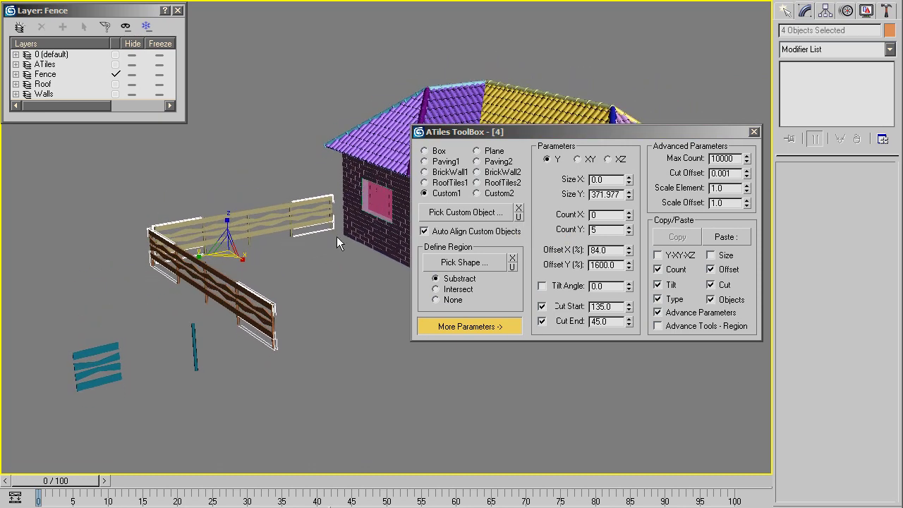
left_click(754, 132)
middle_click_drag(660, 198, 633, 219)
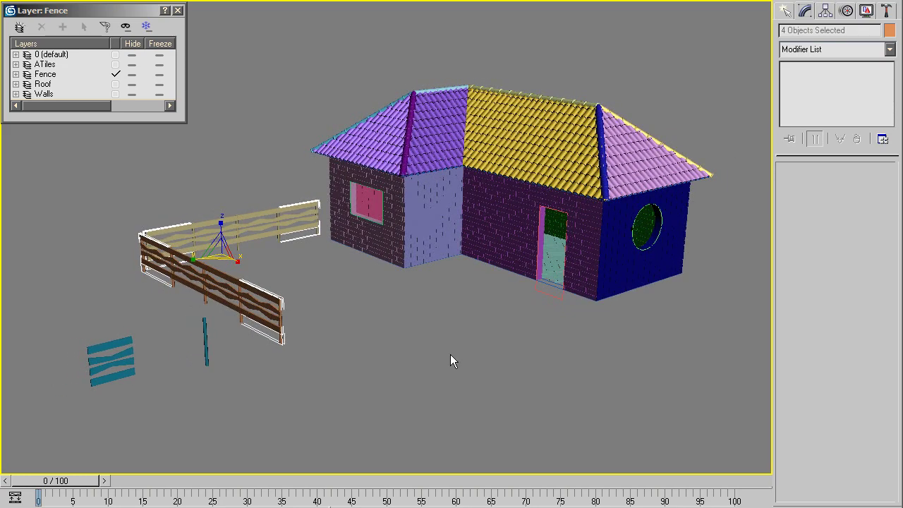
Delete the teal template post Cylinder01 and plank object Box01
left_click(452, 361)
left_click(206, 337)
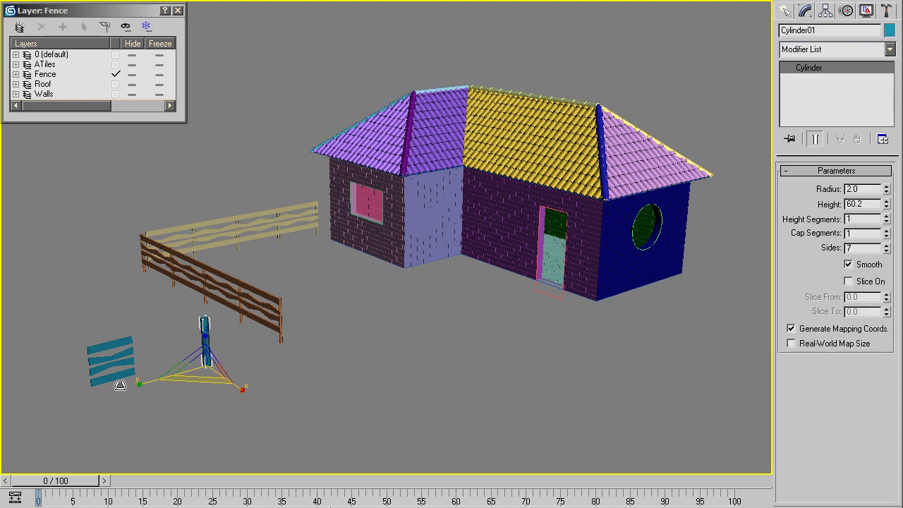
key("Delete")
left_click(117, 364)
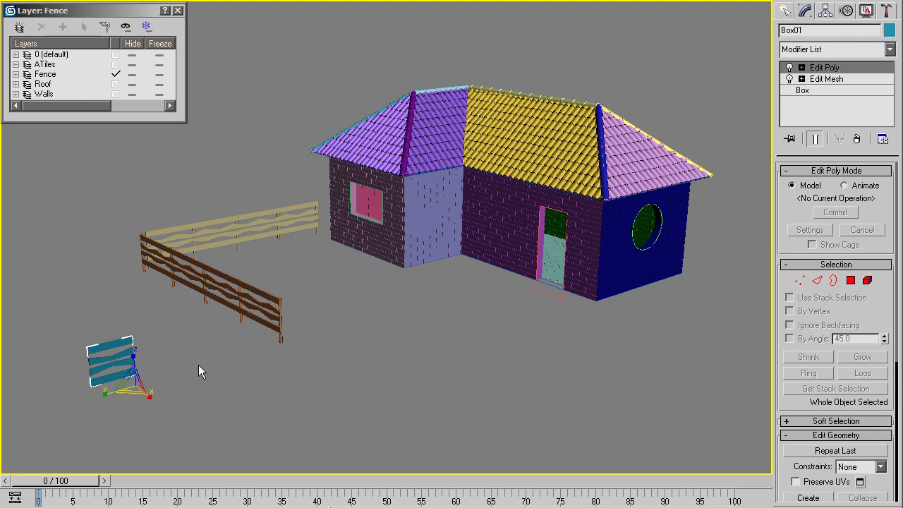
key("Delete")
Select ATiles23, collapse Parameters and expand the About rollout
left_click(262, 320)
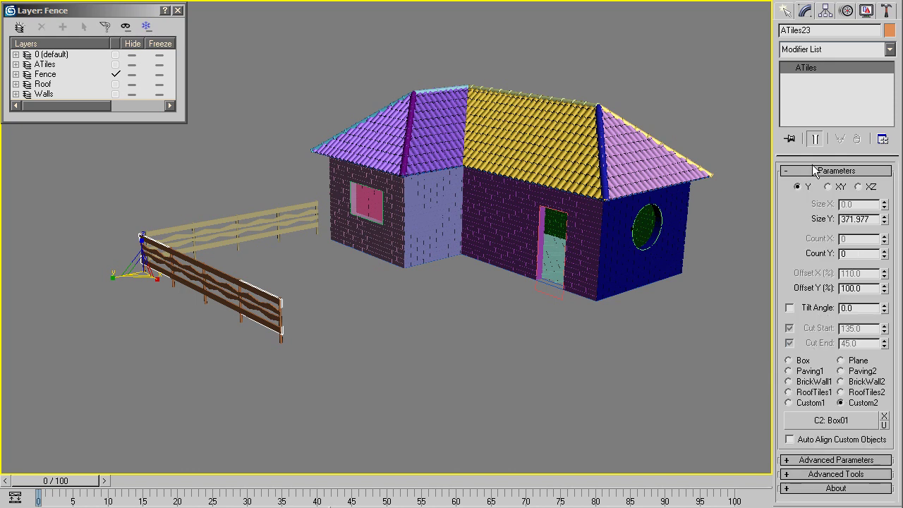
left_click(816, 172)
left_click(823, 216)
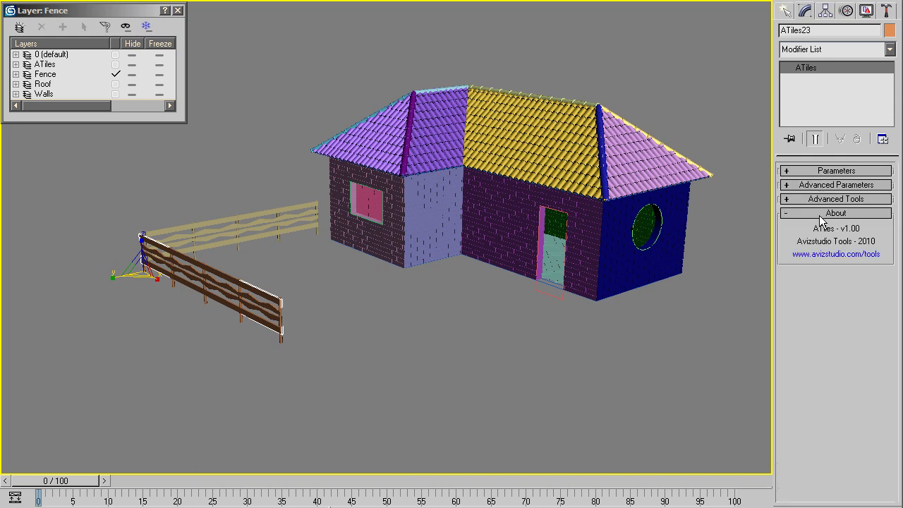